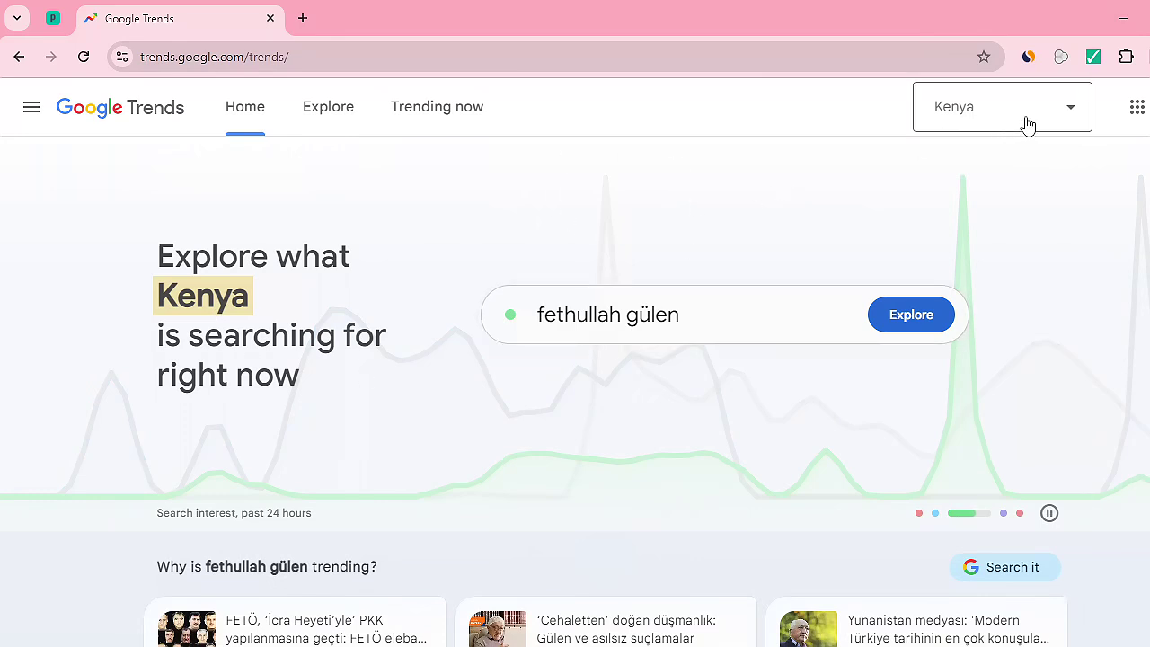
Step: Keep Kenya as the Trends region and go to the Explore page
click(1078, 115)
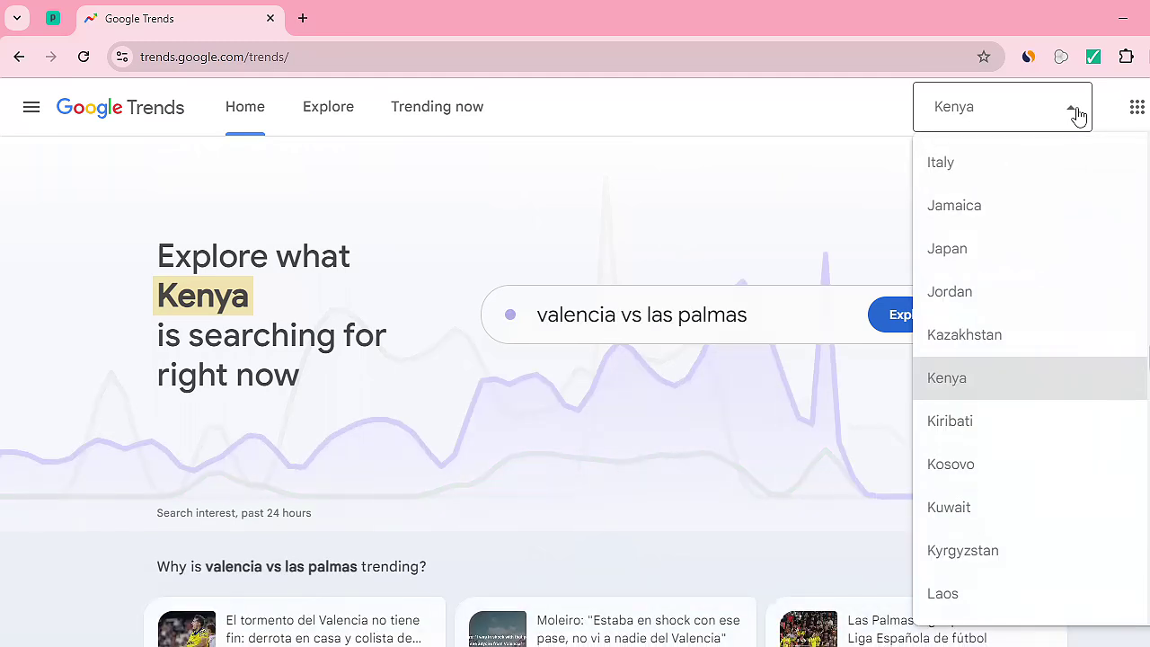
click(1078, 115)
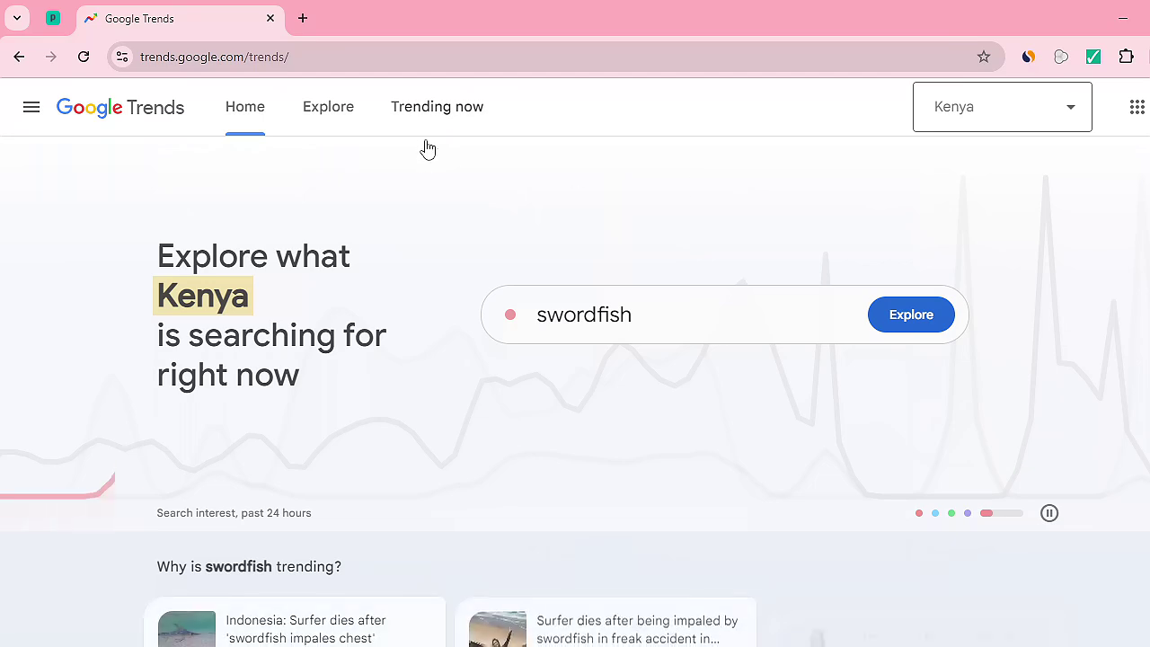
click(333, 123)
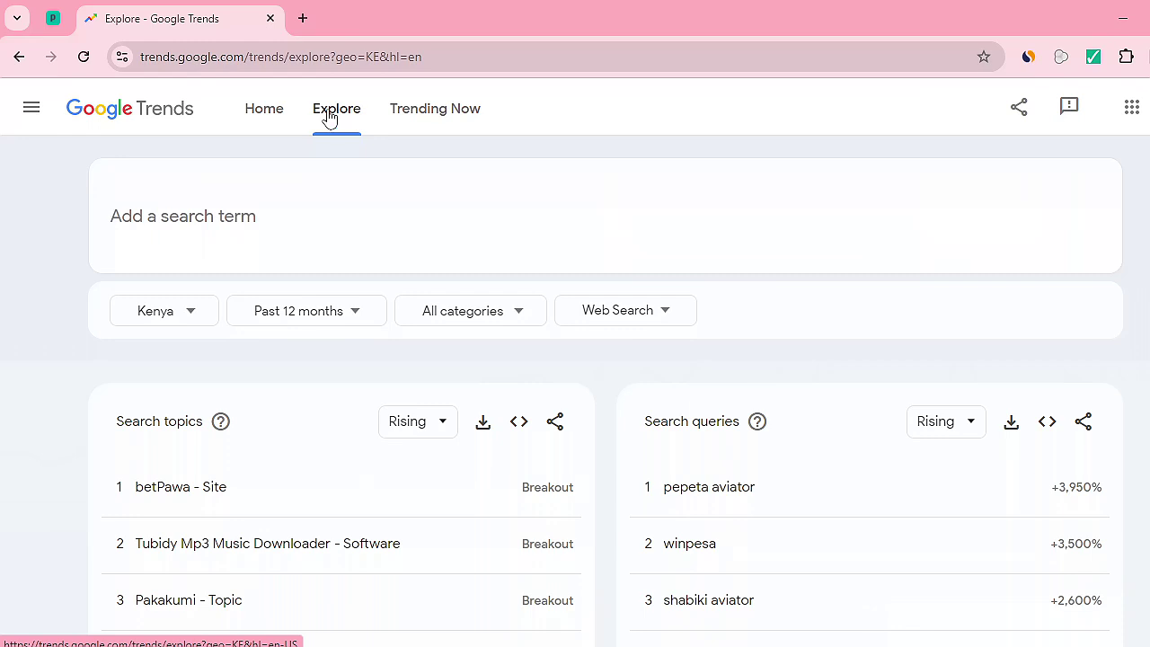
Step: In a new browser tab, search Google for 'tripadvisor'
click(306, 24)
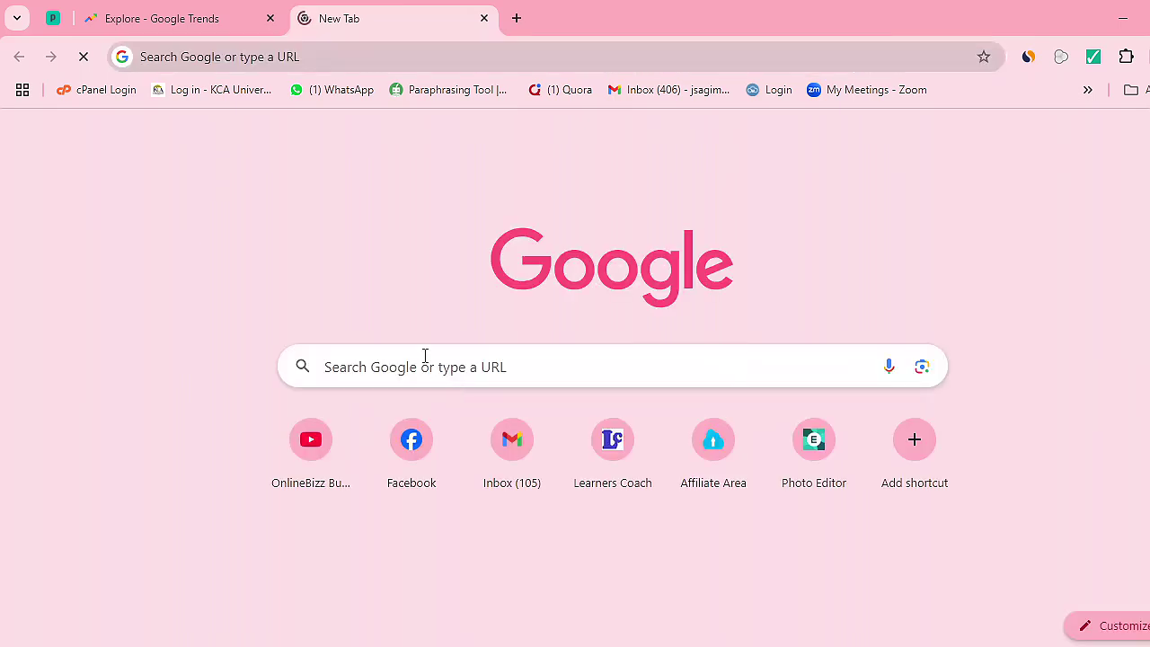
click(425, 356)
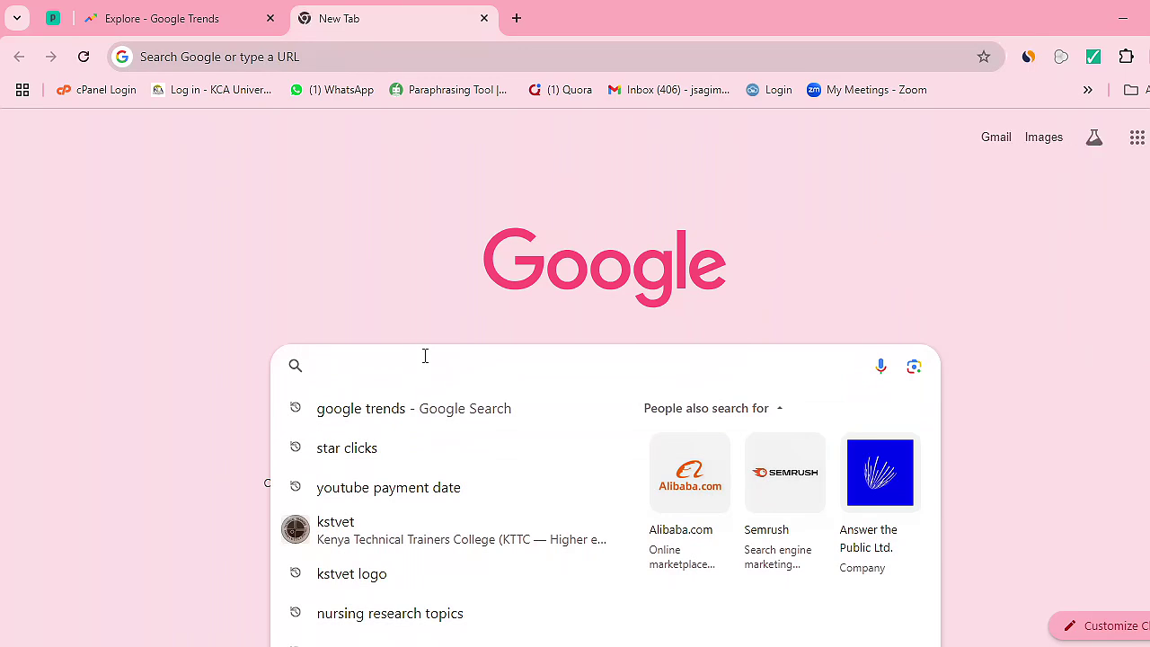
text(tripad)
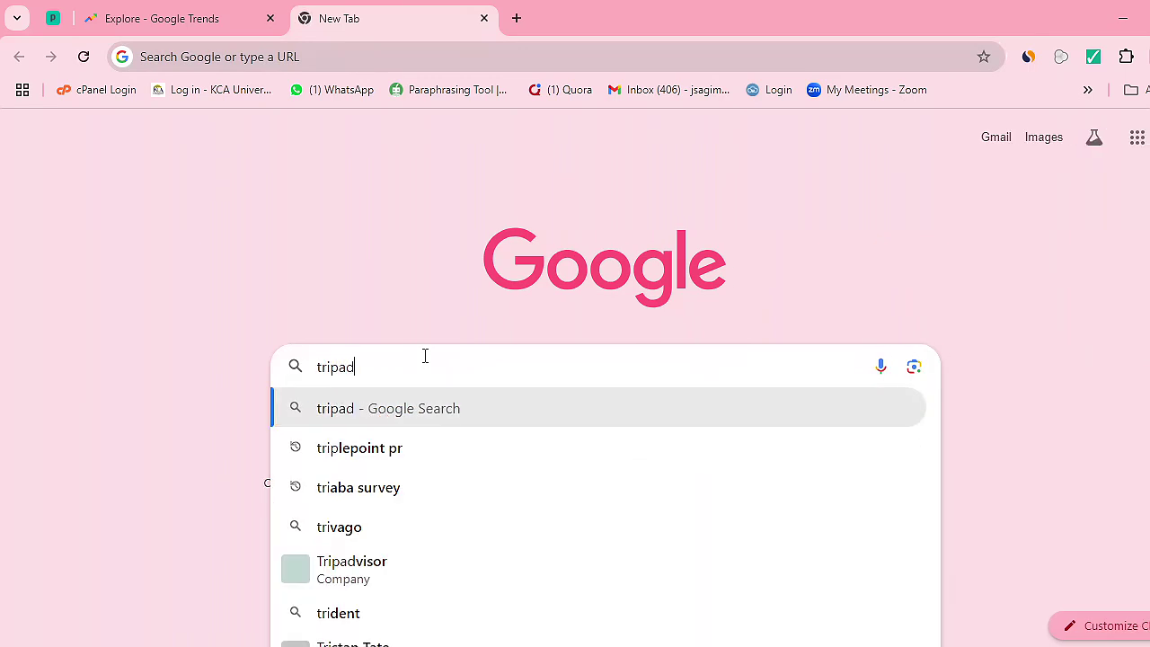
text(visor)
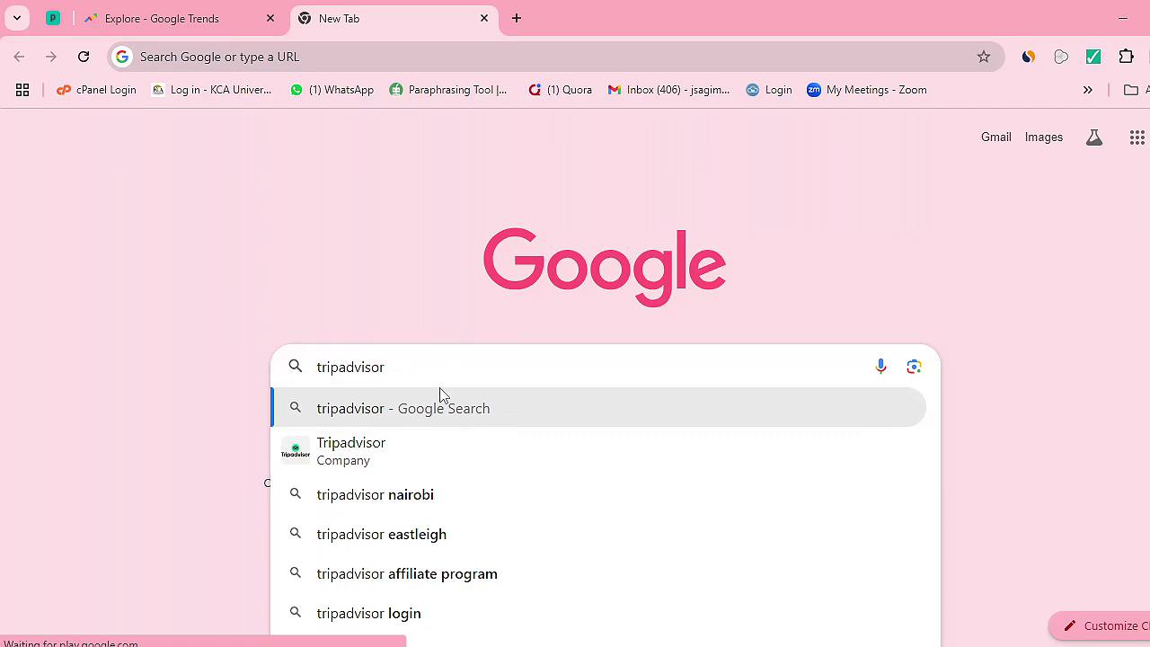
click(400, 443)
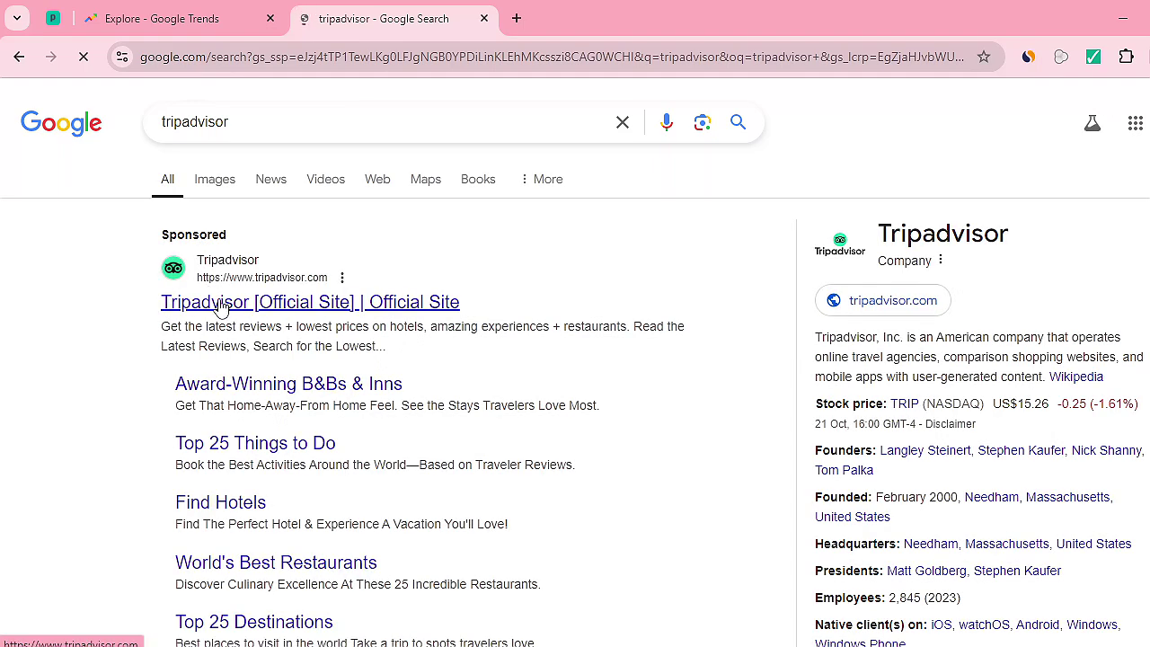
Step: Open the official Tripadvisor site and search for 'food restaurants in nairobi'
click(221, 303)
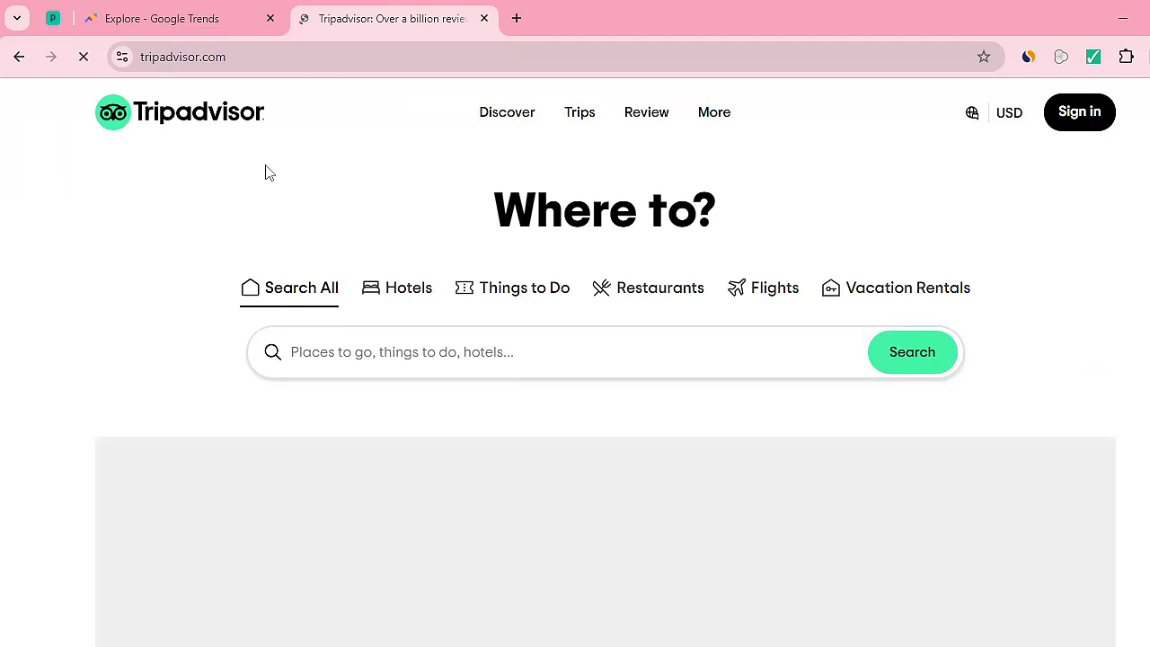
click(324, 358)
text(f)
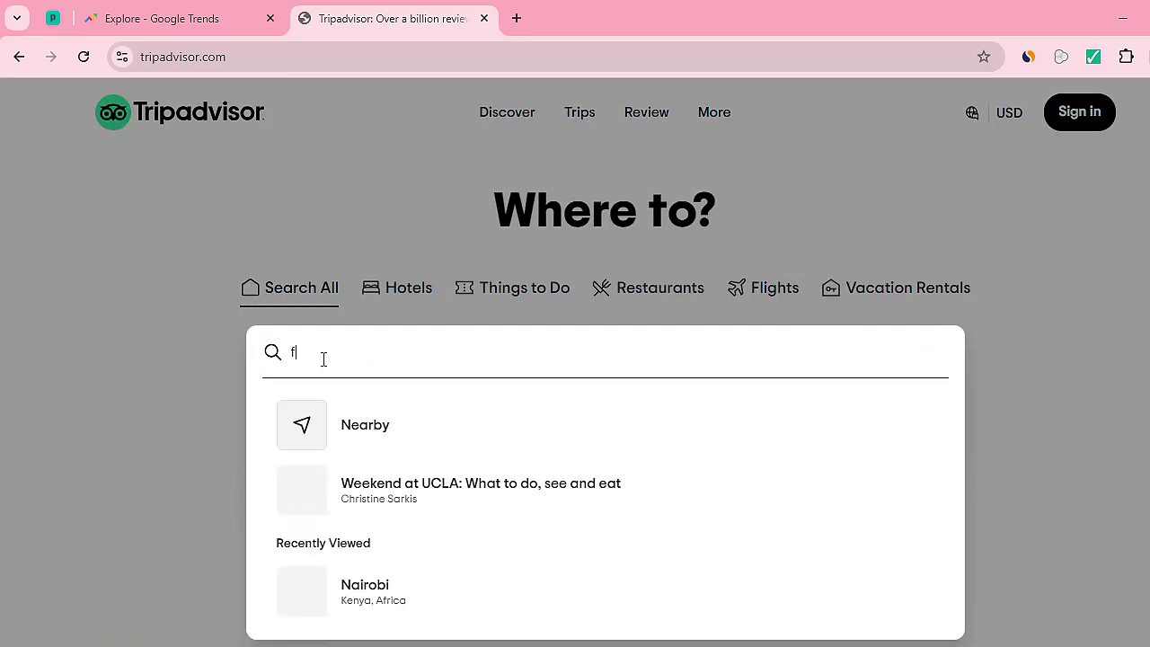
text(ood re)
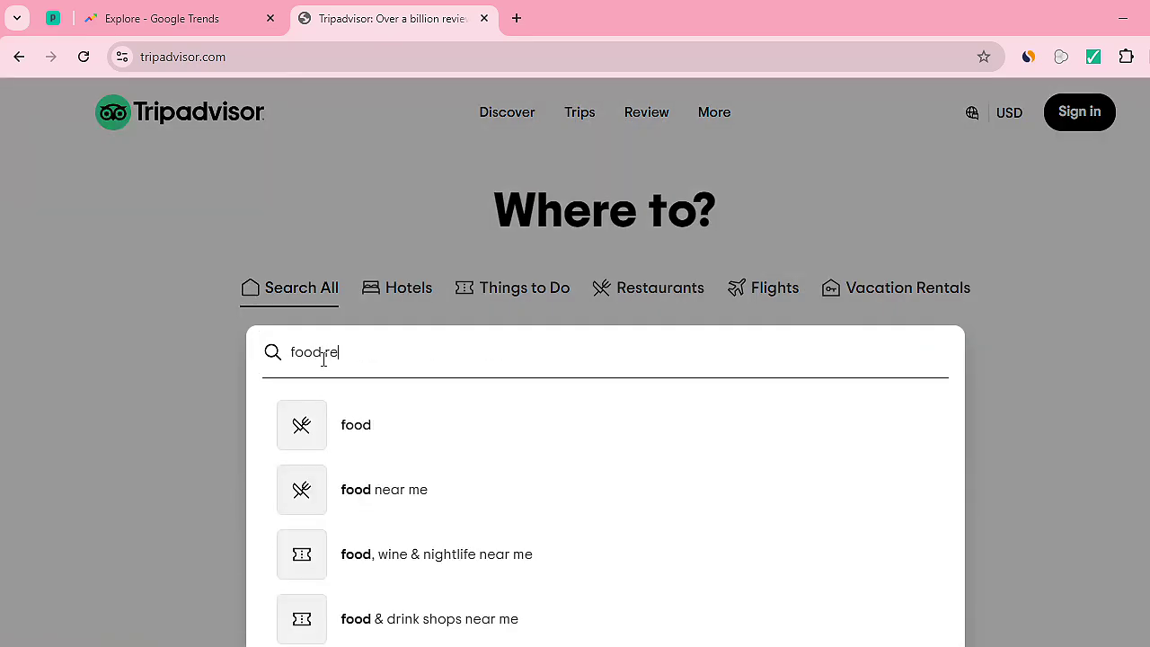
text(st)
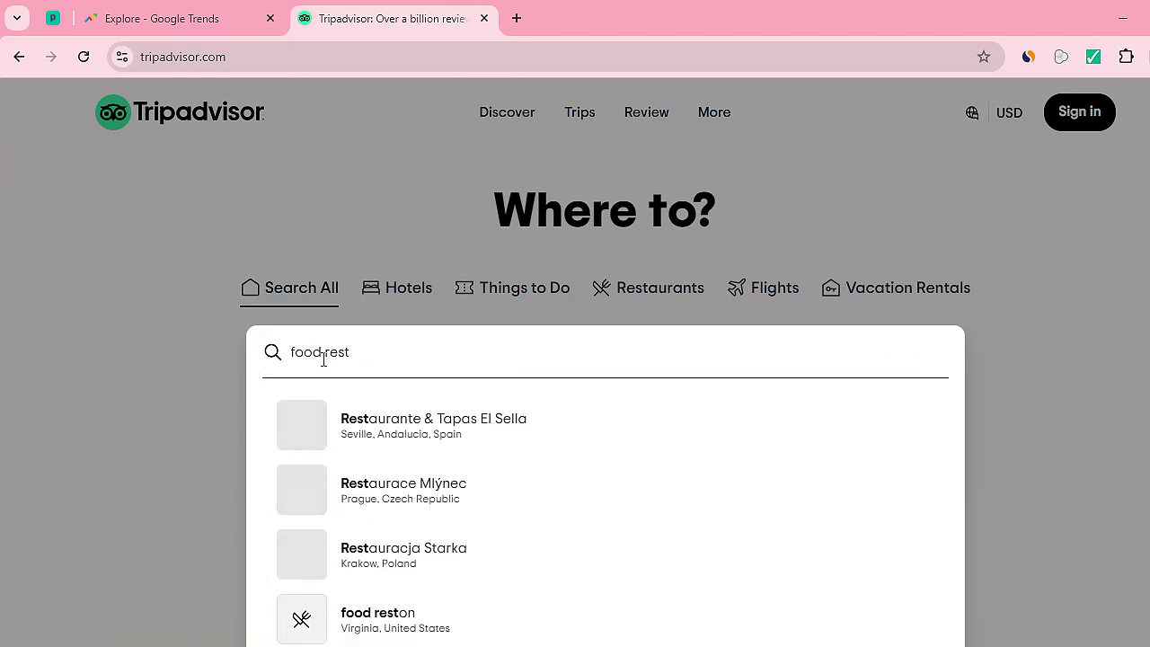
text(aurant)
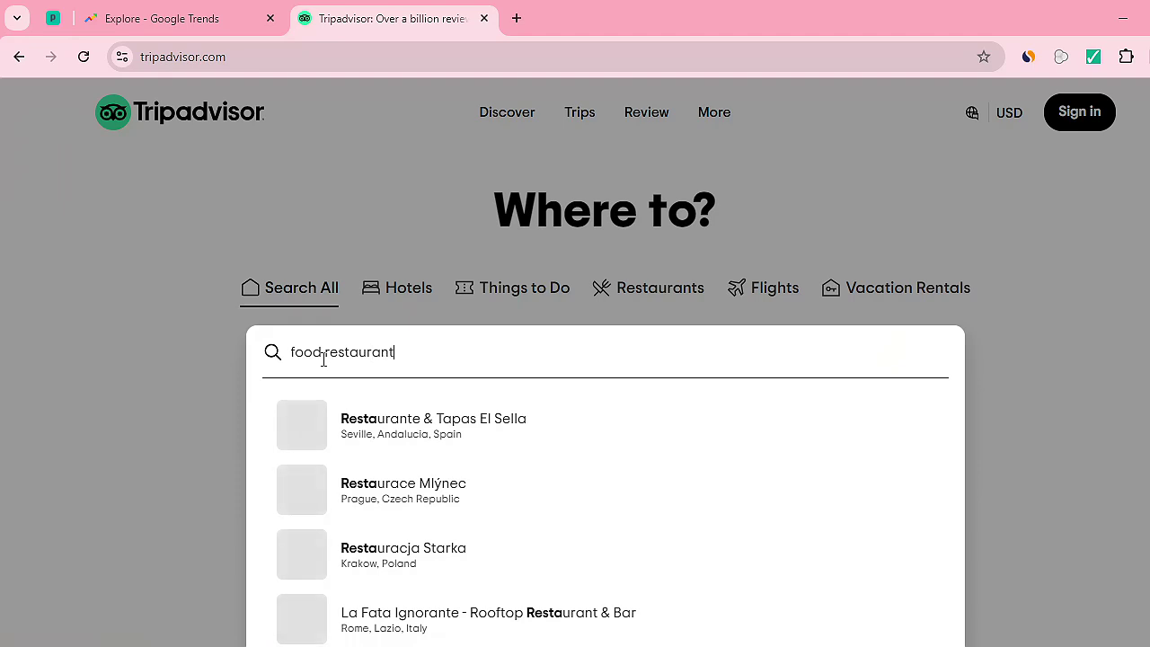
text(s )
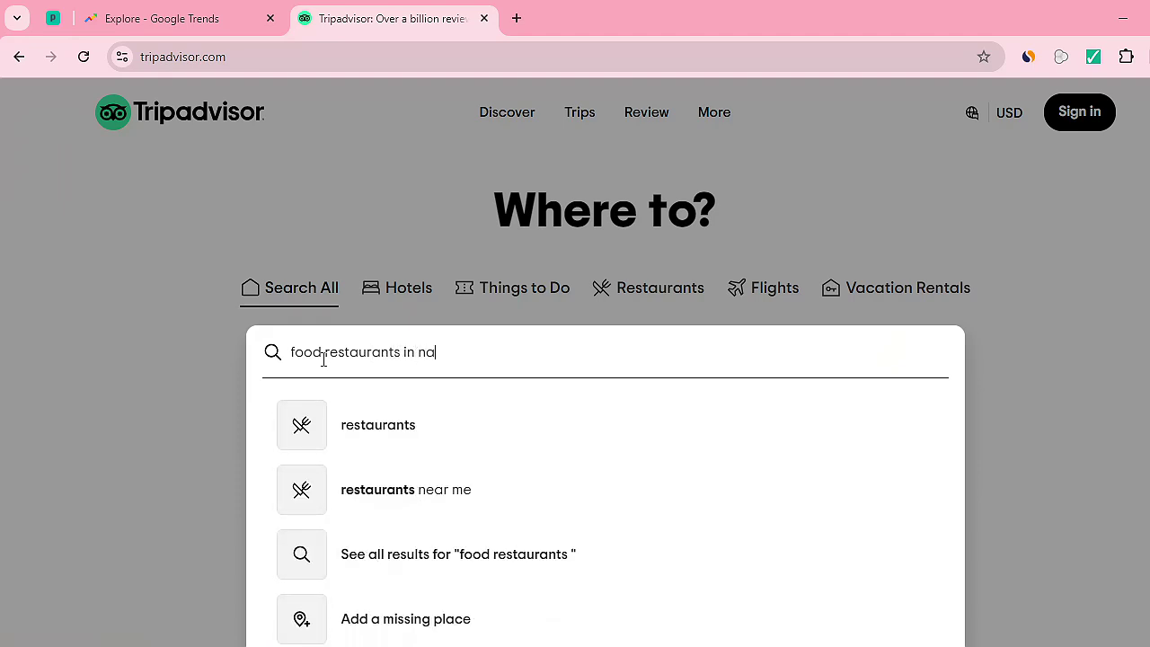
text(in nairobi)
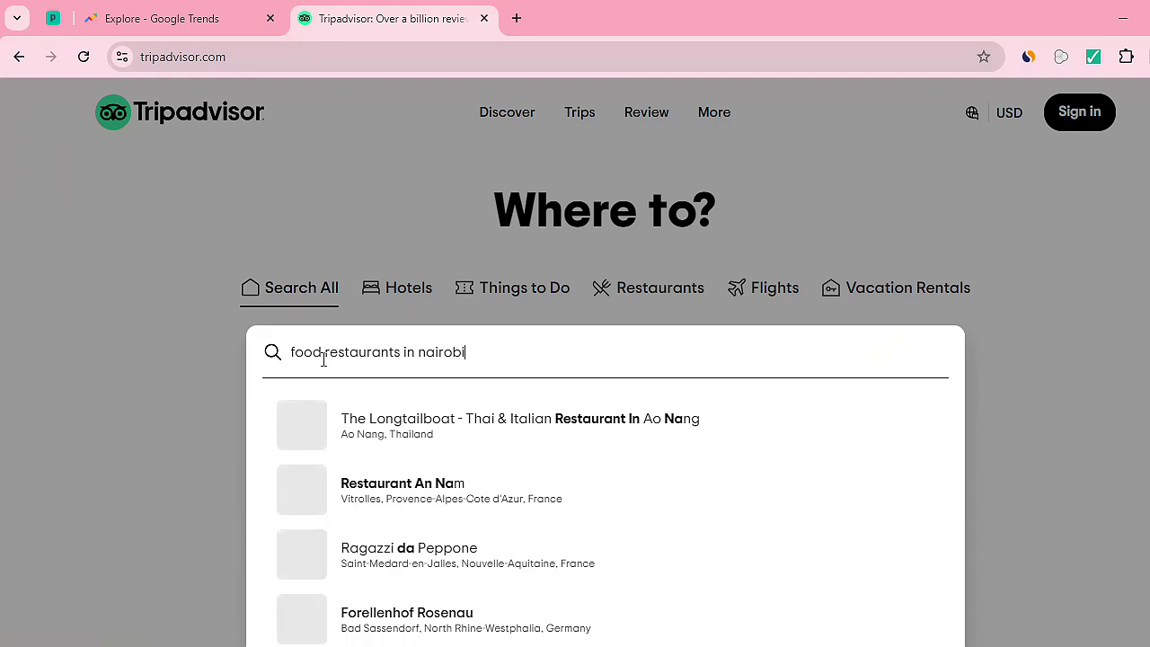
key(Return)
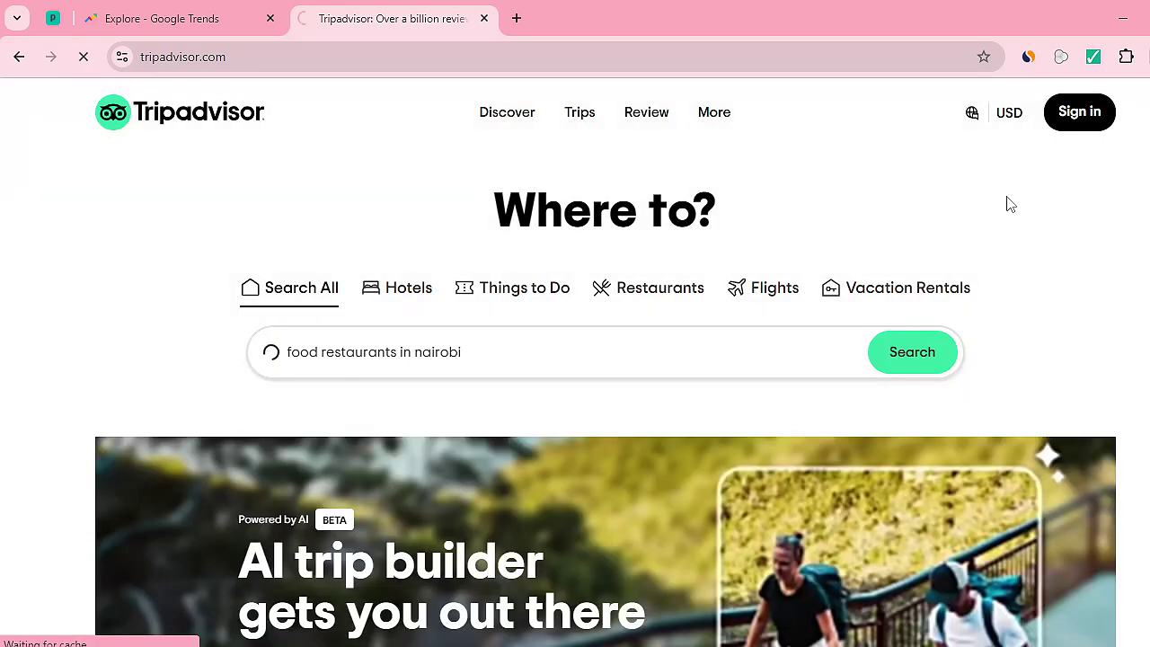
scroll(575, 404, down, 6)
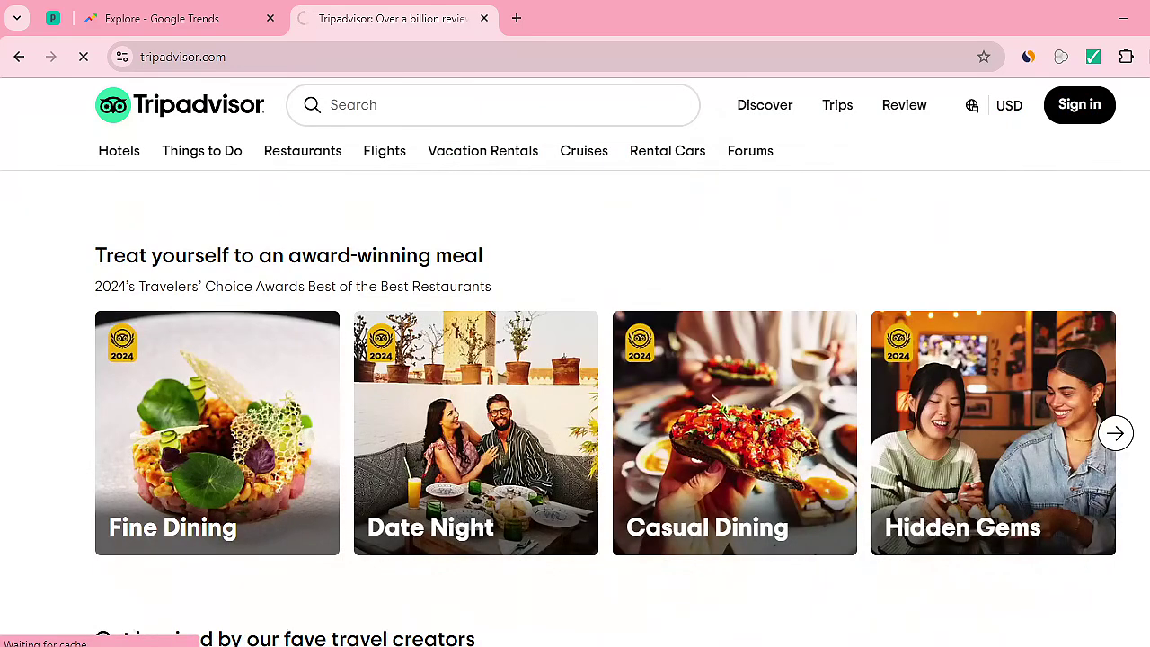
scroll(575, 404, down, 5)
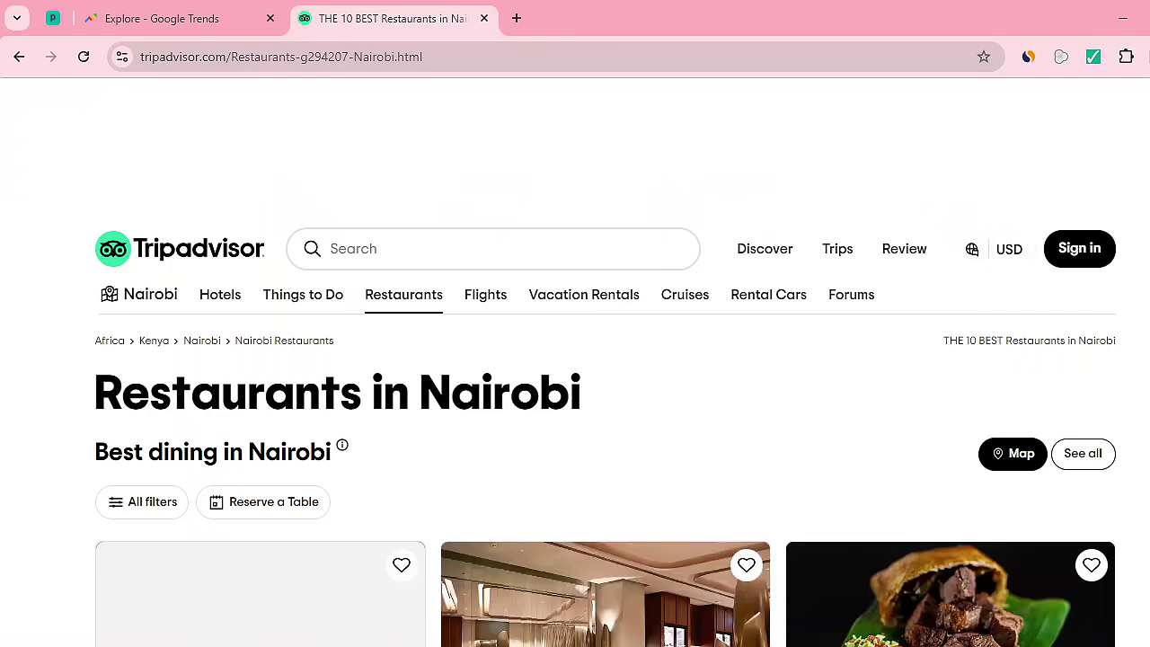
scroll(574, 359, down, 4)
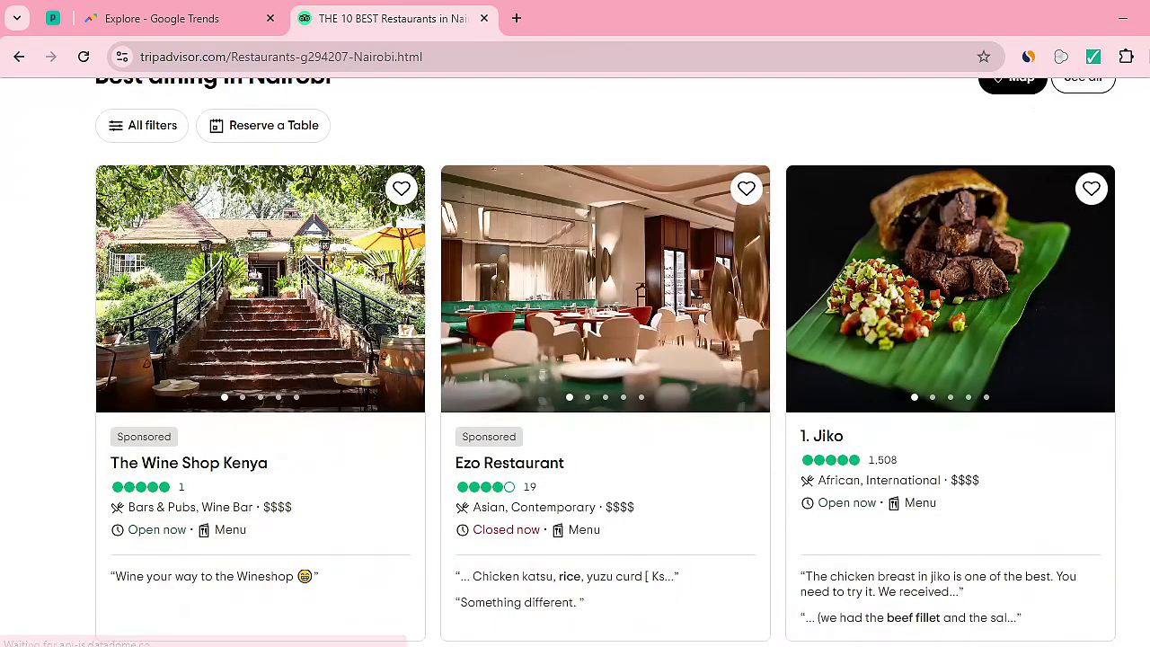
scroll(605, 359, down, 3)
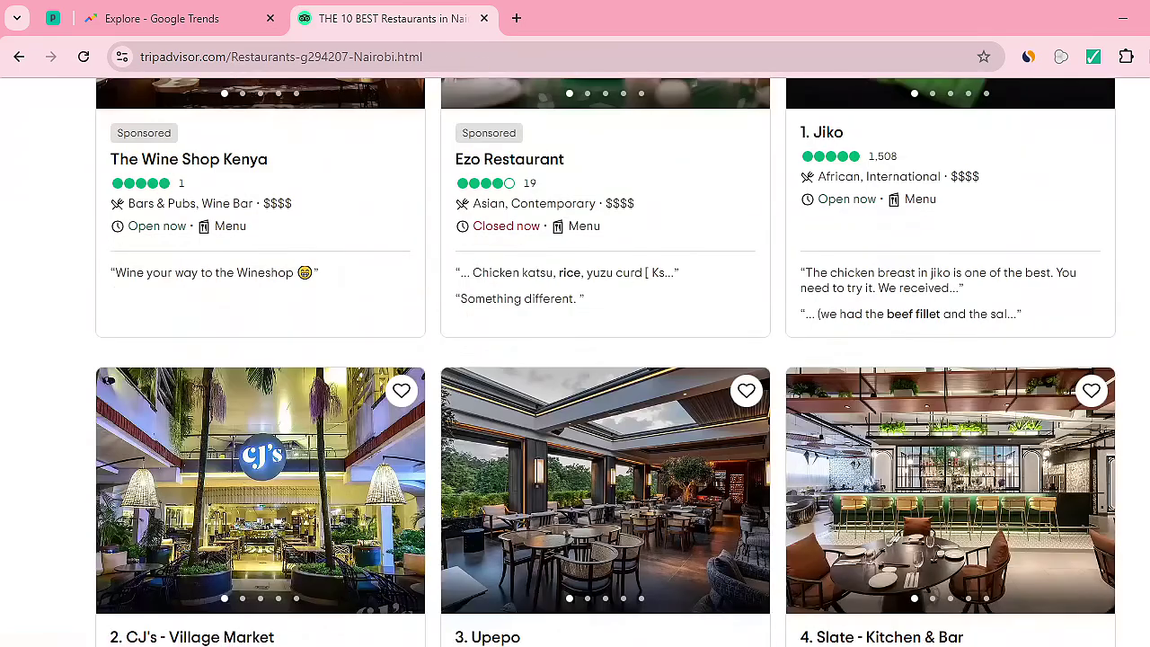
scroll(606, 359, down, 3)
scroll(605, 360, down, 5)
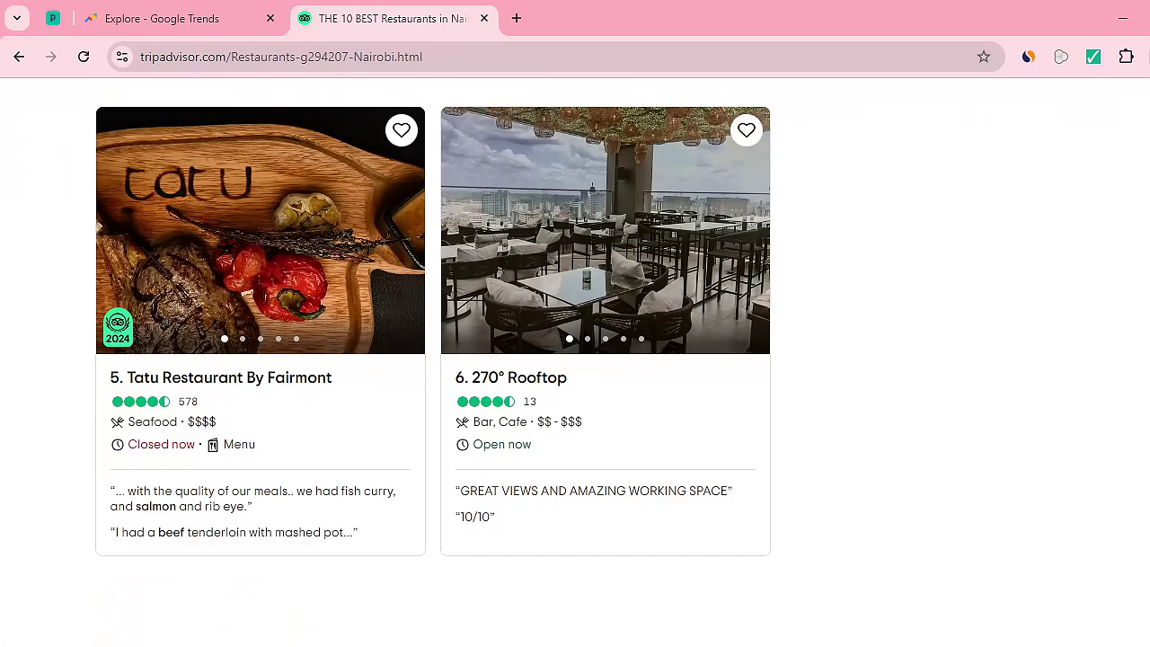
scroll(606, 359, down, 5)
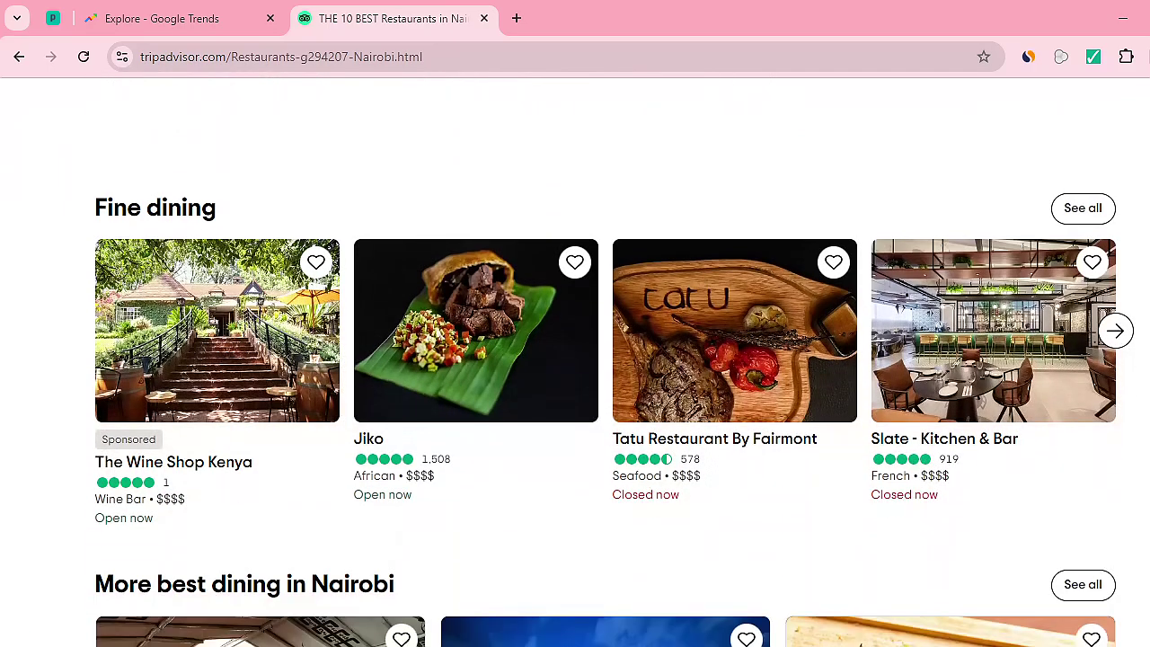
scroll(575, 359, down, 1)
scroll(574, 359, down, 1)
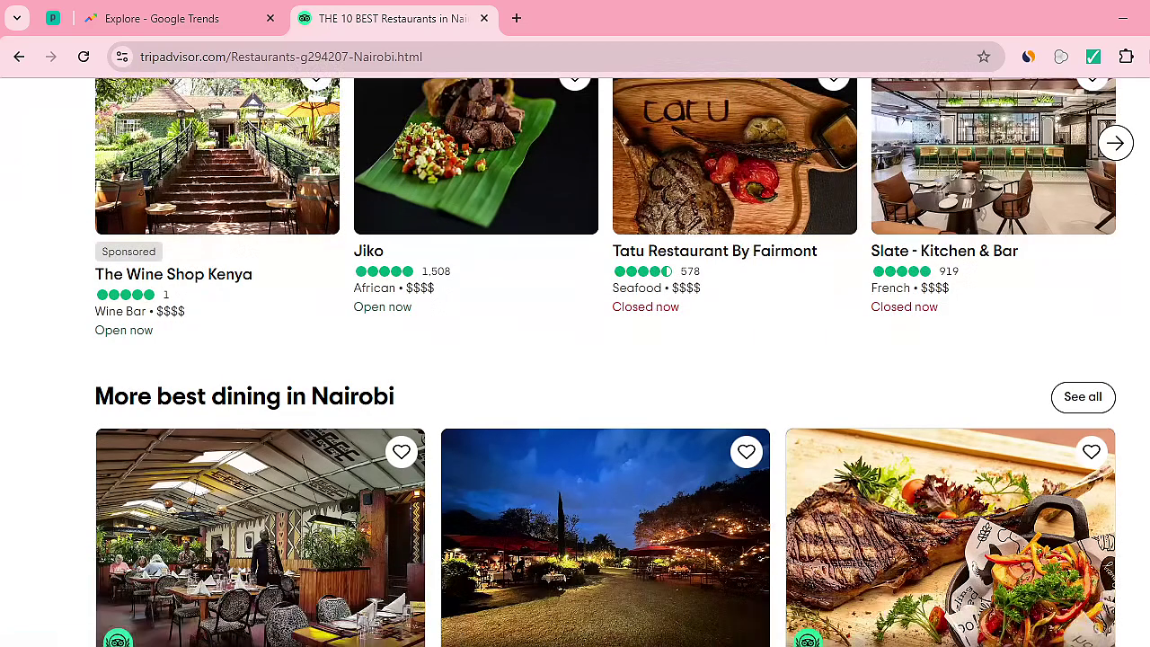
scroll(575, 359, down, 4)
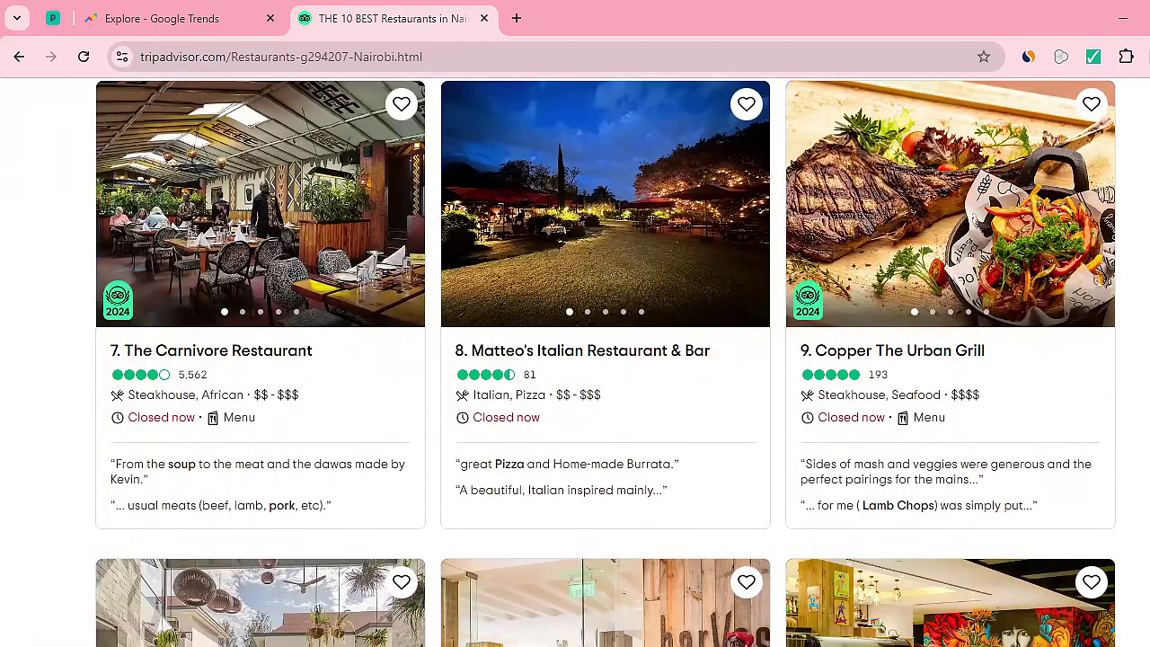
scroll(574, 359, down, 9)
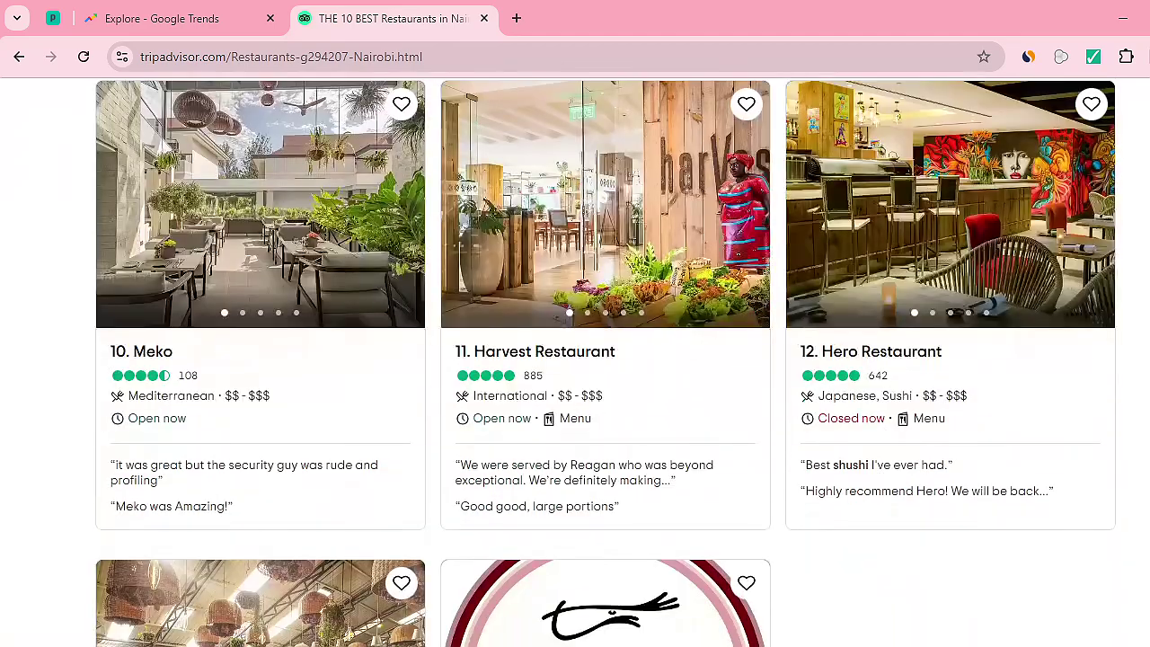
scroll(575, 359, down, 6)
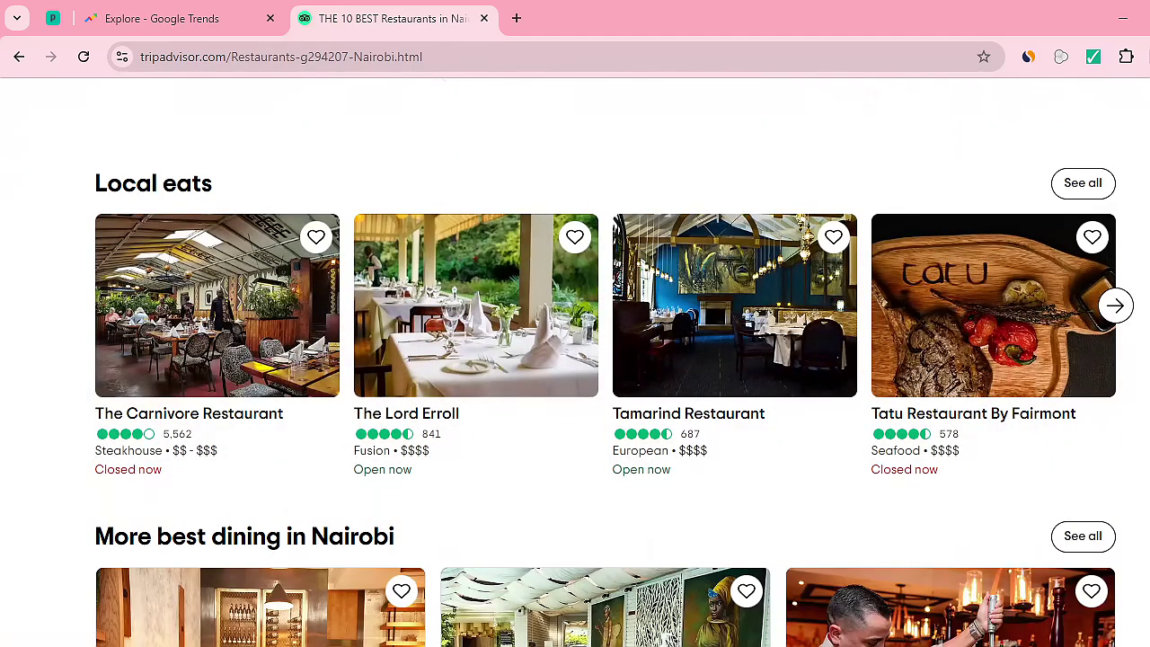
scroll(575, 359, down, 1)
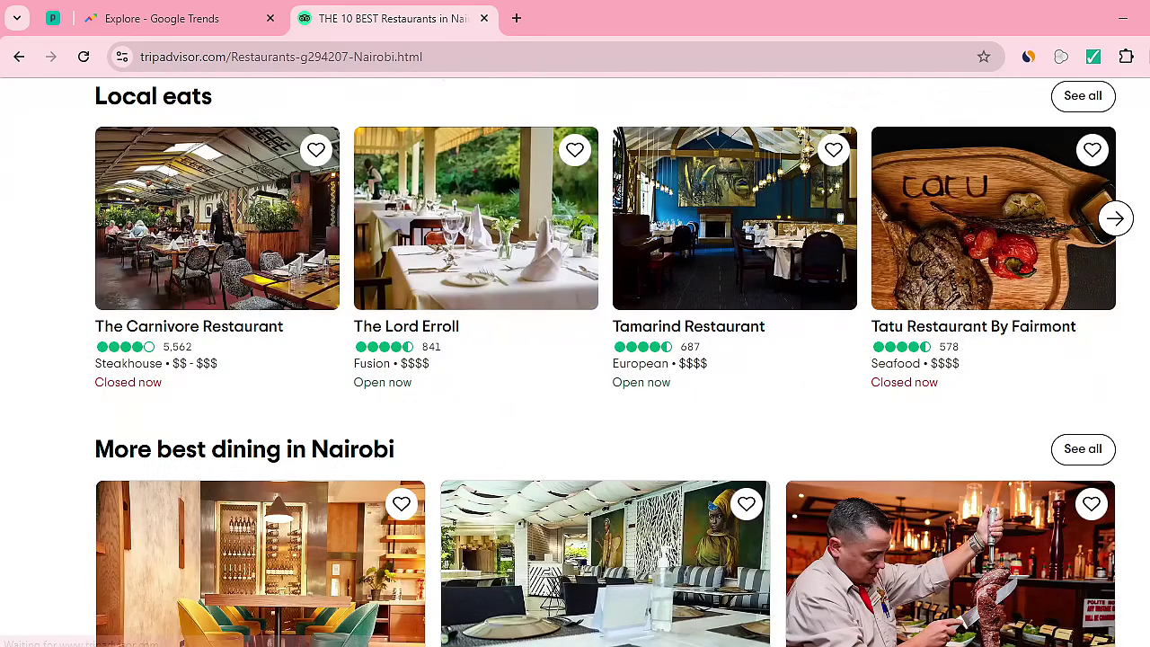
scroll(575, 359, down, 2)
scroll(574, 360, down, 3)
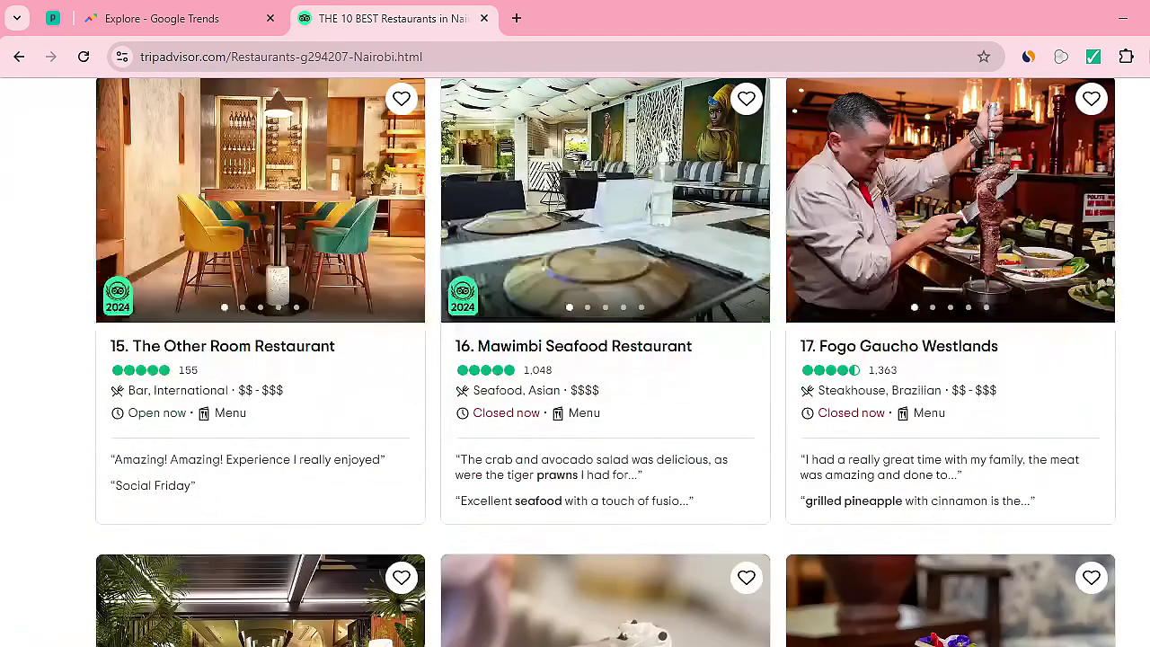
scroll(575, 359, down, 5)
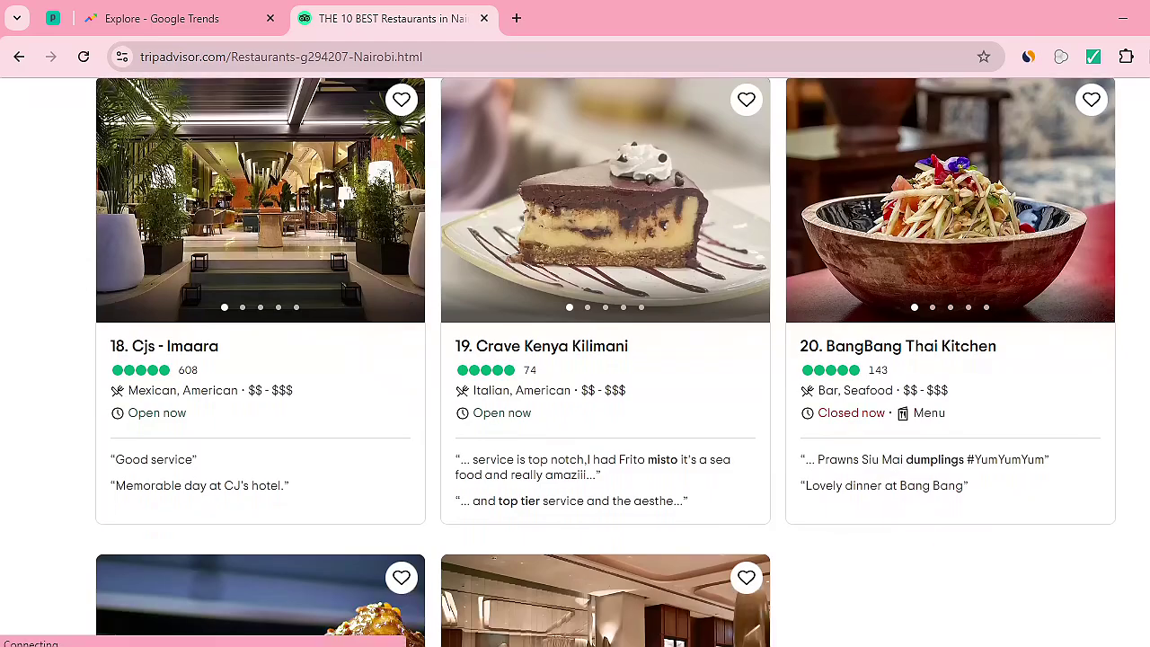
scroll(575, 359, down, 2)
scroll(575, 360, down, 5)
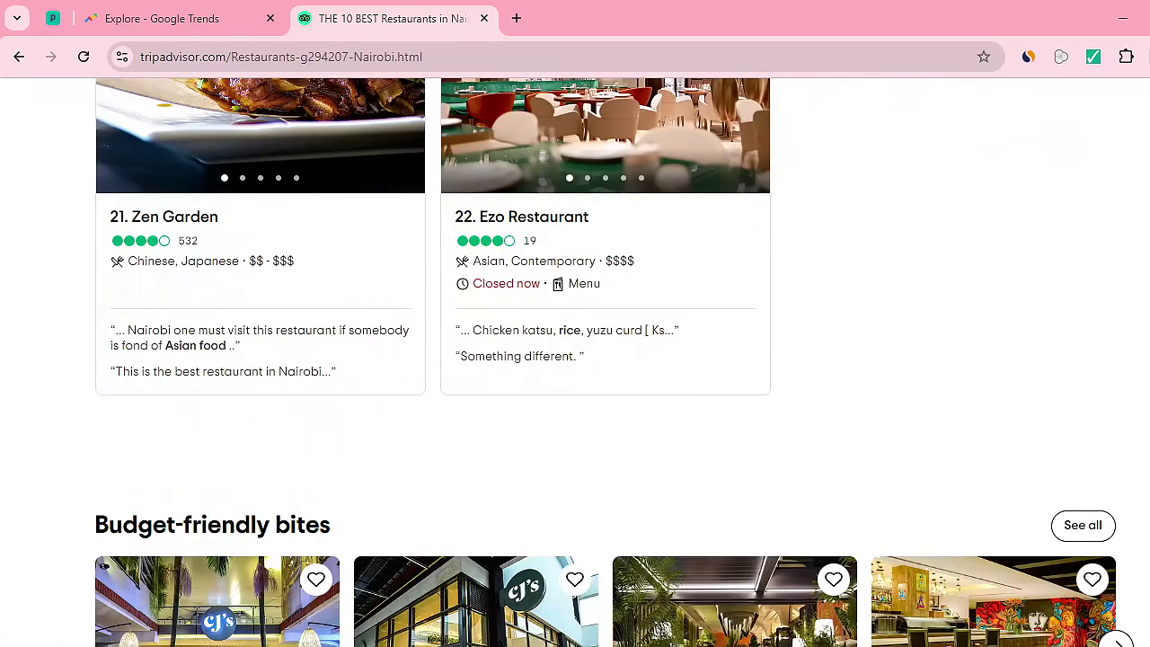
scroll(575, 359, down, 5)
scroll(575, 359, down, 2)
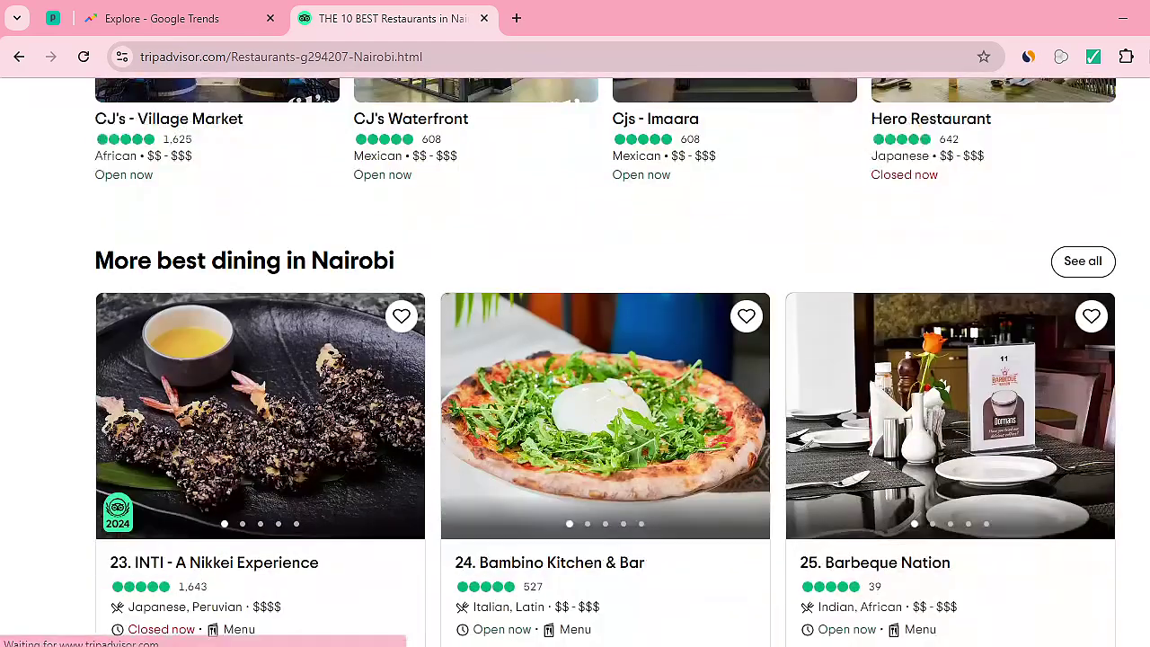
scroll(574, 360, down, 3)
scroll(575, 359, down, 3)
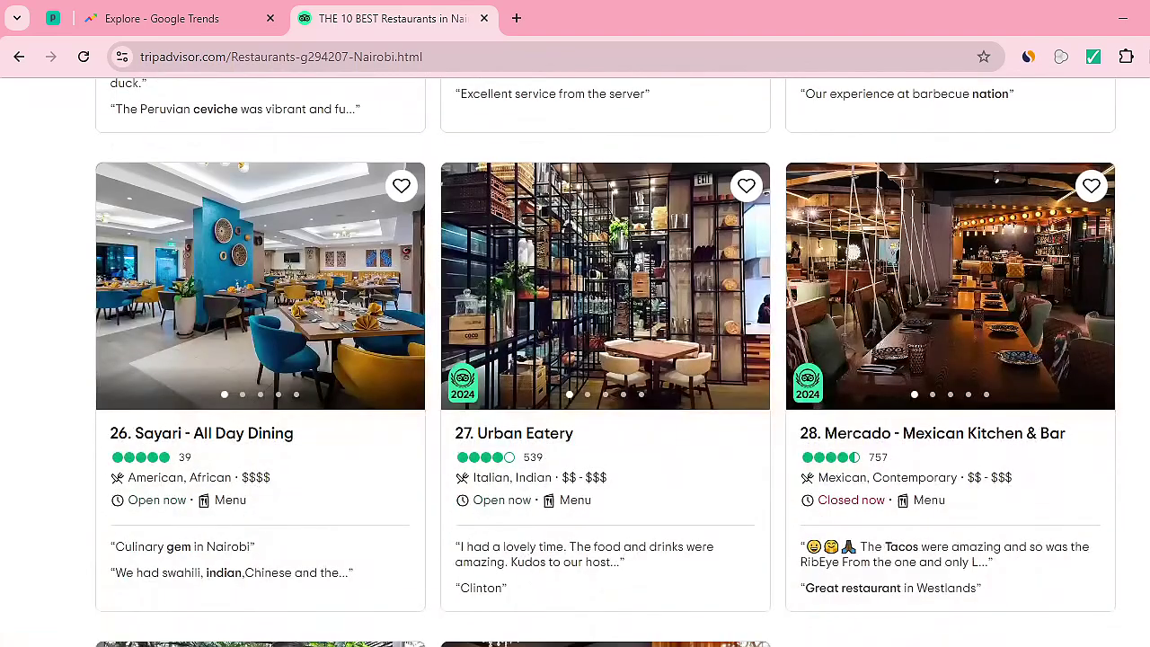
scroll(575, 359, down, 2)
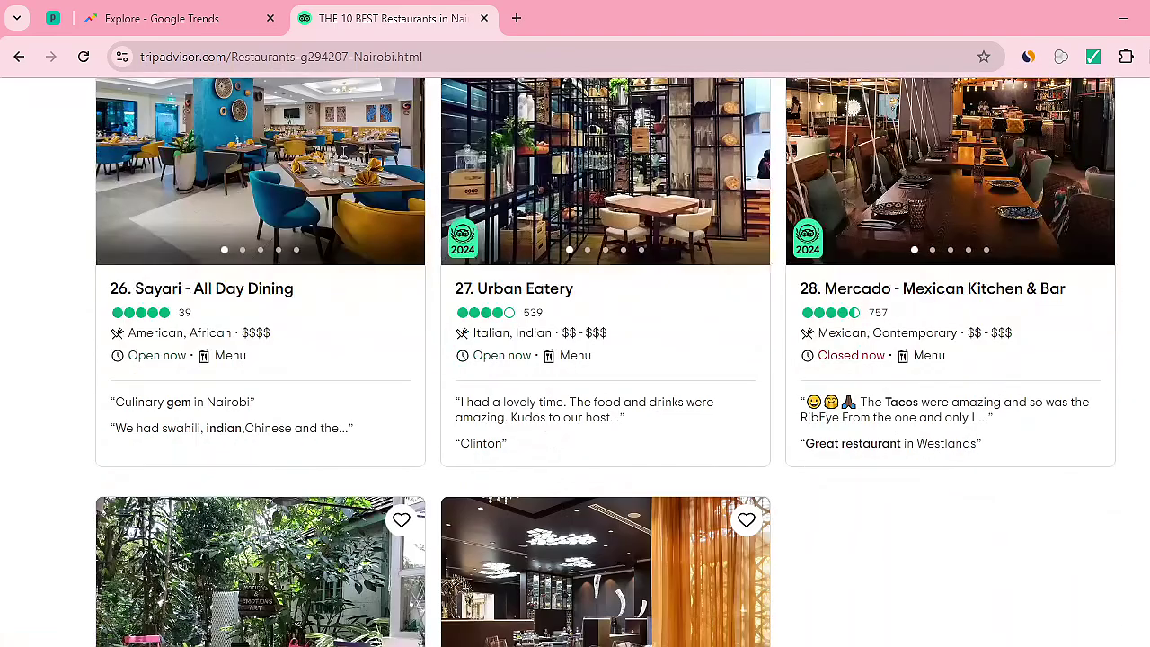
scroll(575, 360, down, 3)
scroll(575, 359, down, 8)
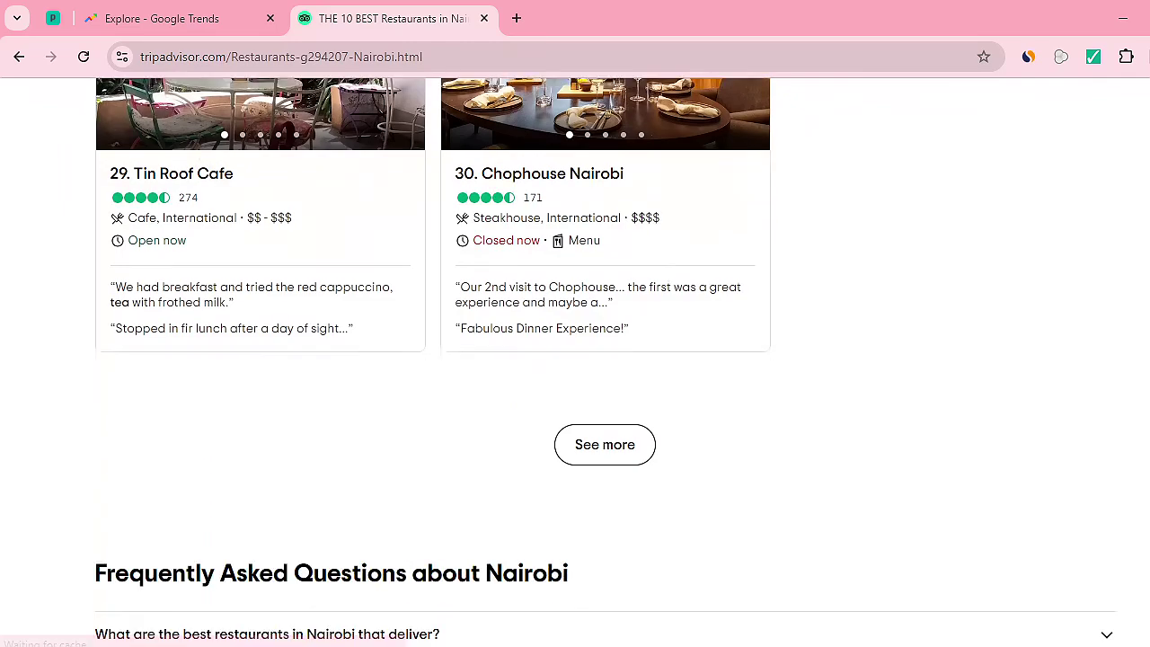
key(Home)
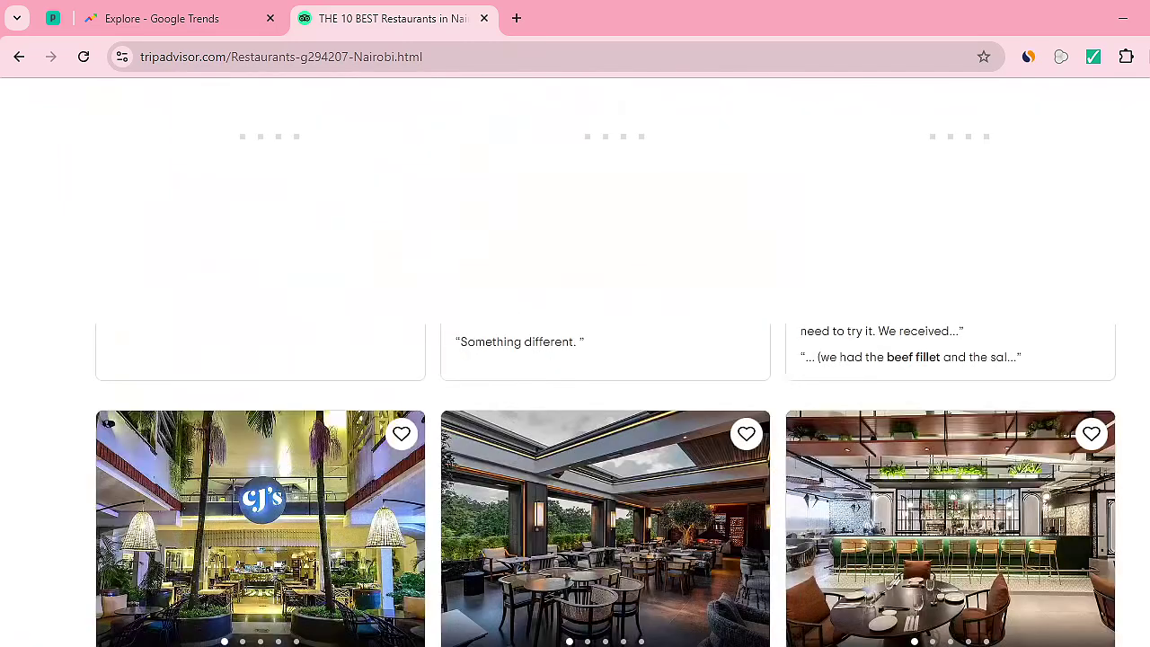
scroll(574, 359, down, 4)
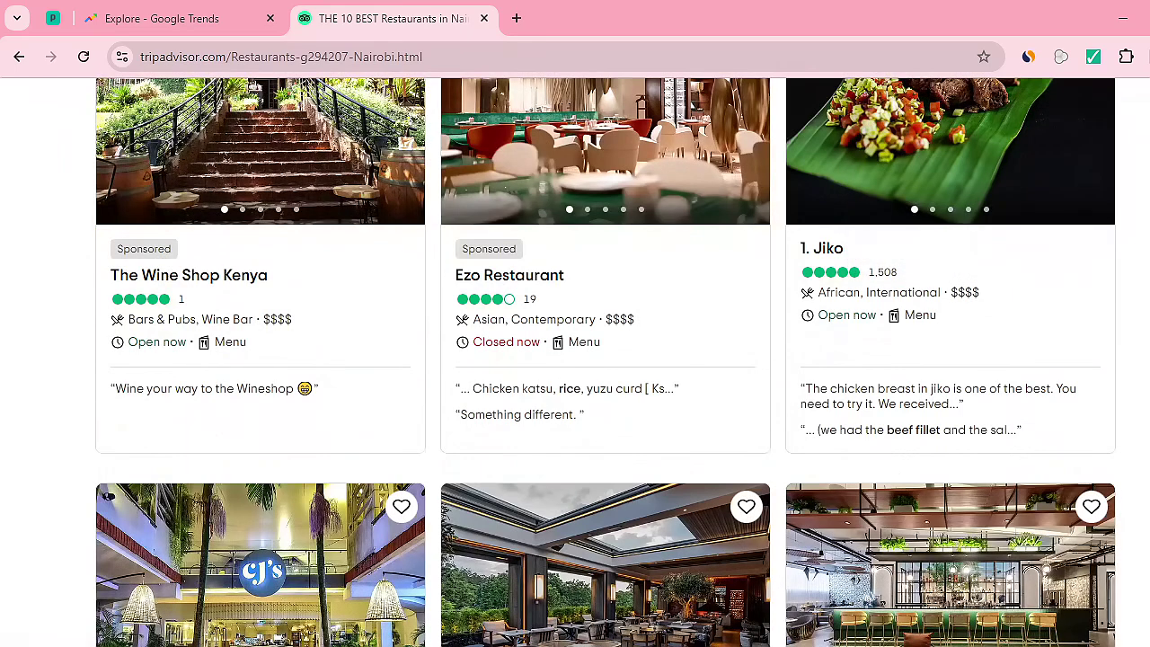
scroll(518, 241, up, 5)
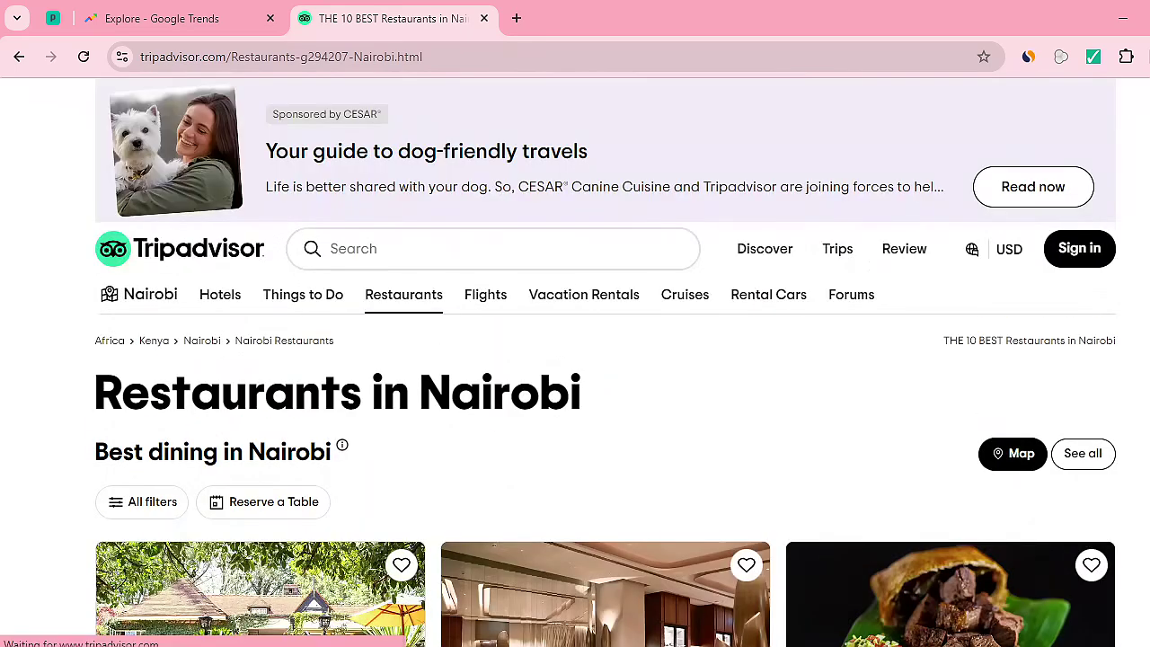
Step: Search Tripadvisor for 'kfc in nairobi' and open the KFC Ngong Road page
click(450, 245)
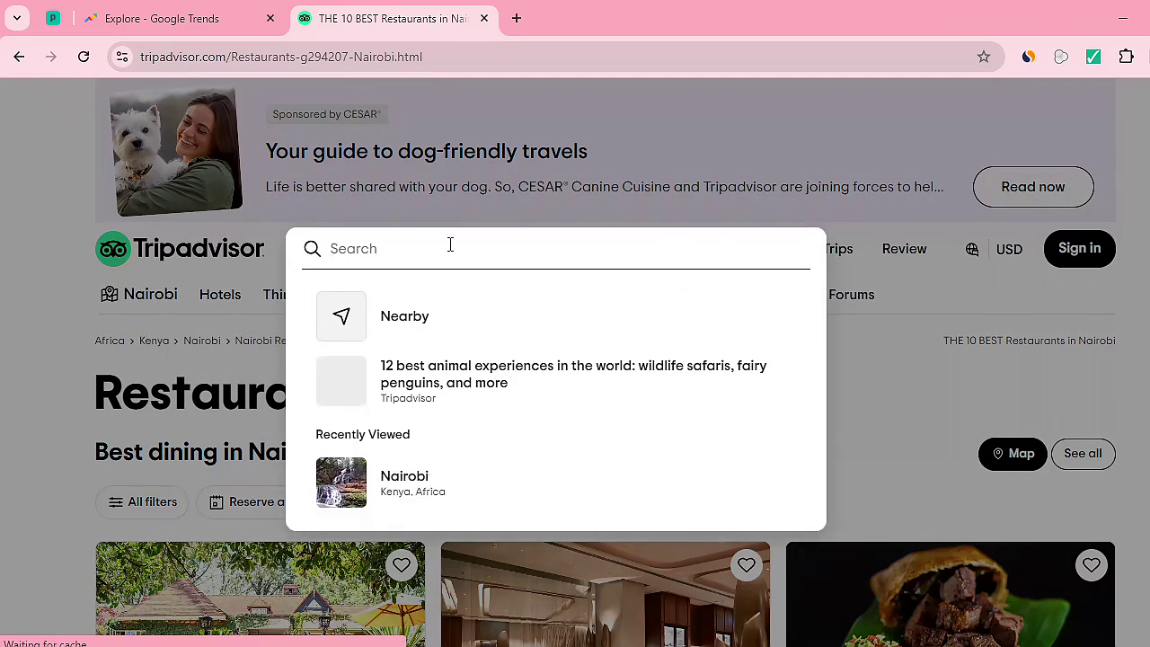
text(k)
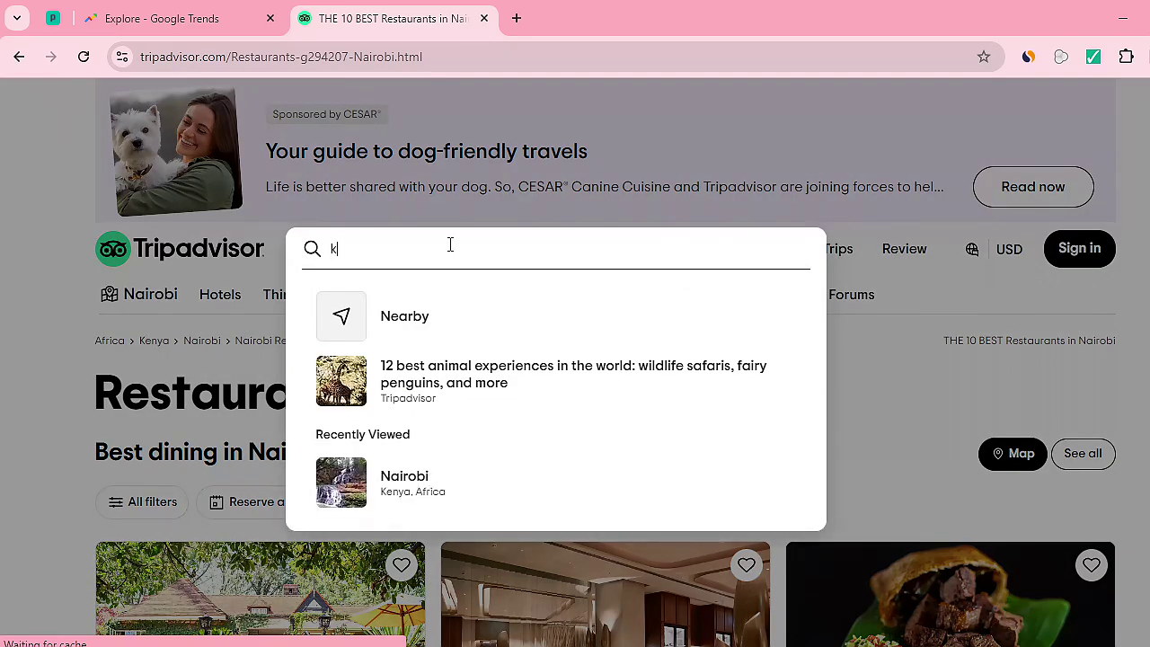
text(fc in nairobi)
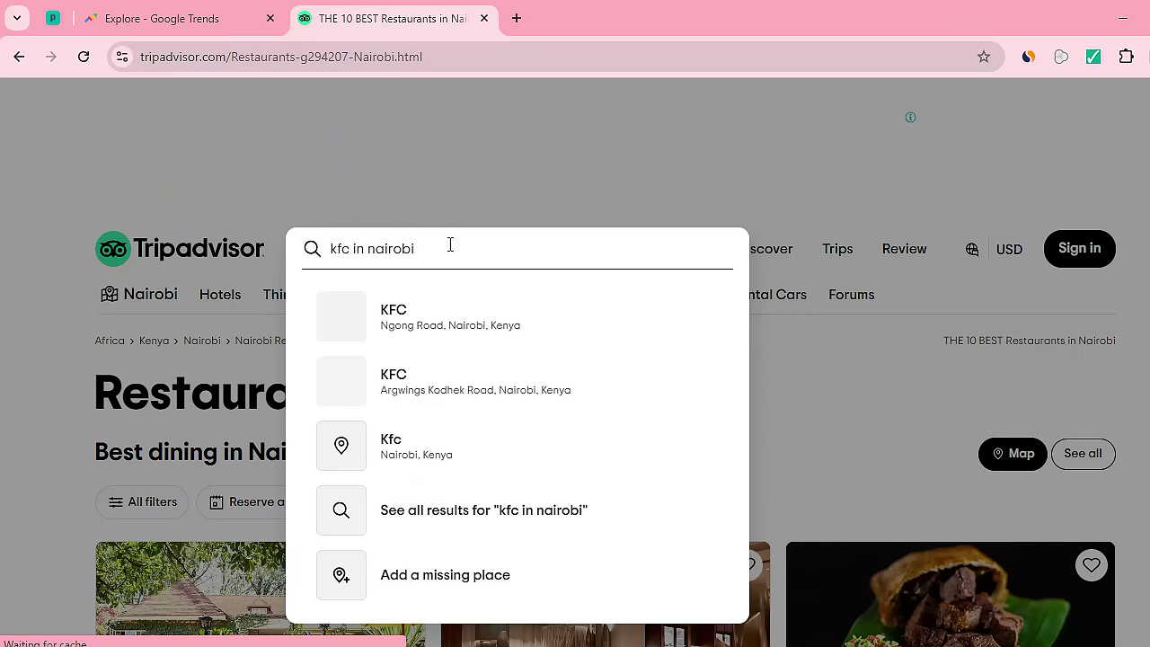
click(454, 346)
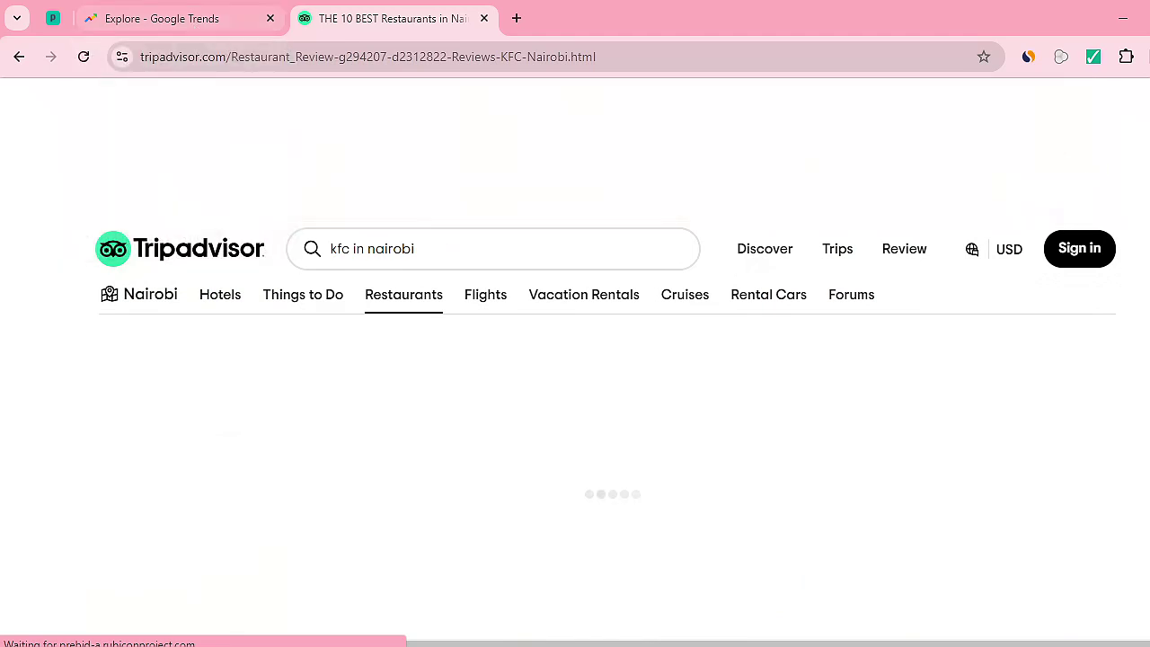
scroll(575, 359, down, 2)
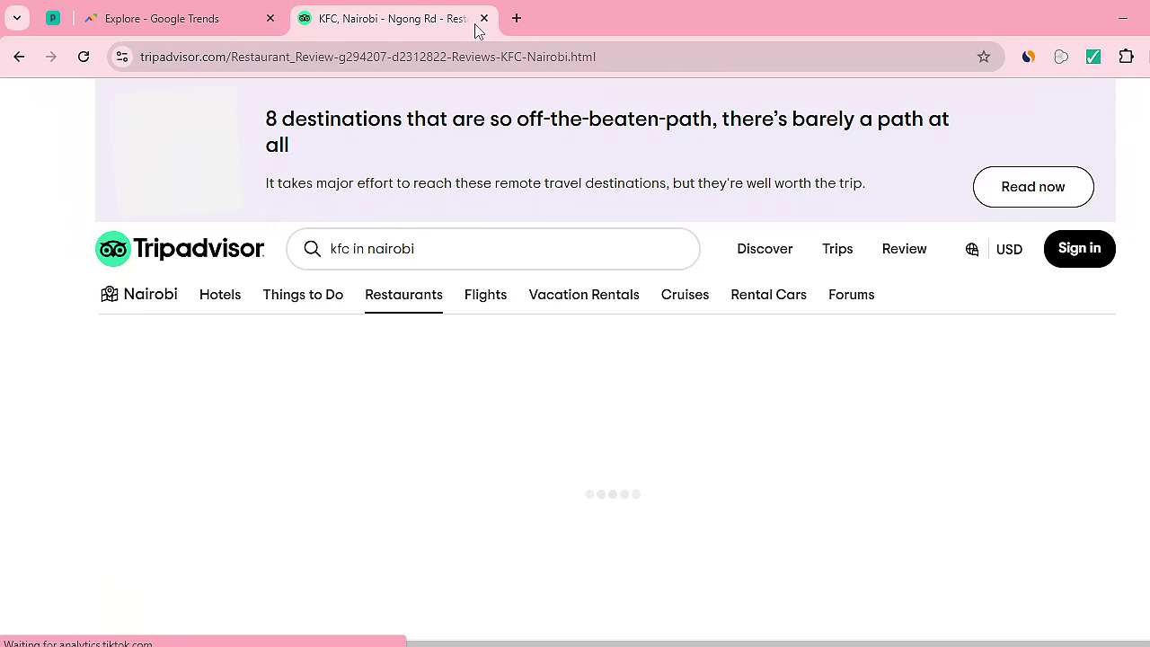
Step: Back in Google Trends, add the search term 'kfc', then remove it
click(210, 23)
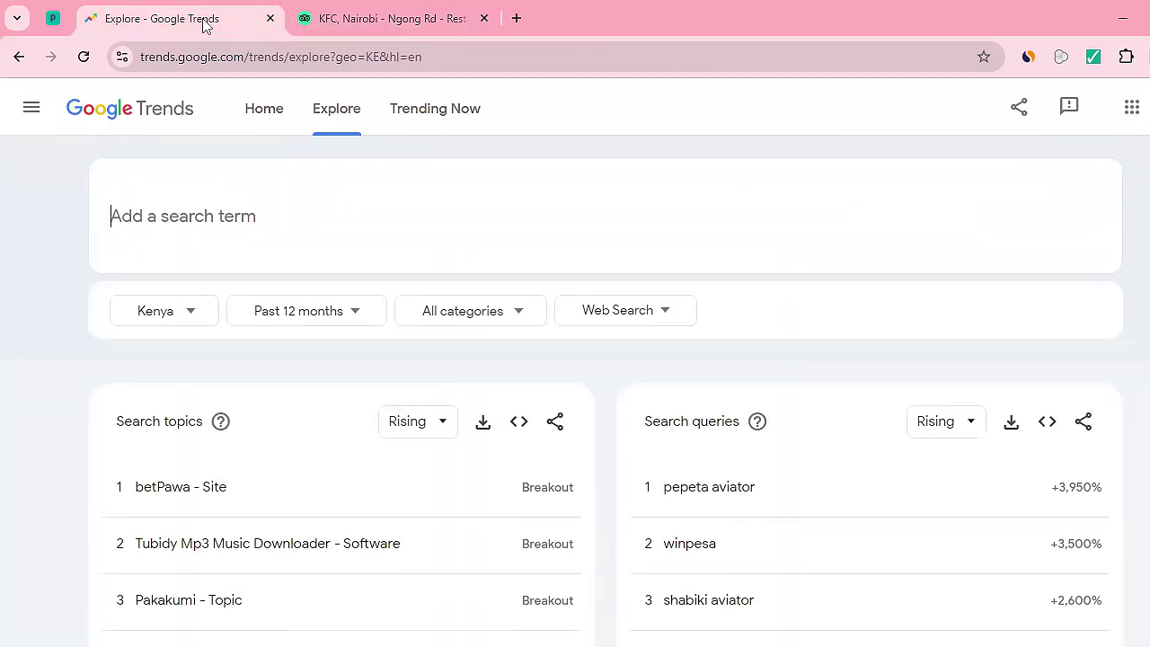
click(256, 224)
text(kfc)
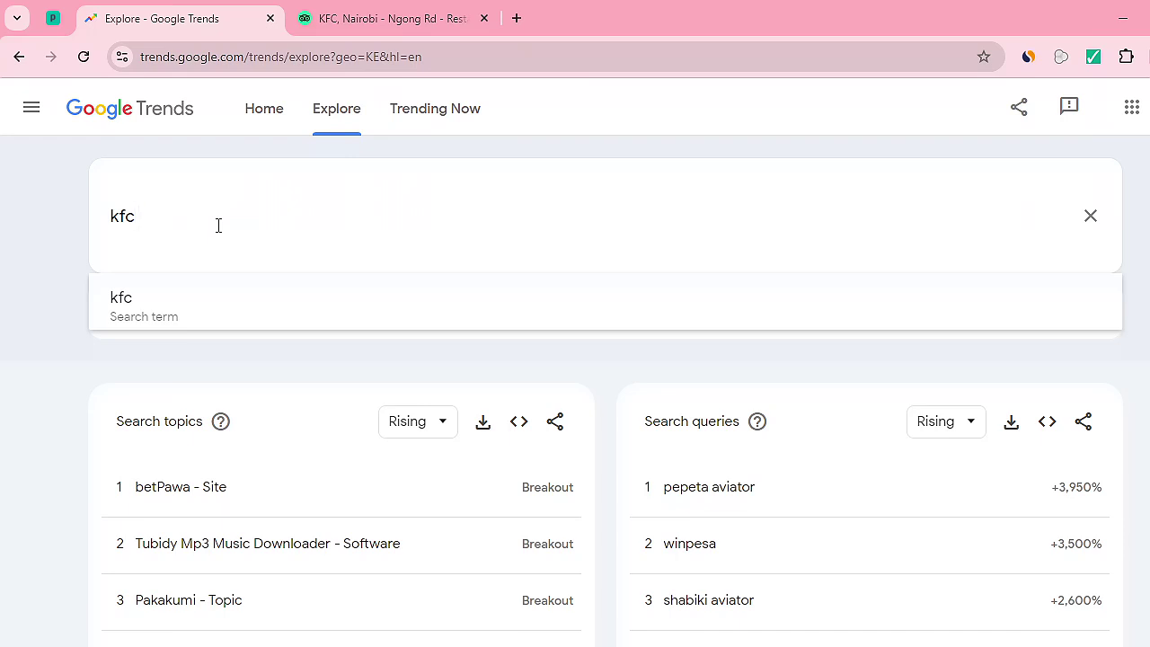
click(144, 324)
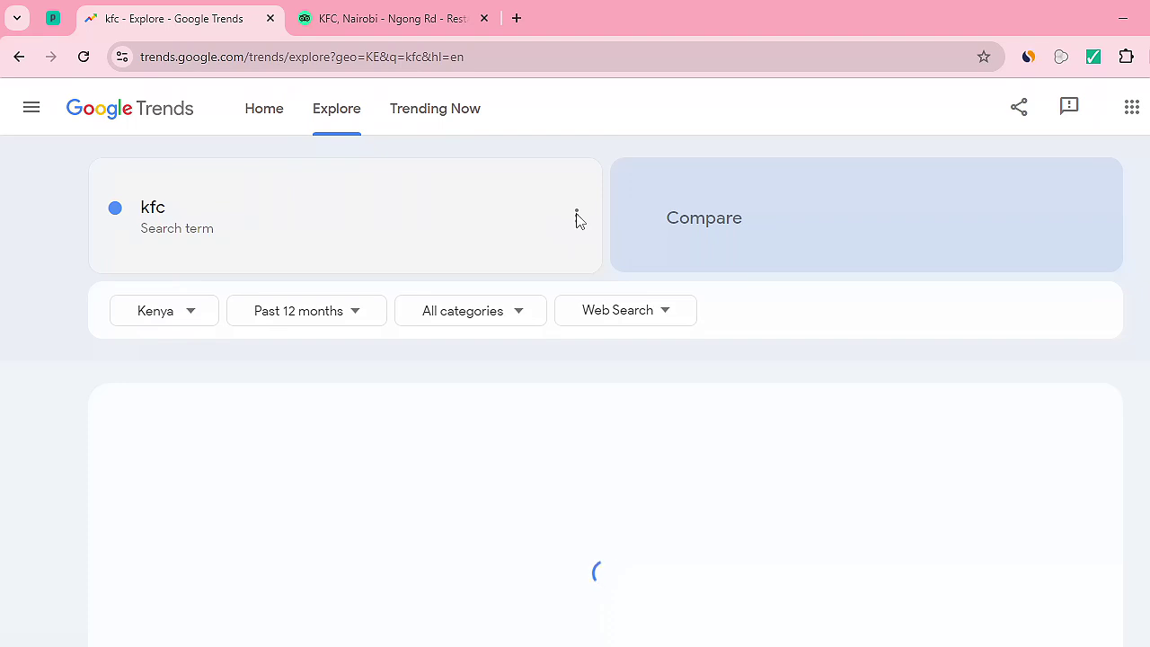
click(577, 218)
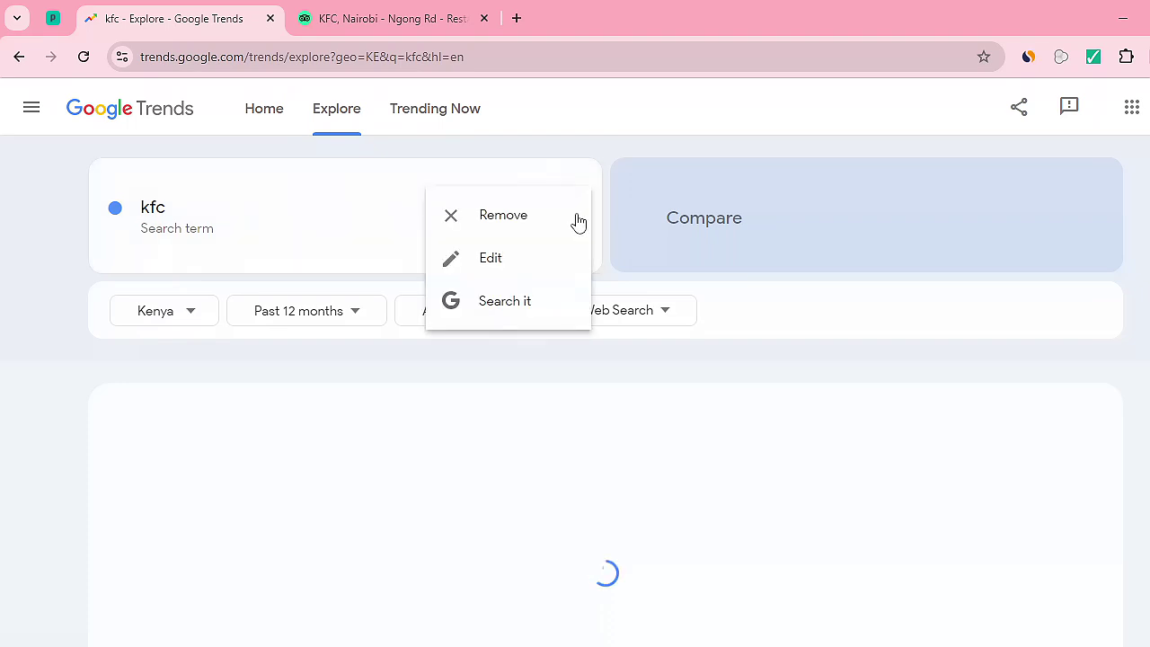
click(527, 219)
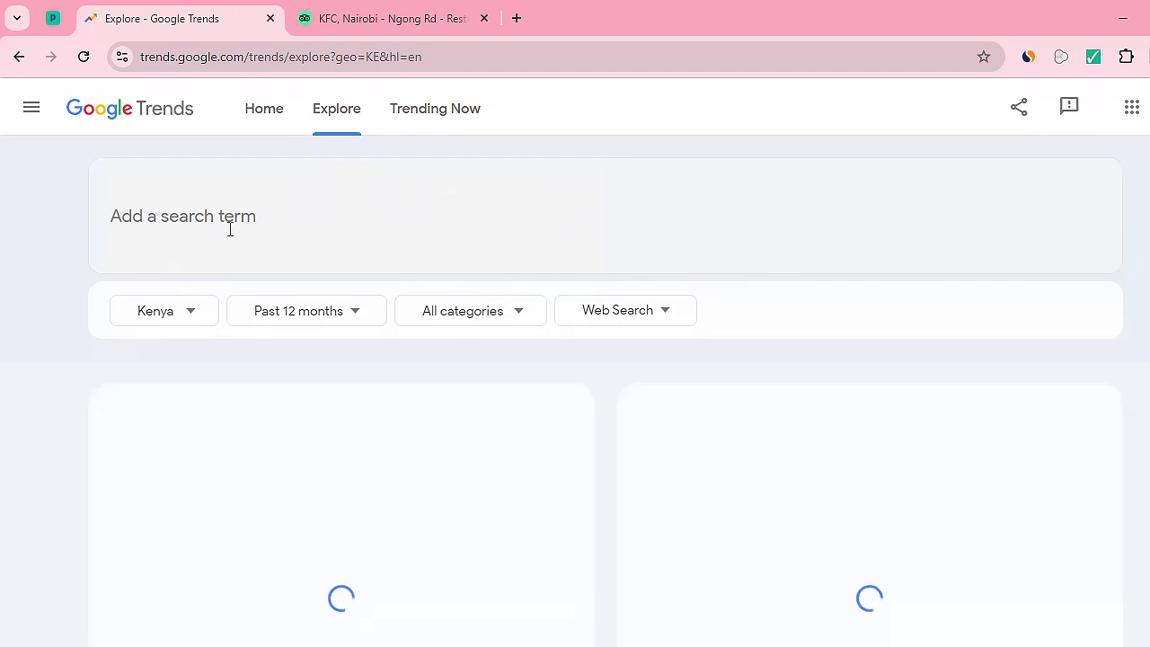
Step: Try the 'KFC Restaurant - h. 14.00' topic, remove it, and begin typing 'kfc u'
click(229, 229)
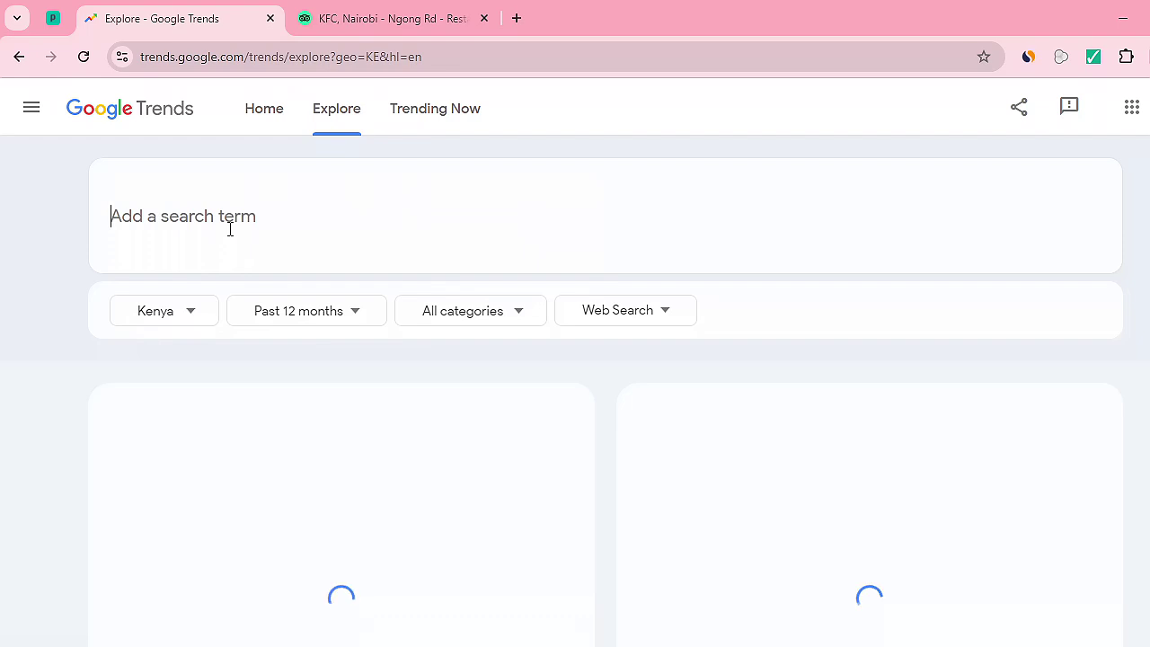
text(kf)
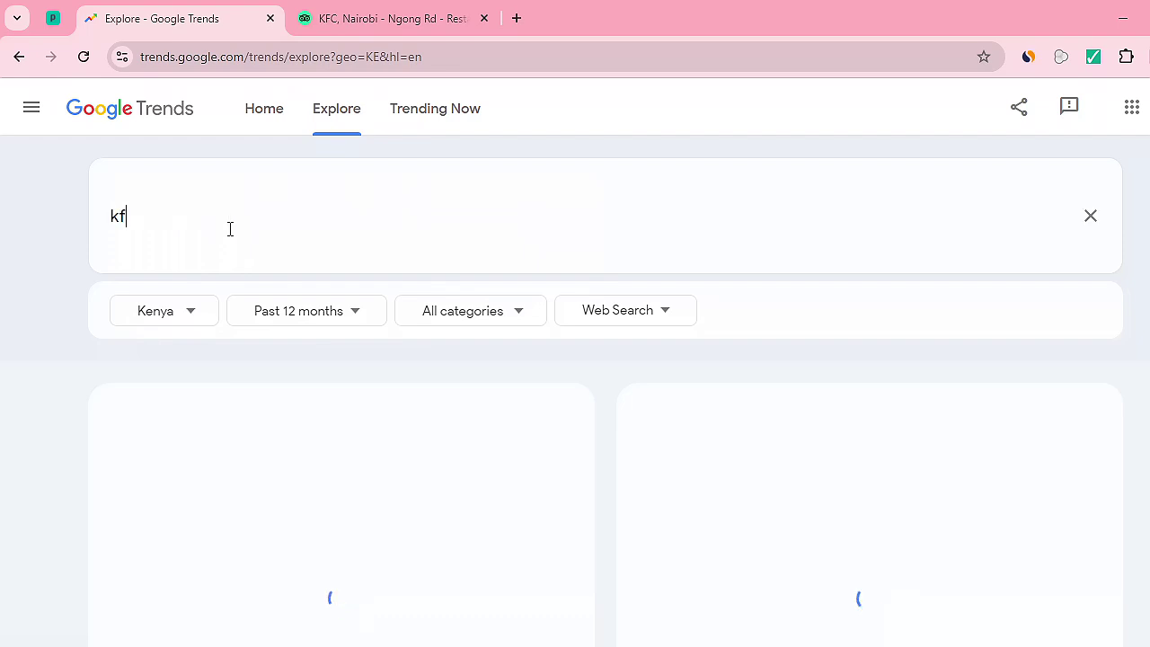
text(c resta)
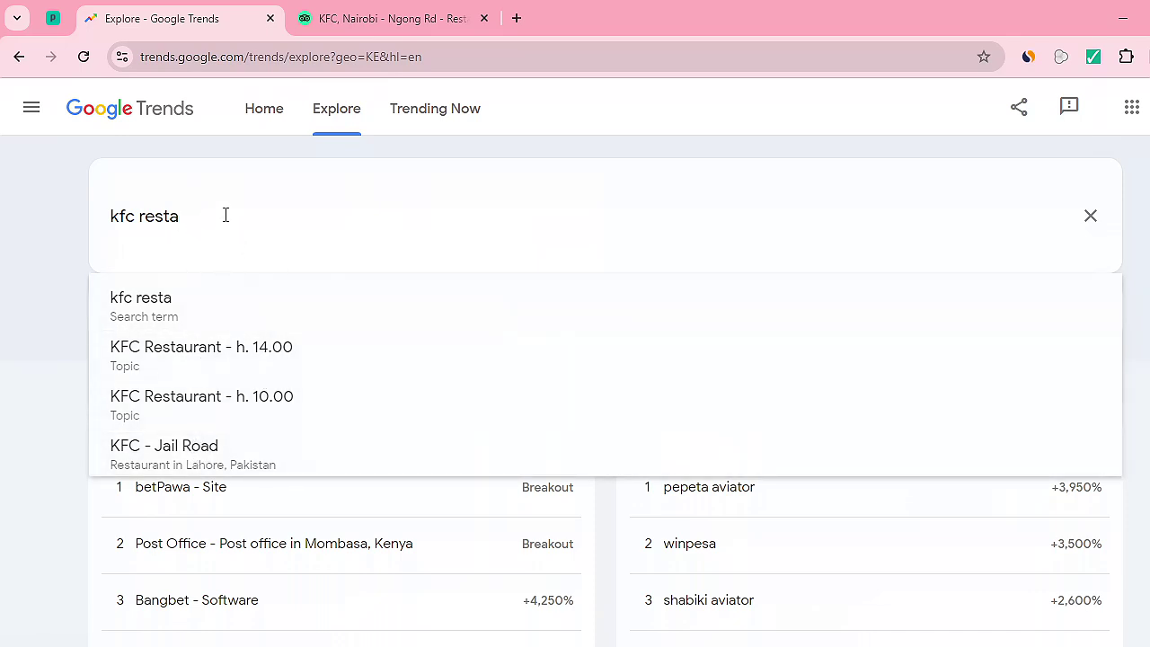
click(226, 357)
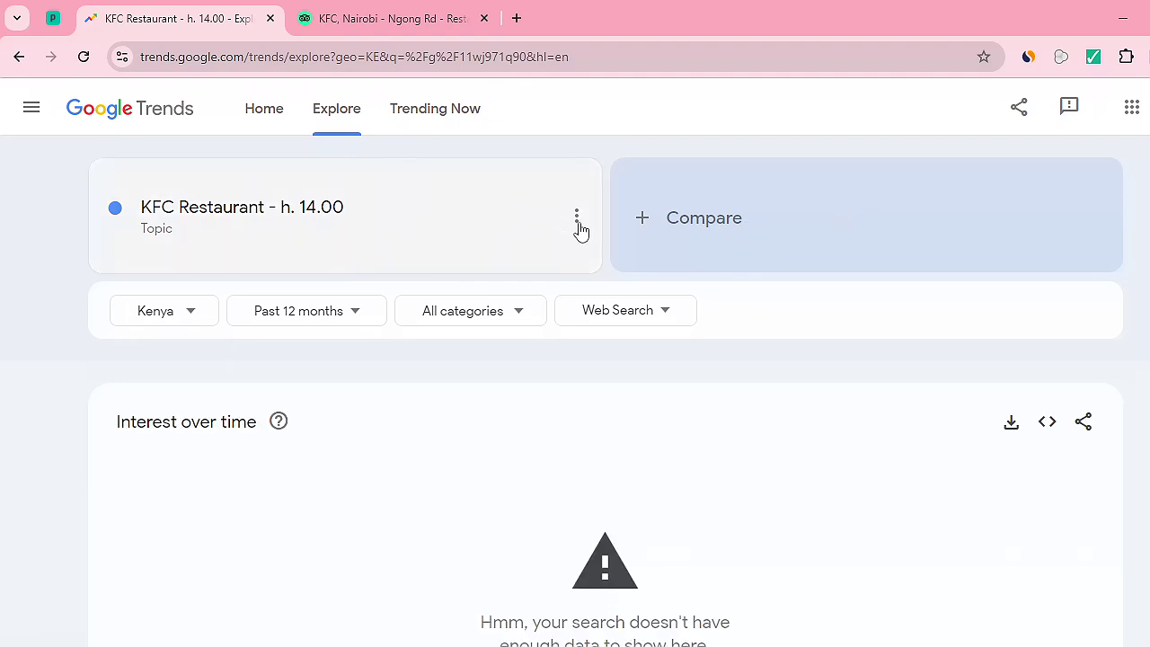
click(576, 220)
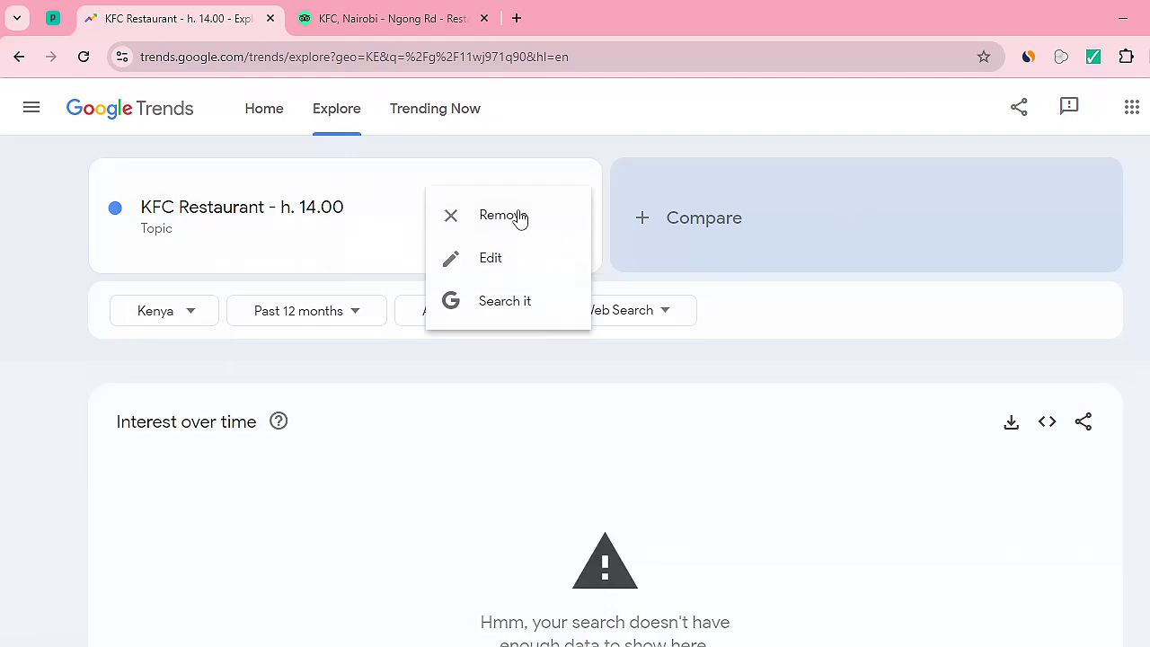
click(519, 212)
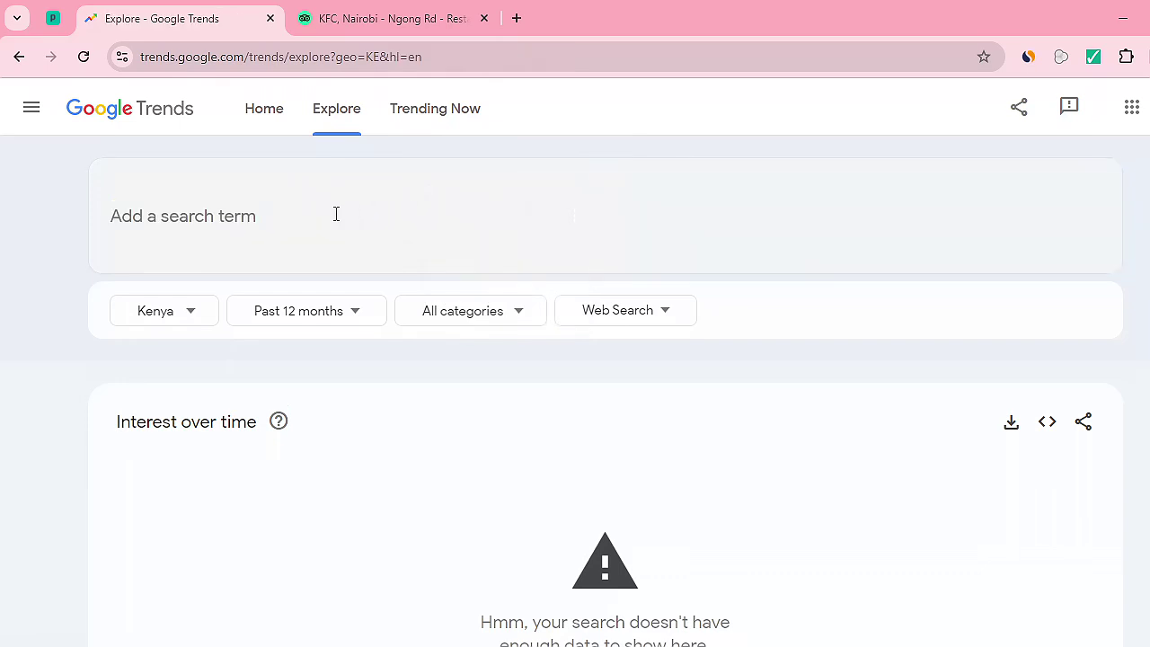
text(kfc u)
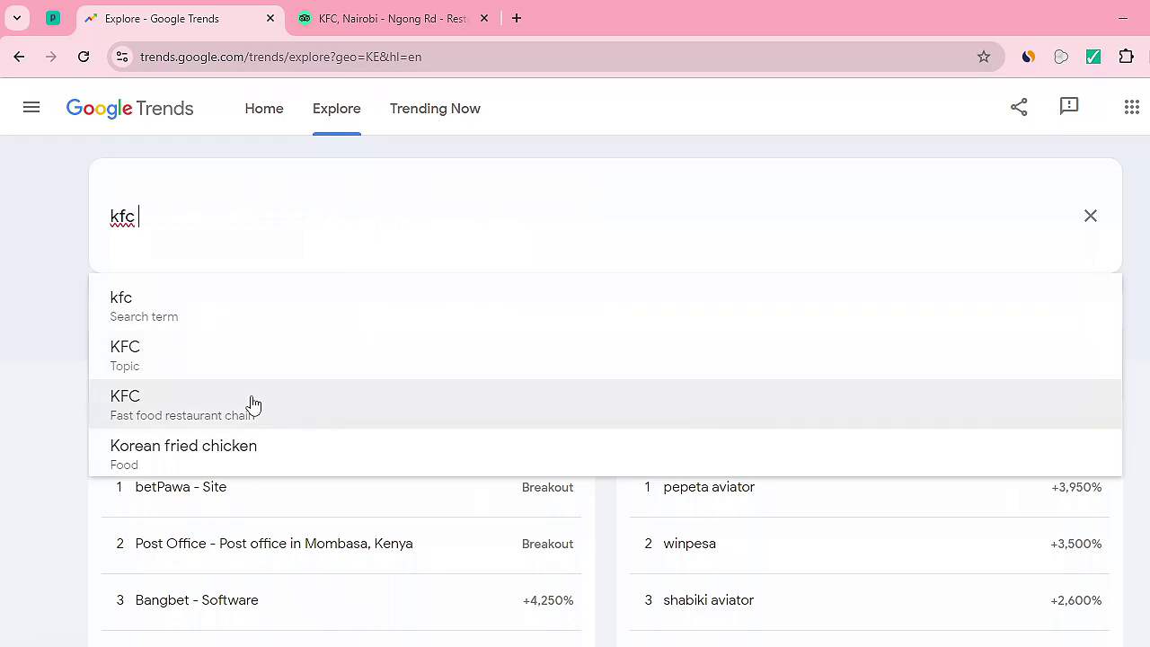
Step: Explore KFC as a fast food restaurant chain, checking interest by city led by Machakos
click(253, 405)
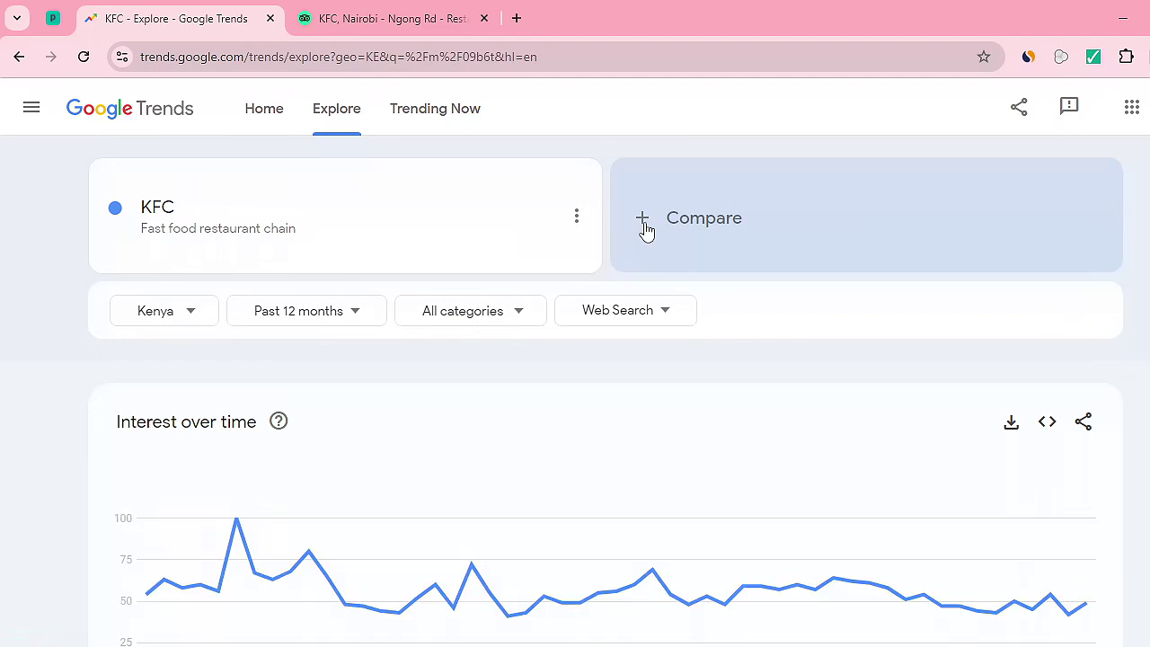
scroll(606, 397, down, 1)
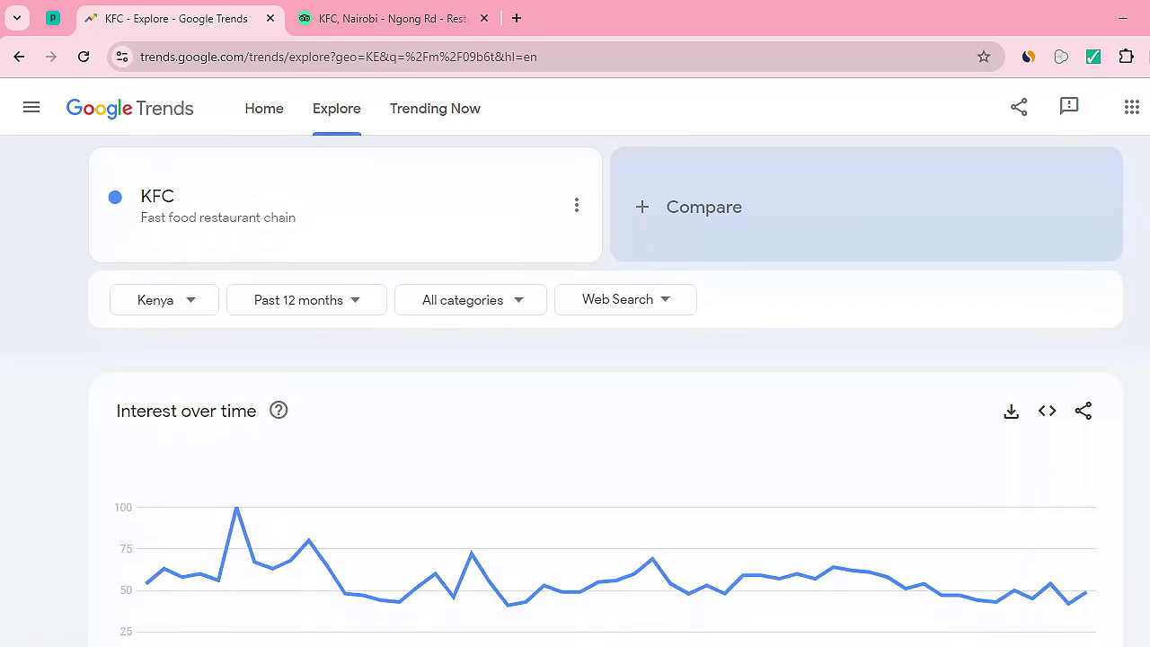
scroll(605, 397, down, 2)
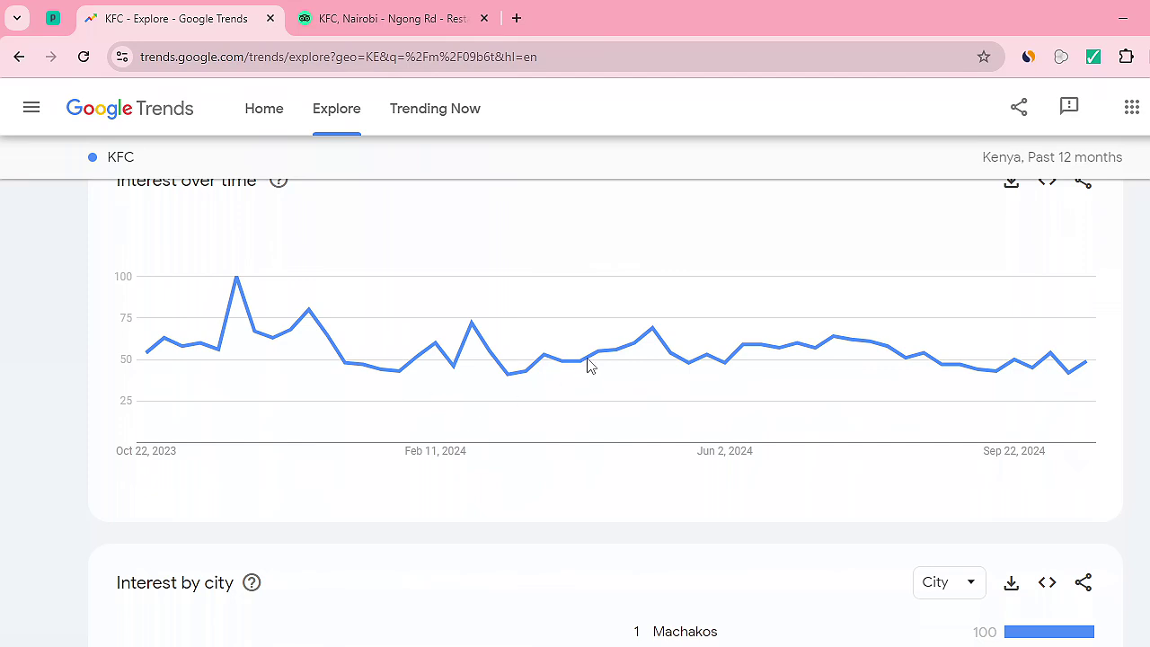
scroll(605, 397, down, 3)
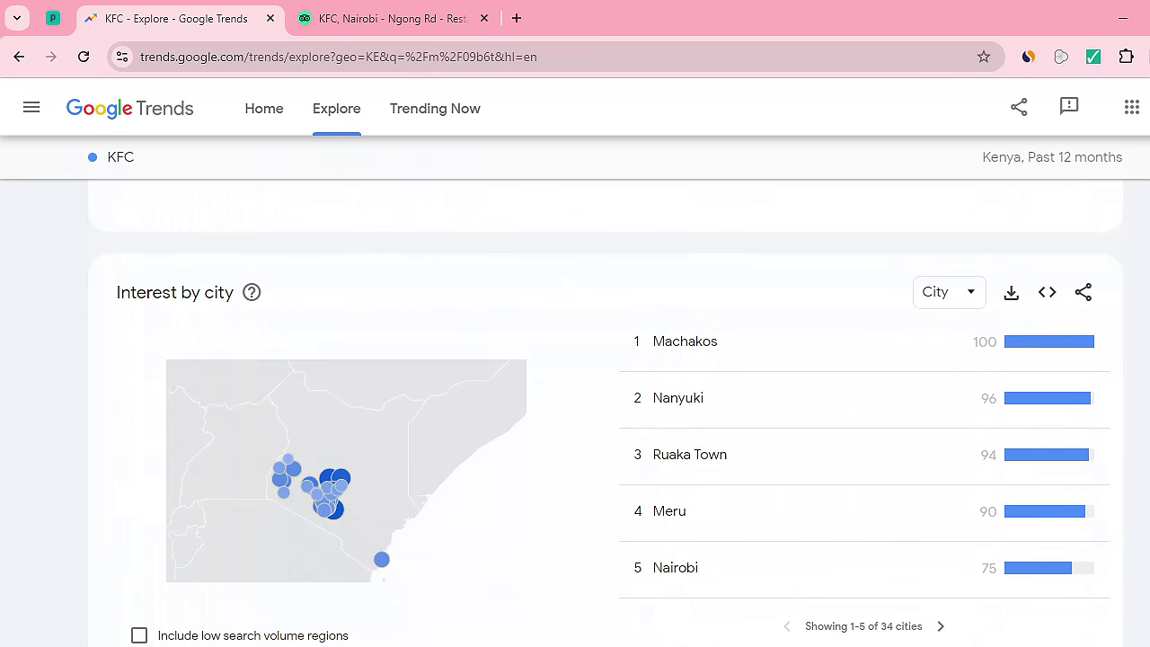
scroll(601, 232, up, 5)
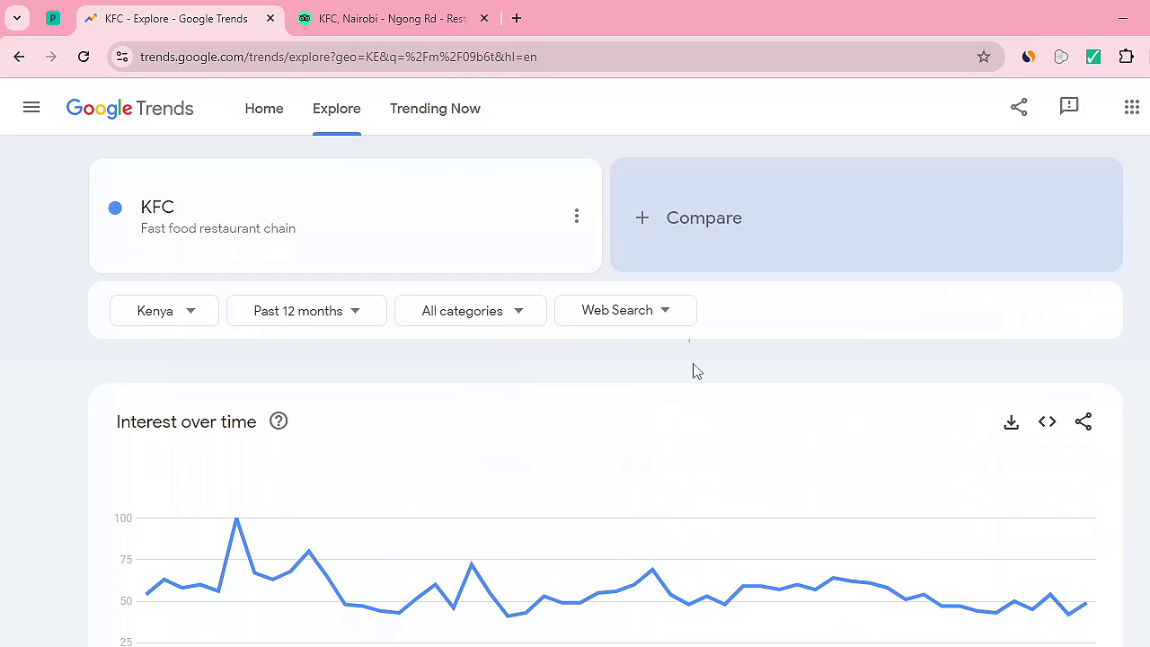
click(647, 233)
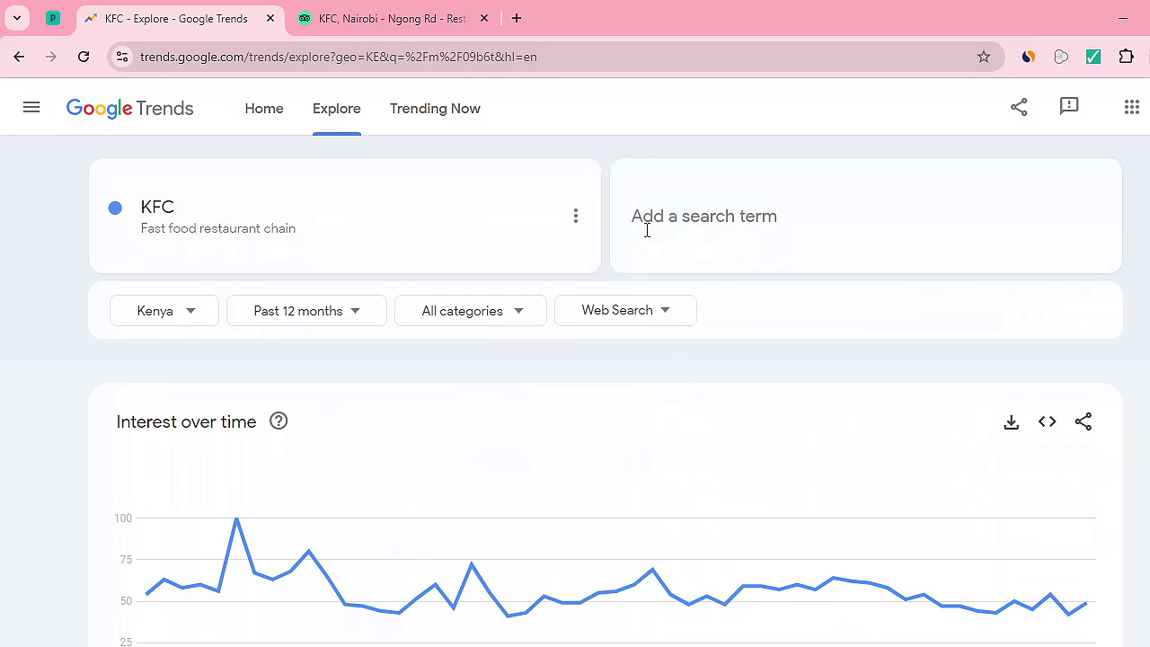
text(Kenchi)
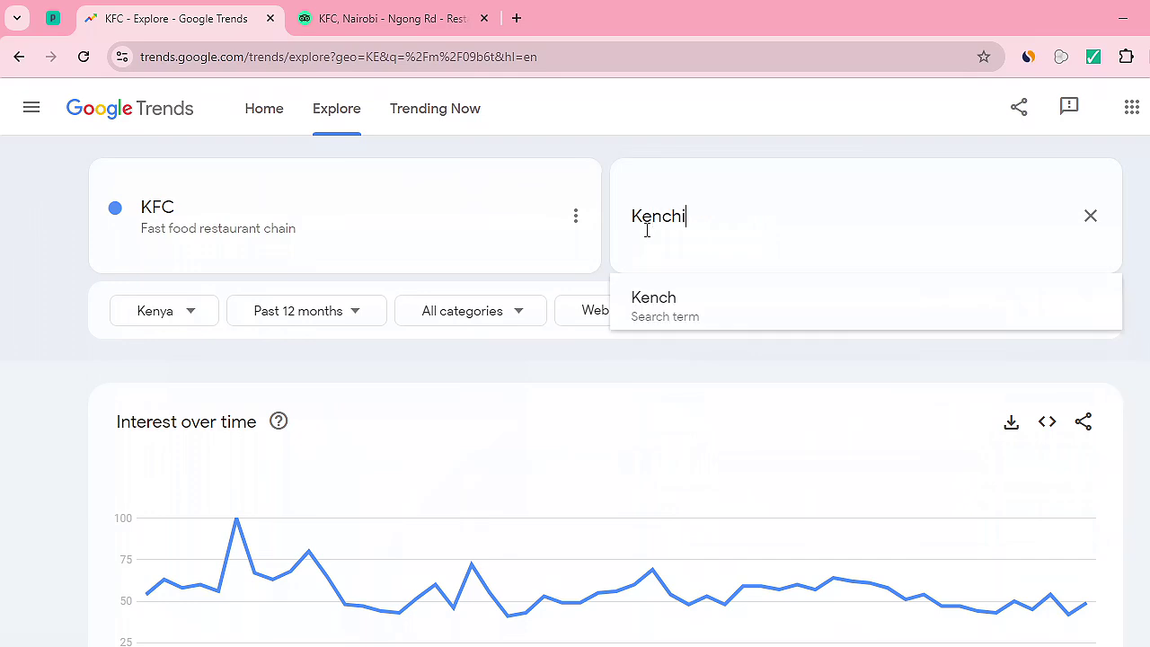
text(c)
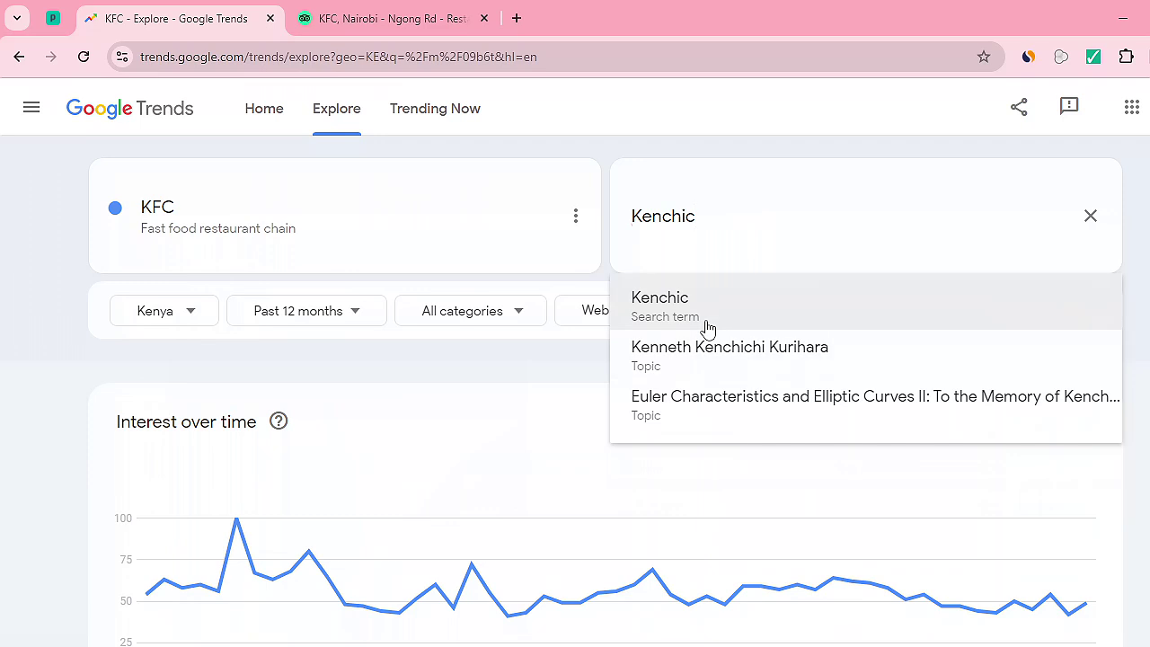
text( rest)
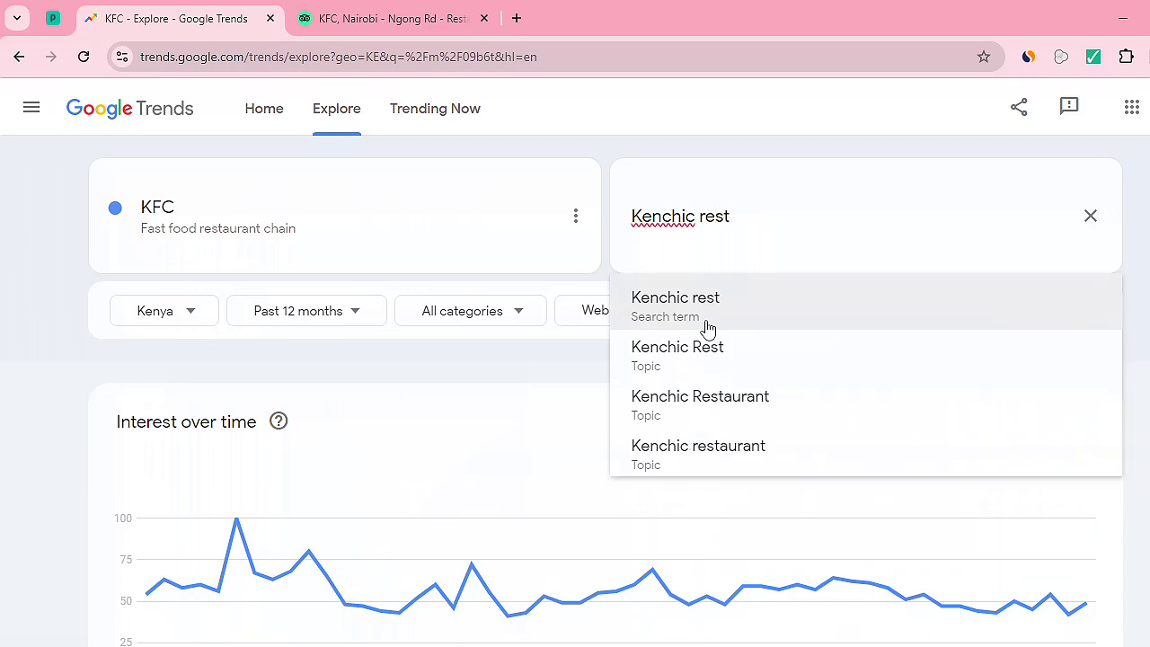
click(726, 401)
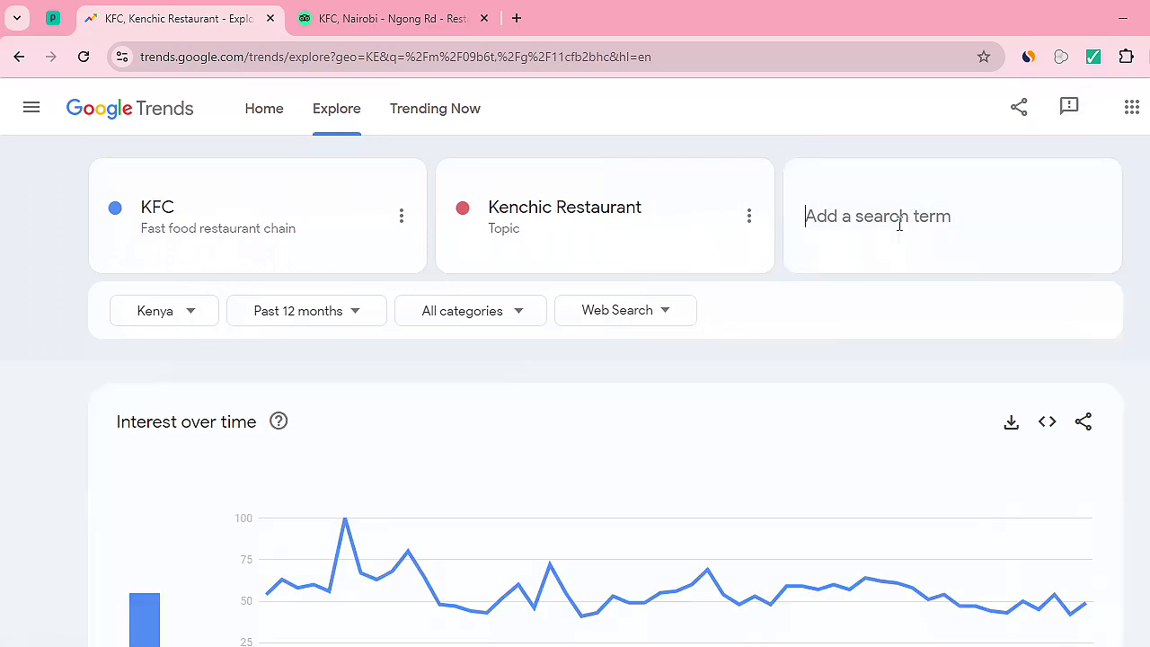
text(Gs)
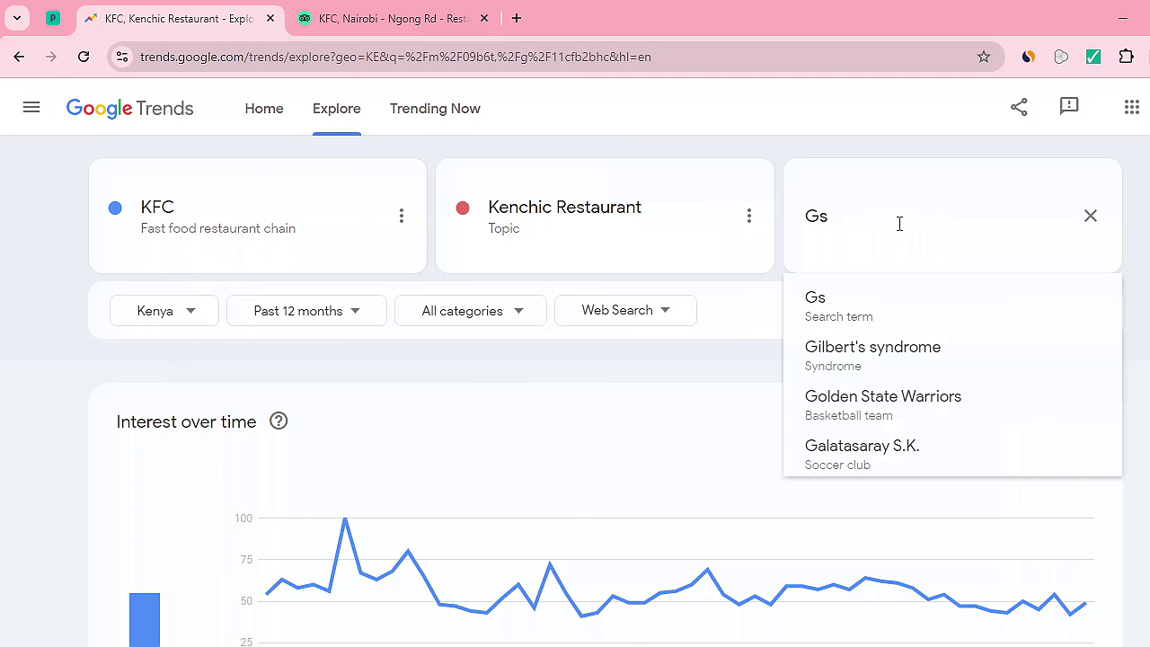
text(l)
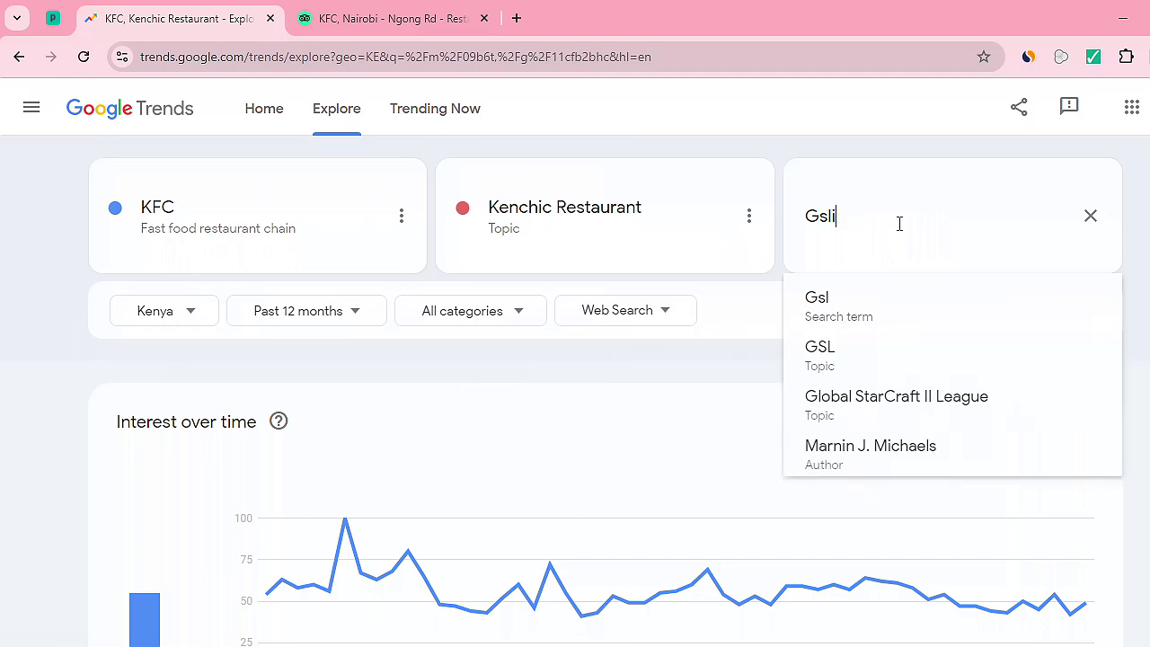
text(itos)
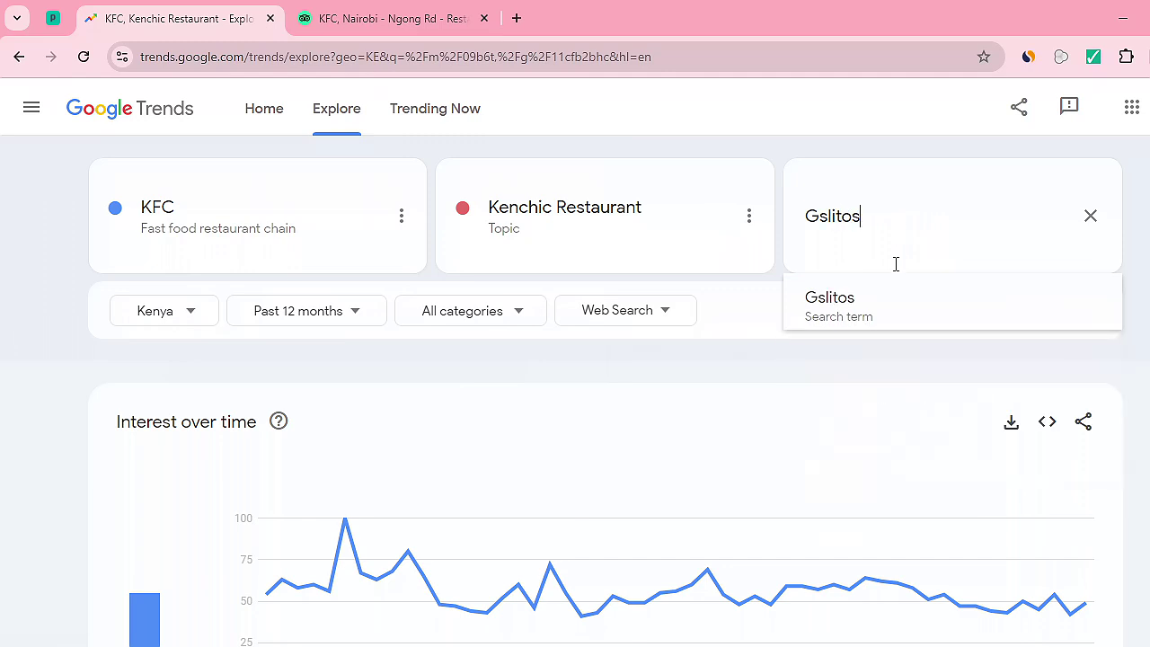
click(827, 216)
key(BackSpace)
text(a)
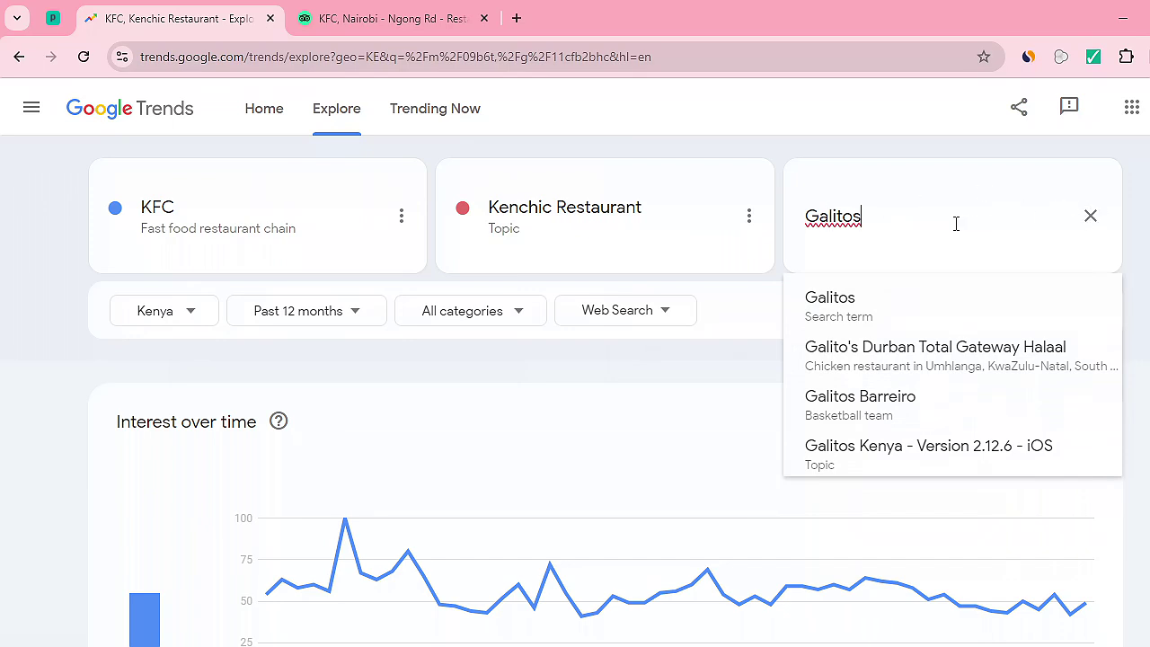
click(1092, 217)
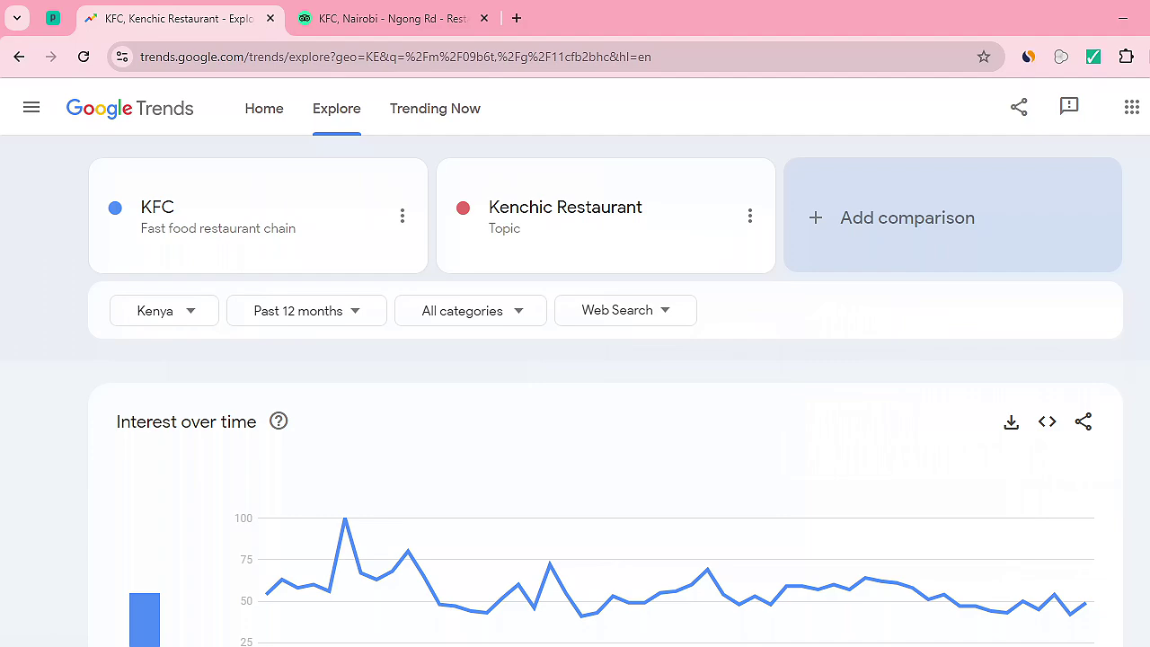
scroll(606, 385, down, 4)
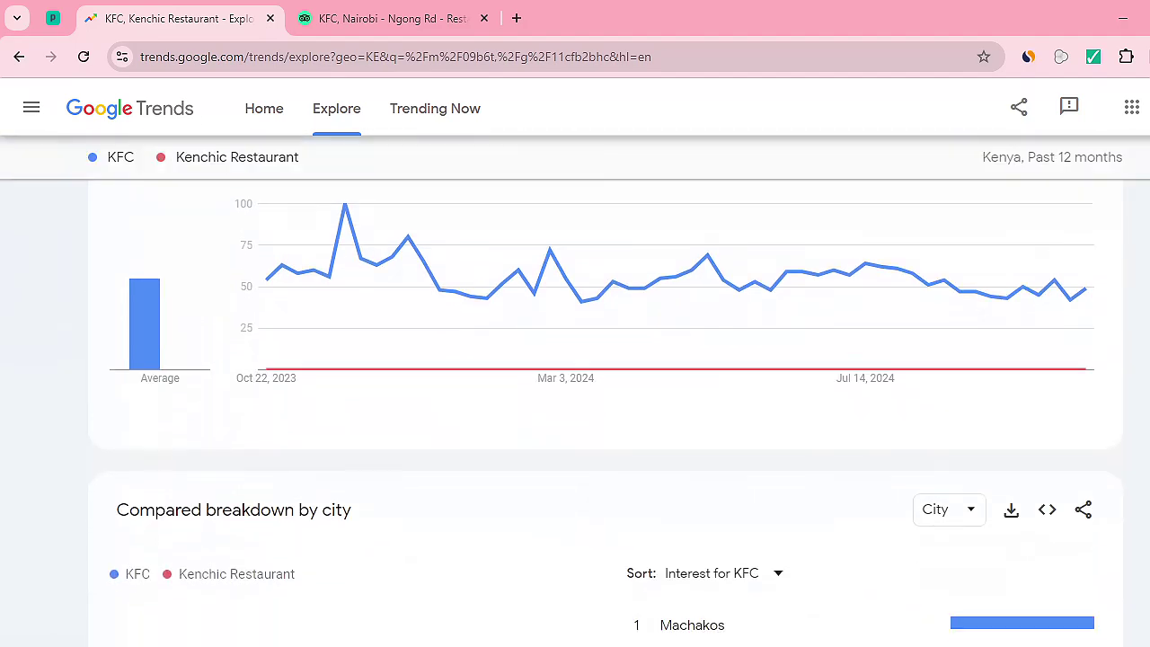
scroll(605, 417, down, 10)
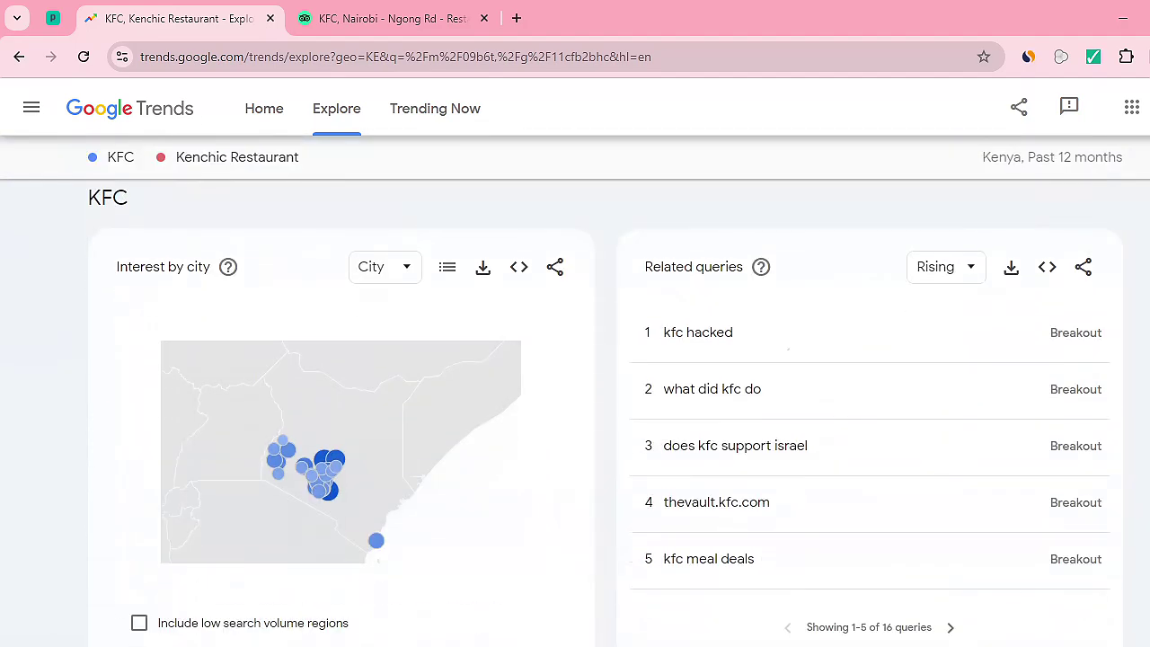
scroll(605, 405, down, 6)
scroll(605, 405, up, 10)
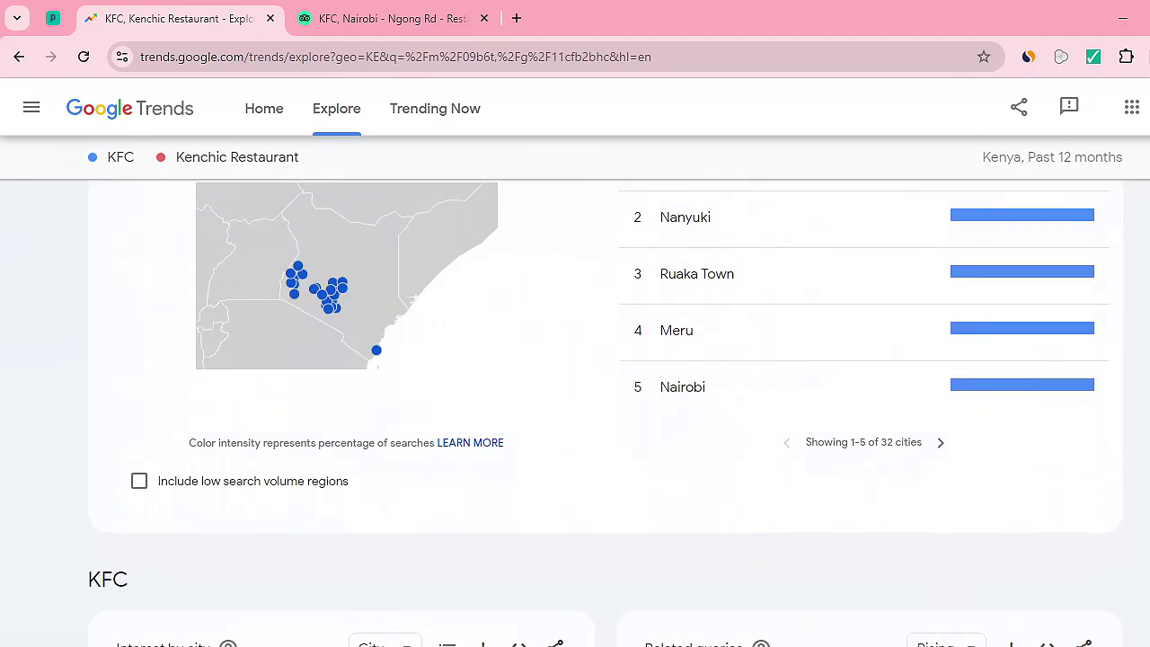
scroll(605, 404, up, 8)
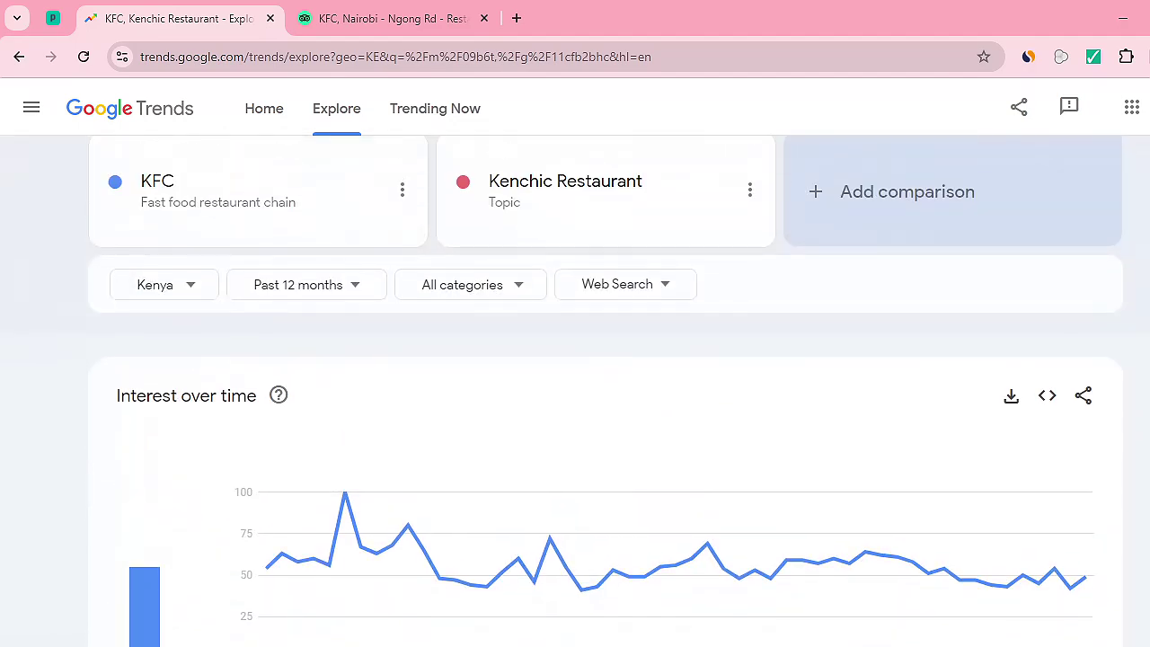
scroll(605, 404, up, 1)
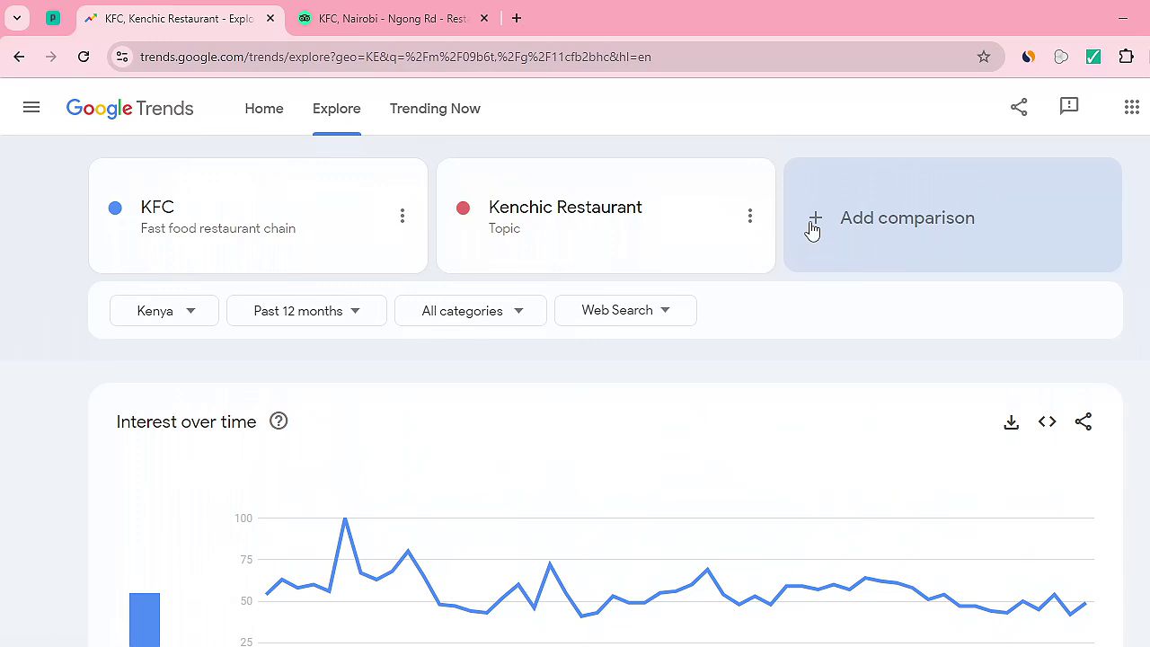
Step: Switch to the Tripadvisor tab and scroll through the KFC Nairobi listing
click(418, 15)
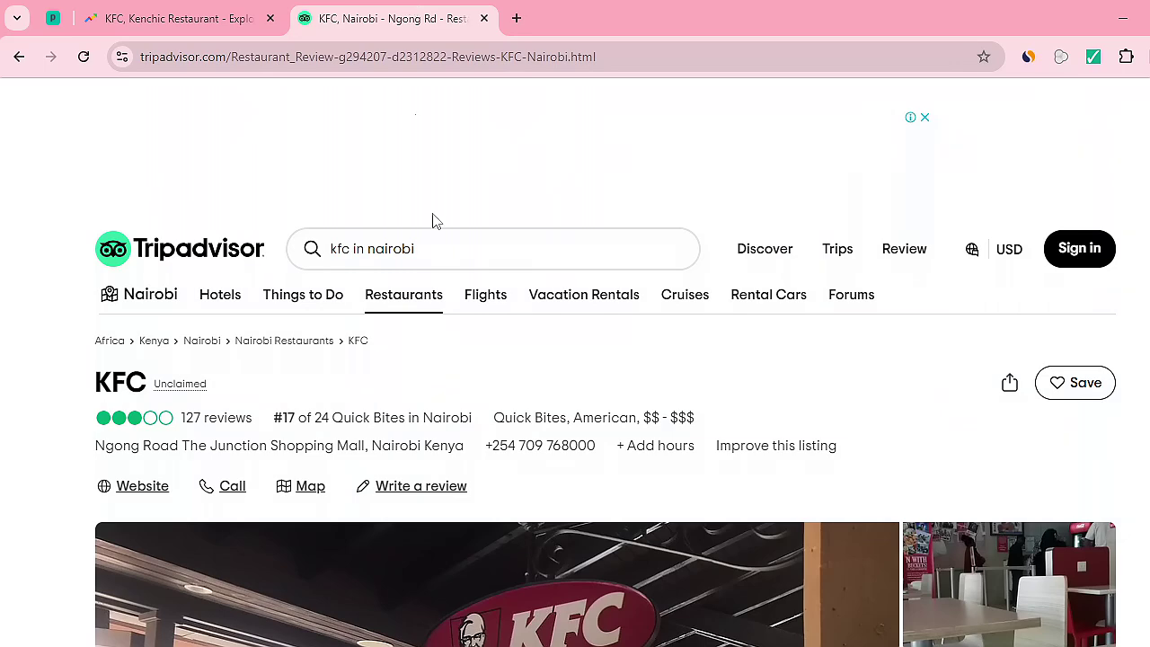
scroll(605, 371, down, 5)
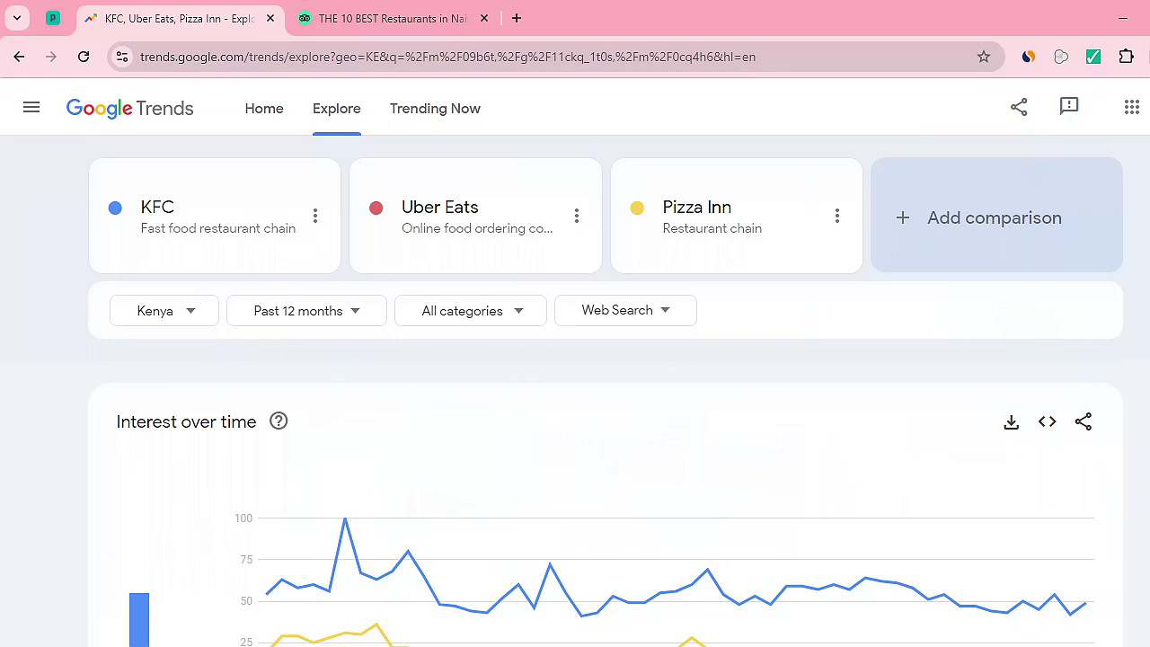
Step: Read the interest-over-time values: KFC leads, Pizza Inn averages 17, Uber Eats 8
scroll(605, 391, down, 2)
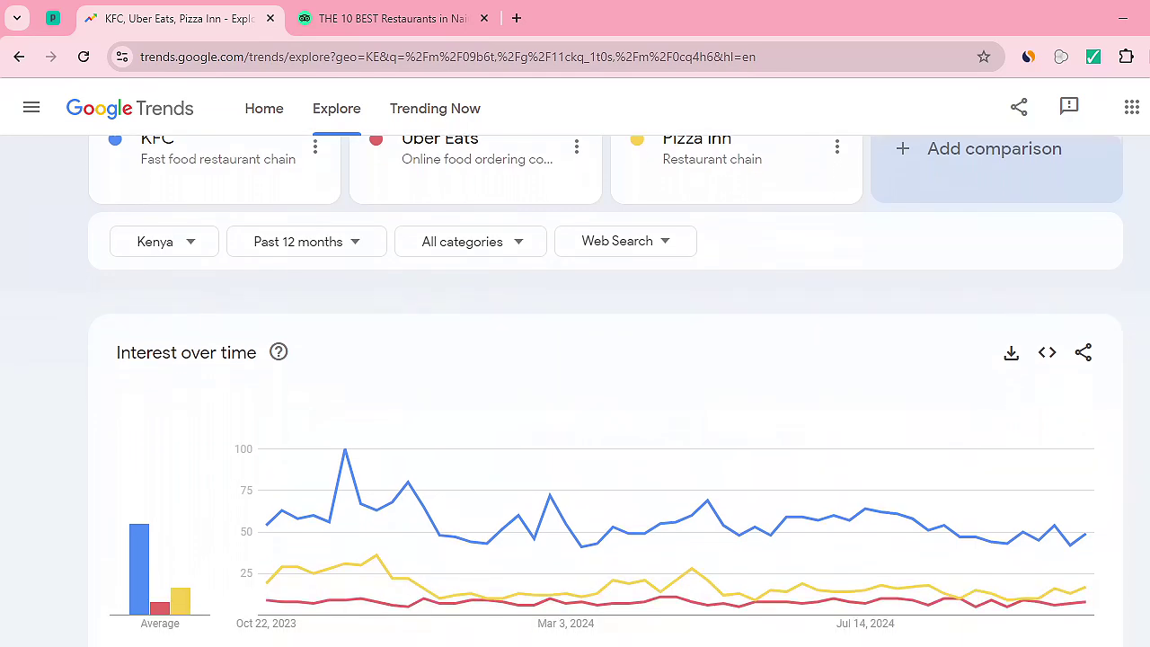
scroll(431, 328, down, 1)
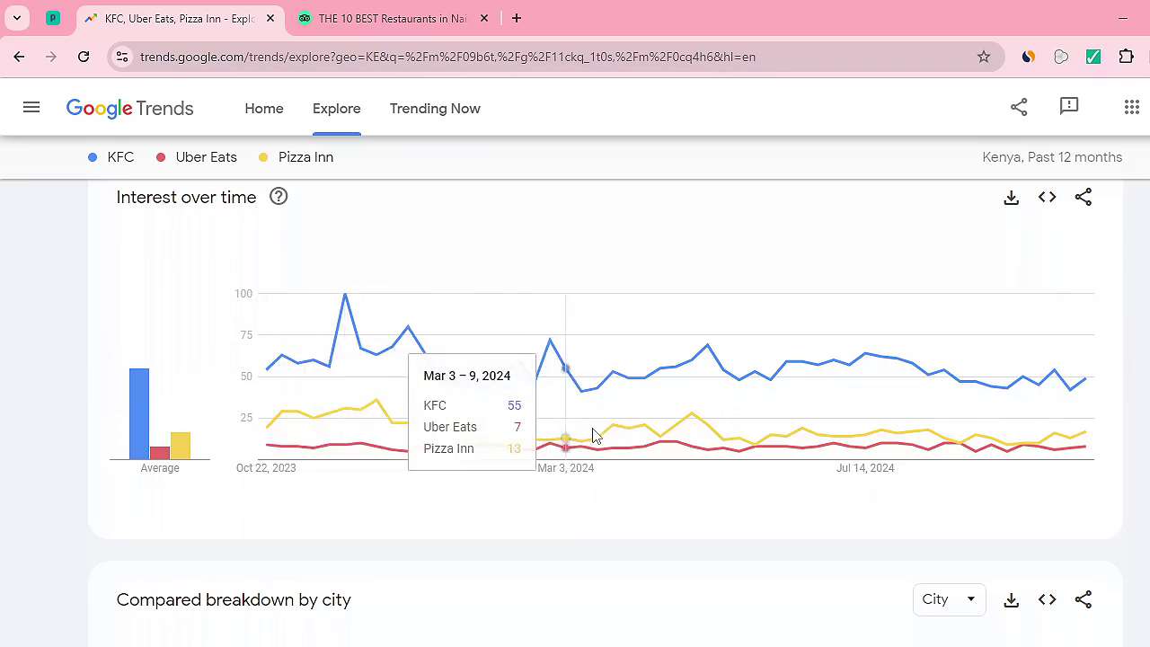
mouse_move(186, 451)
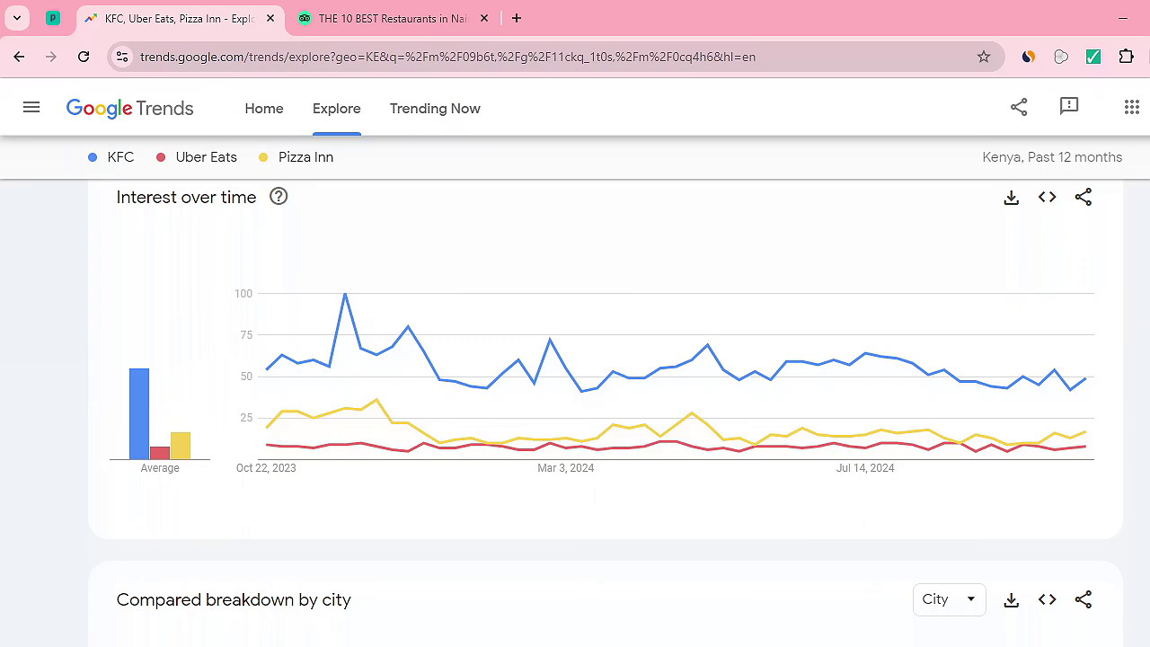
Step: Scroll past the city breakdown to KFC's city map and rising queries like 'kfc all star box'
scroll(605, 412, down, 2)
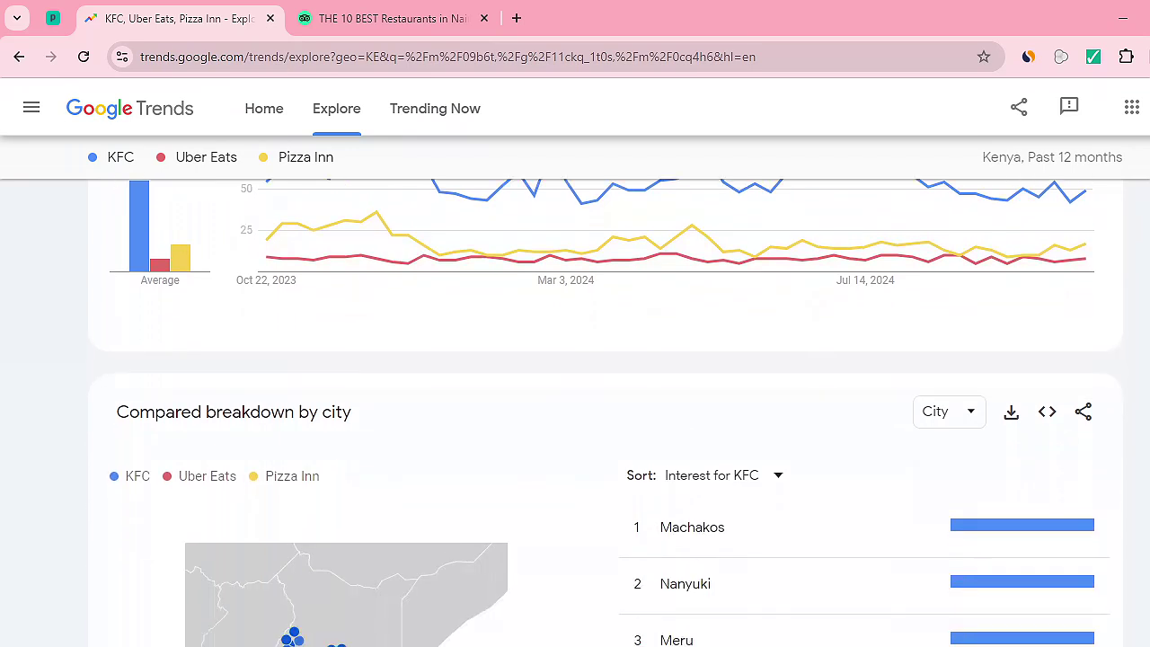
scroll(605, 412, down, 2)
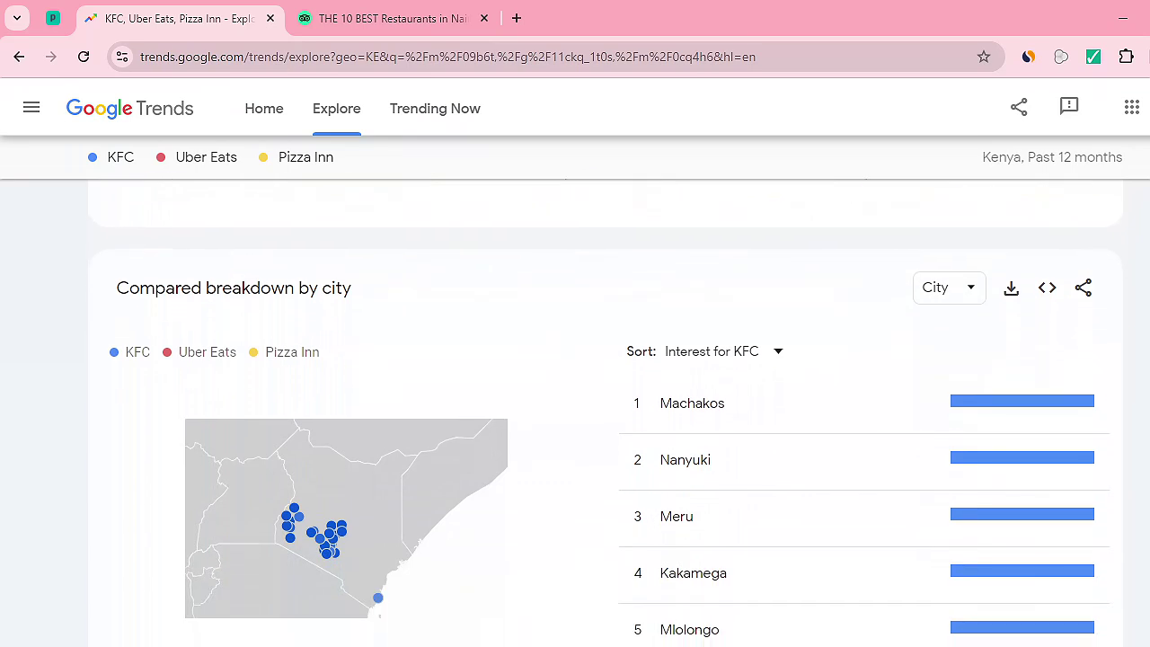
scroll(606, 412, down, 1)
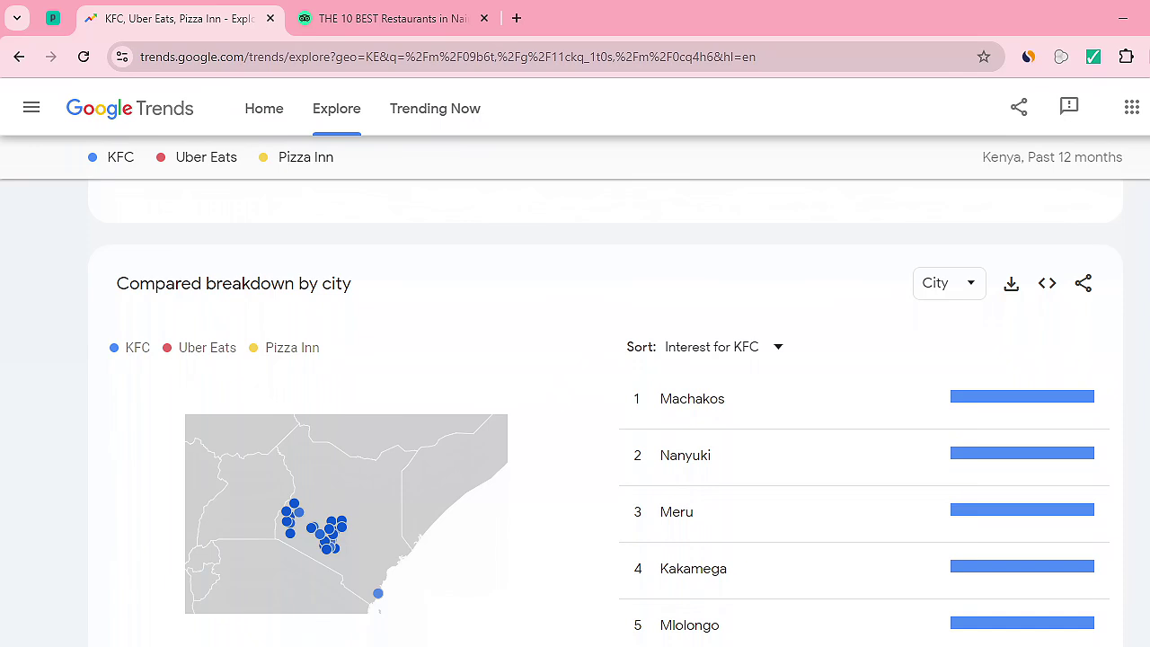
scroll(605, 413, down, 1)
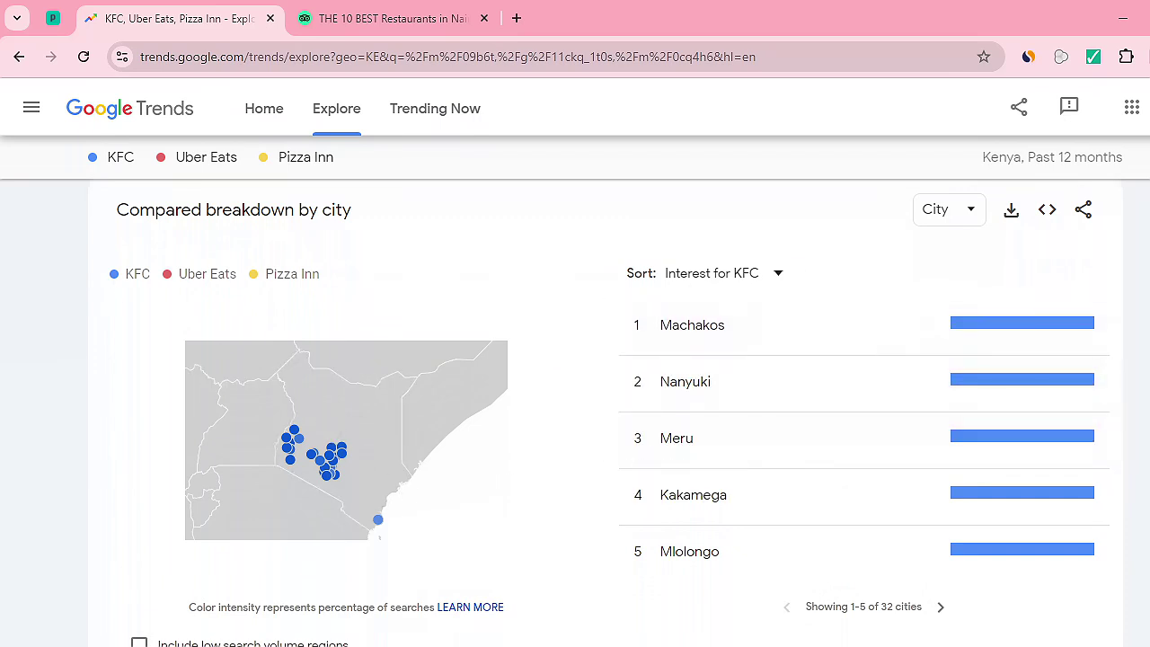
scroll(610, 412, down, 1)
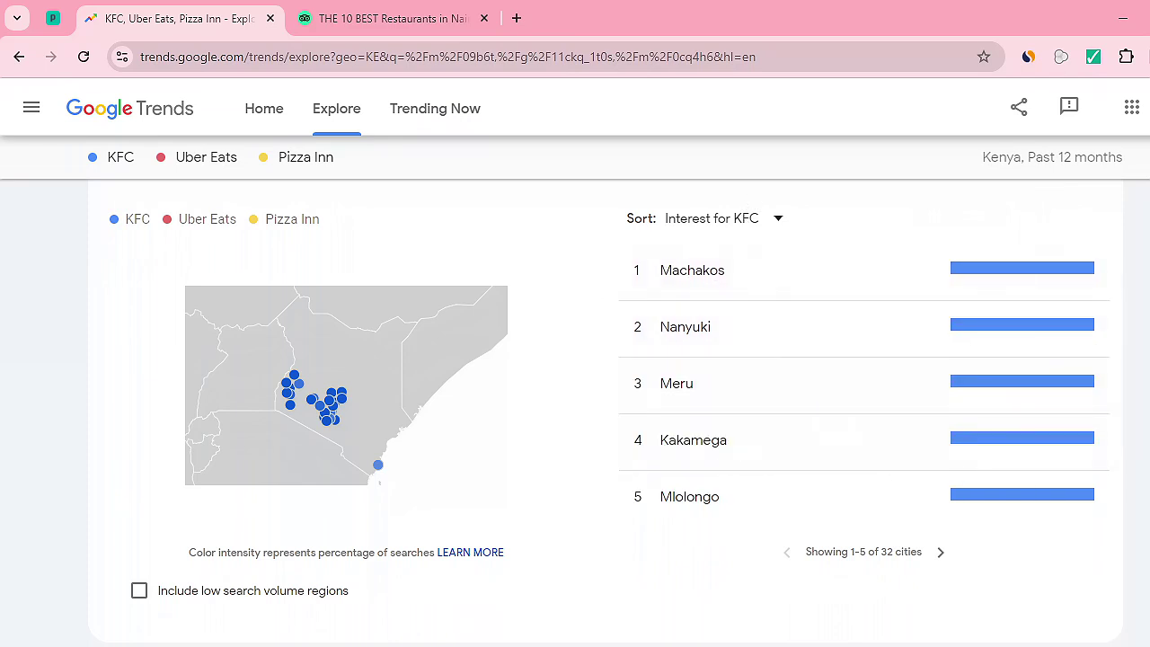
scroll(607, 413, up, 1)
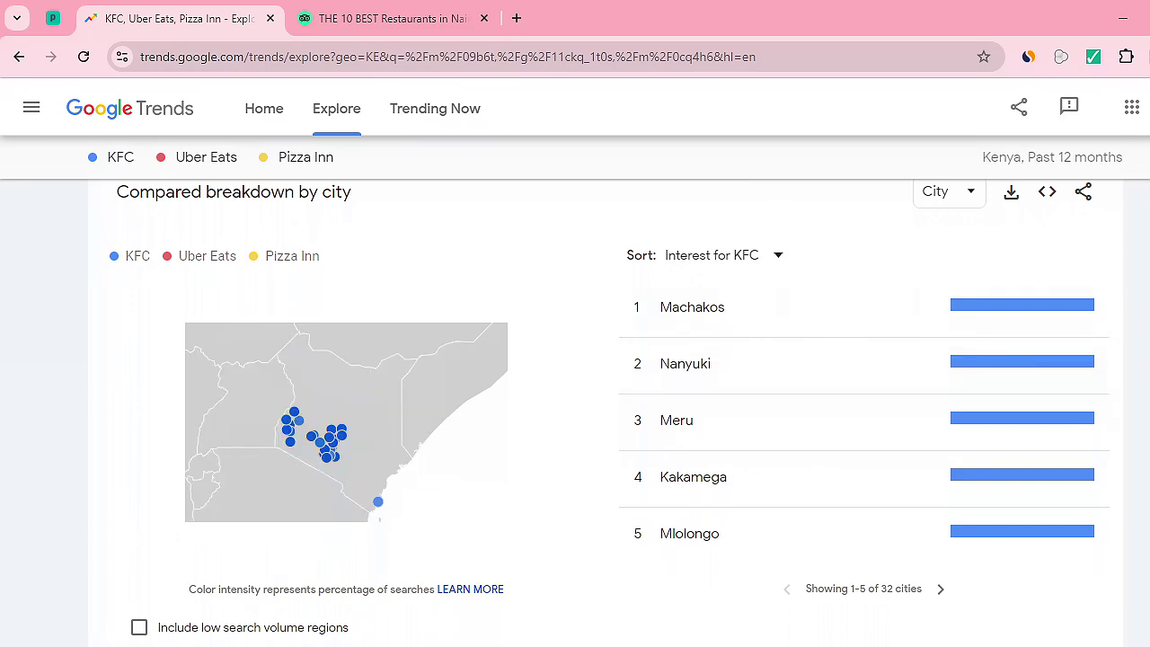
scroll(605, 413, down, 5)
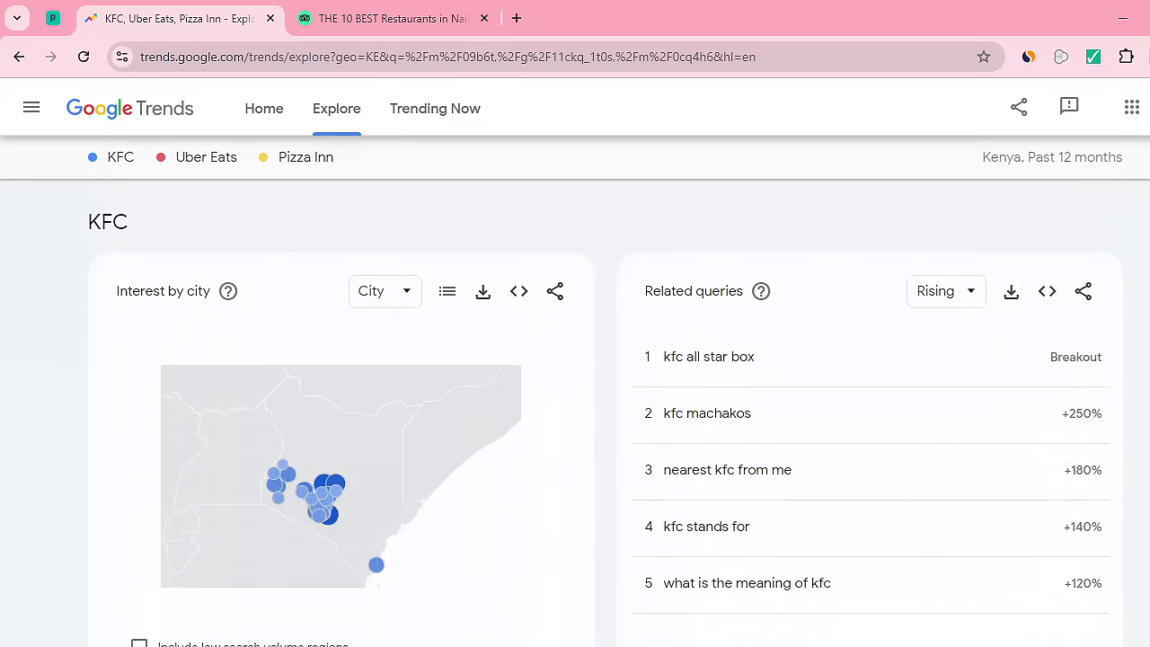
Step: Scroll to the Uber Eats city map and breakout queries such as 'ubereats manager'
scroll(605, 413, down, 1)
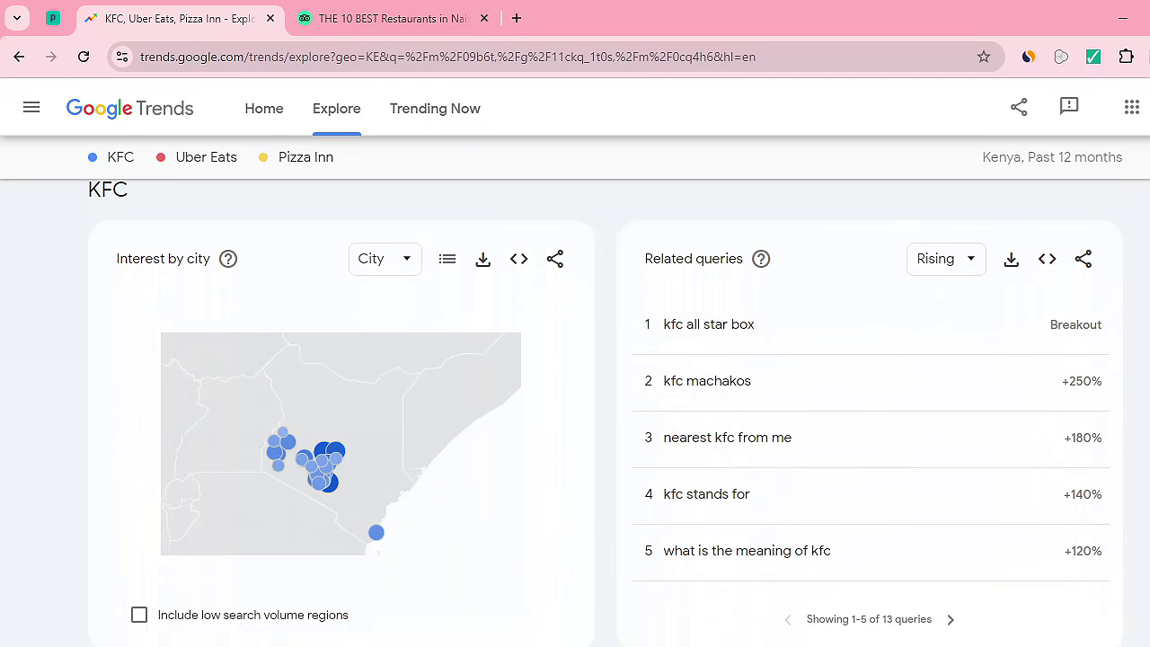
scroll(605, 412, down, 1)
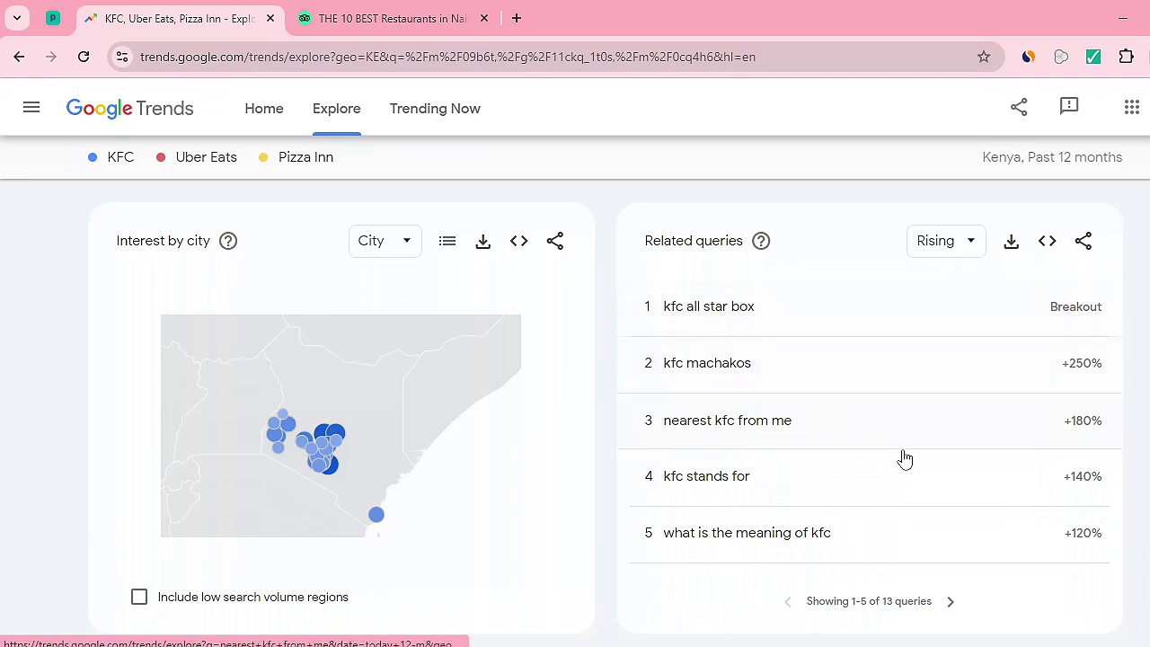
scroll(605, 410, down, 1)
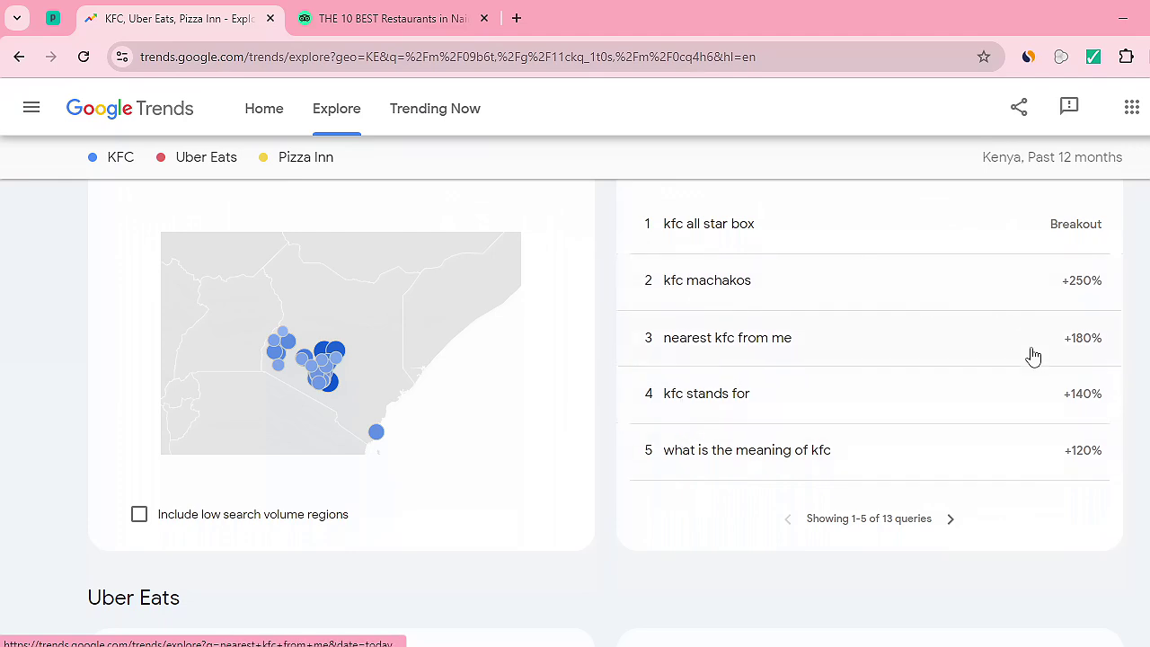
scroll(1029, 354, down, 2)
Step: Scroll past the Uber Eats queries to Pizza Inn's rising queries, led by breakout 'papa johns'
scroll(605, 420, down, 2)
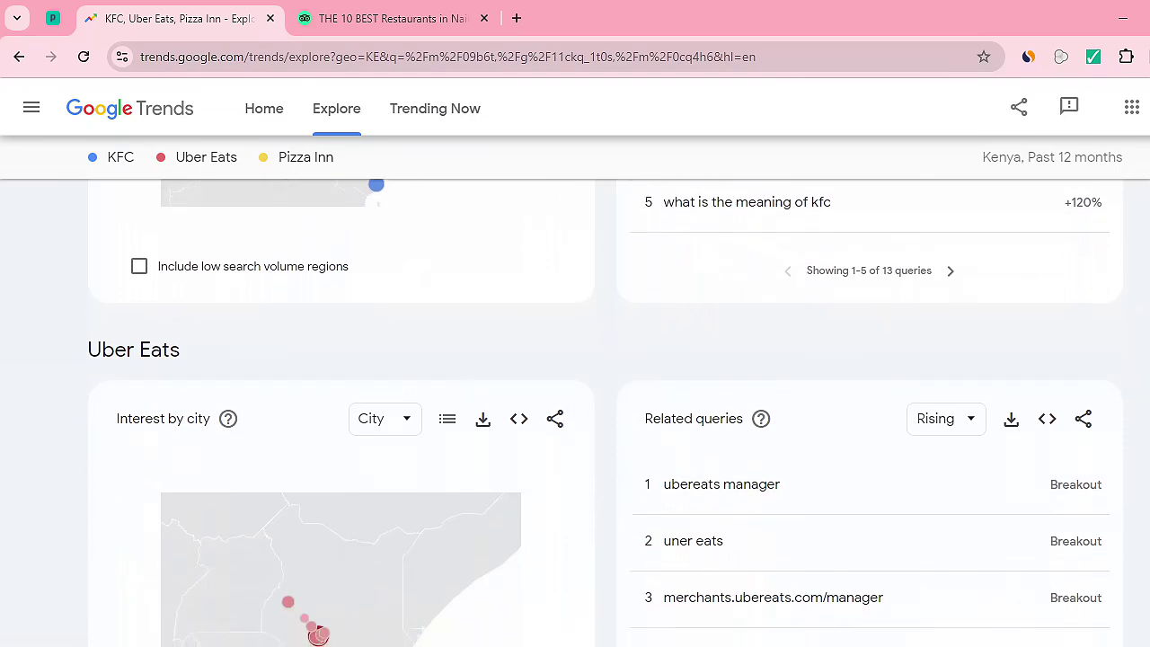
scroll(838, 379, down, 1)
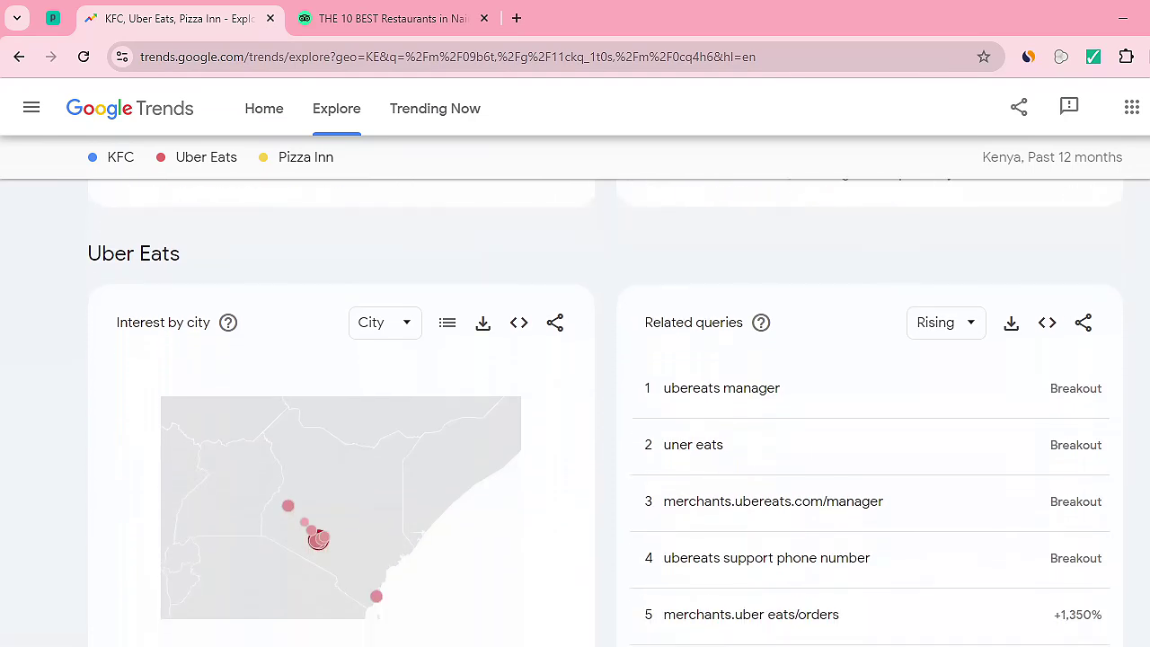
scroll(838, 379, down, 1)
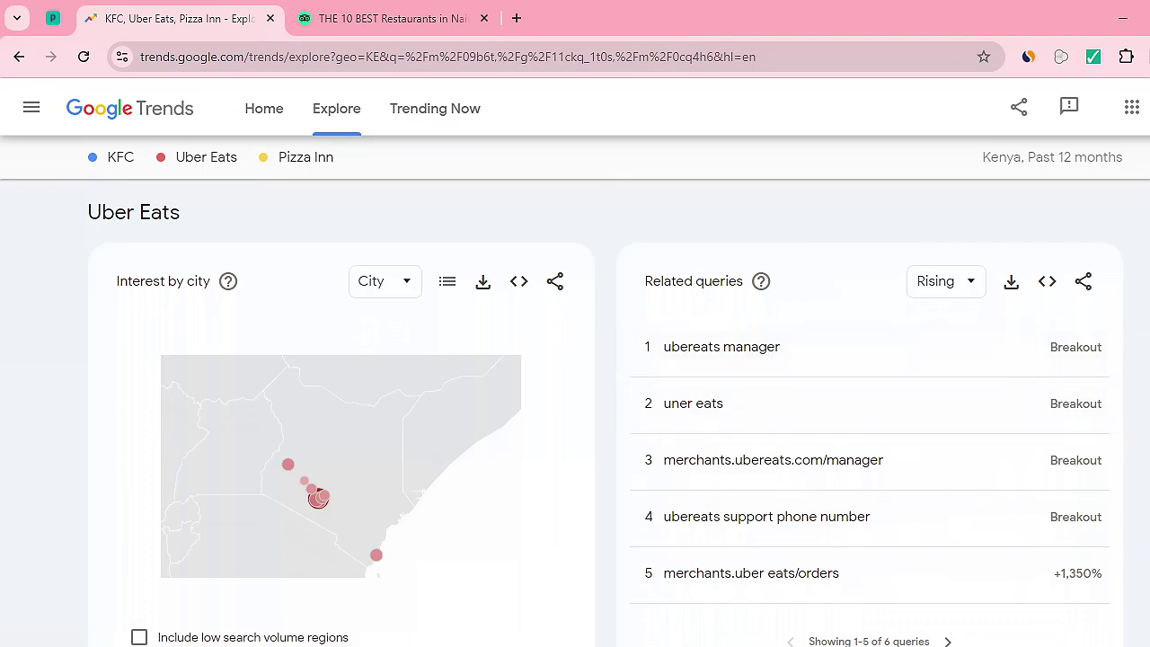
scroll(606, 417, down, 1)
scroll(605, 418, down, 5)
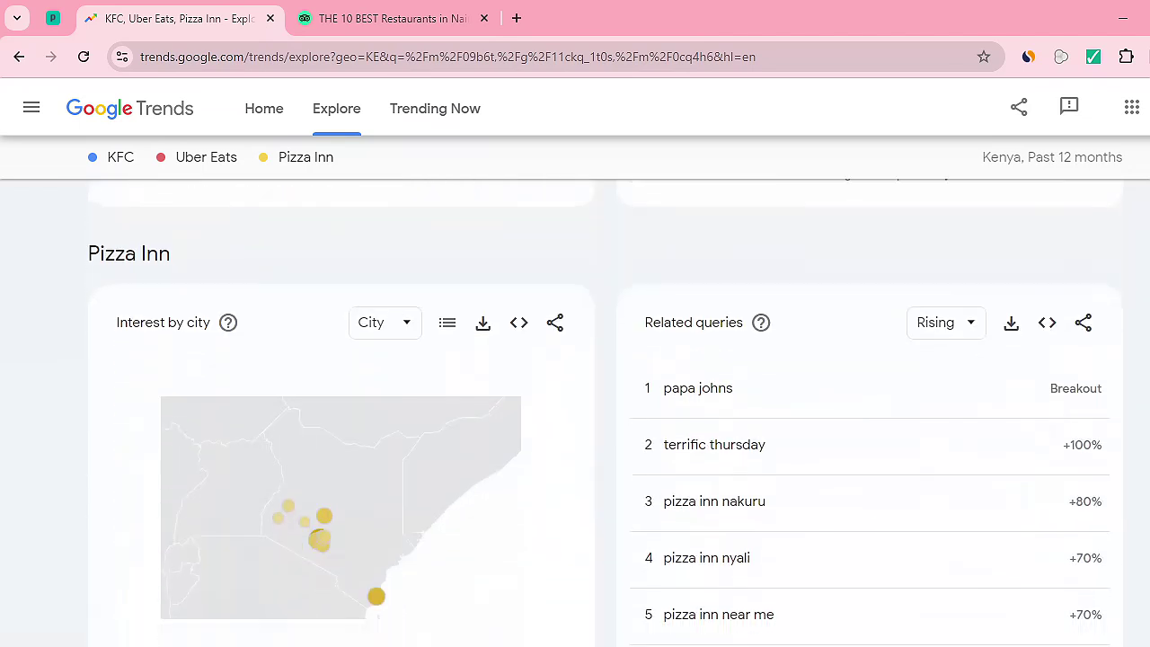
Step: Keep Uber Eats related queries on Rising and view its six rising queries, including 'merchants.uber eats/orders'
scroll(606, 418, up, 7)
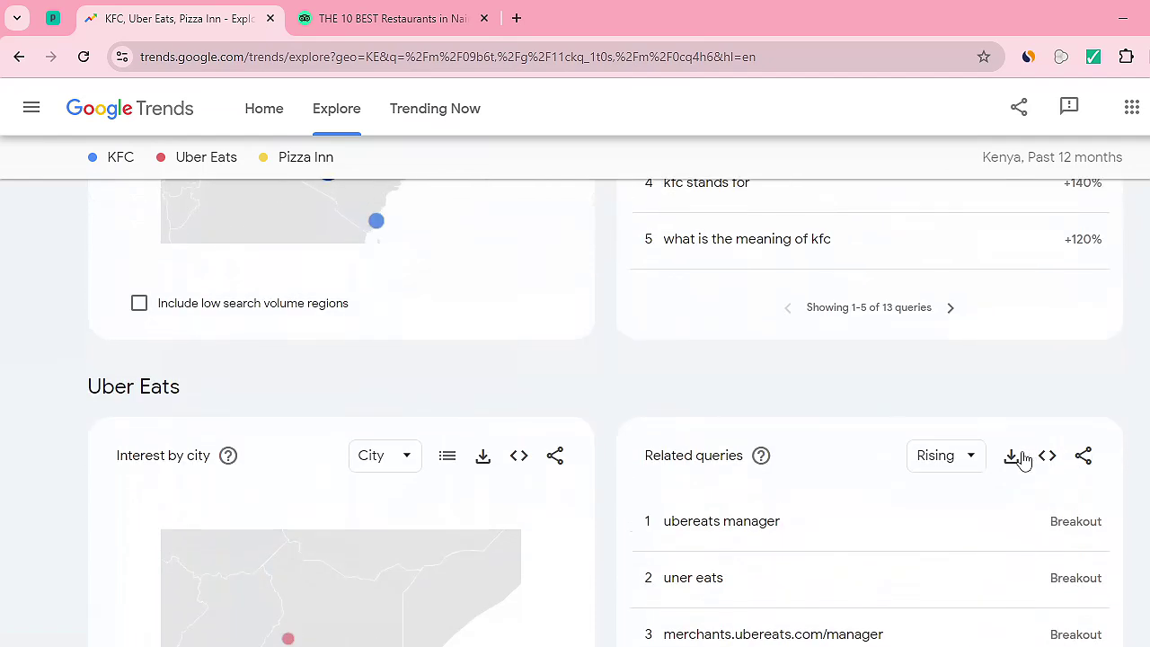
click(972, 462)
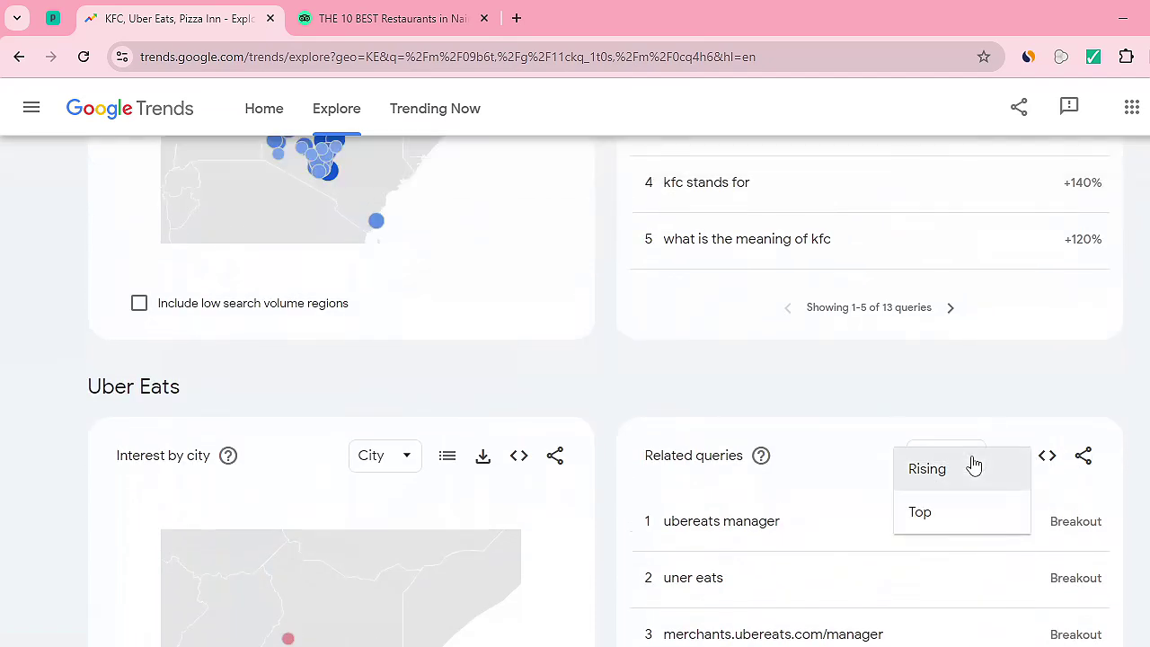
click(388, 491)
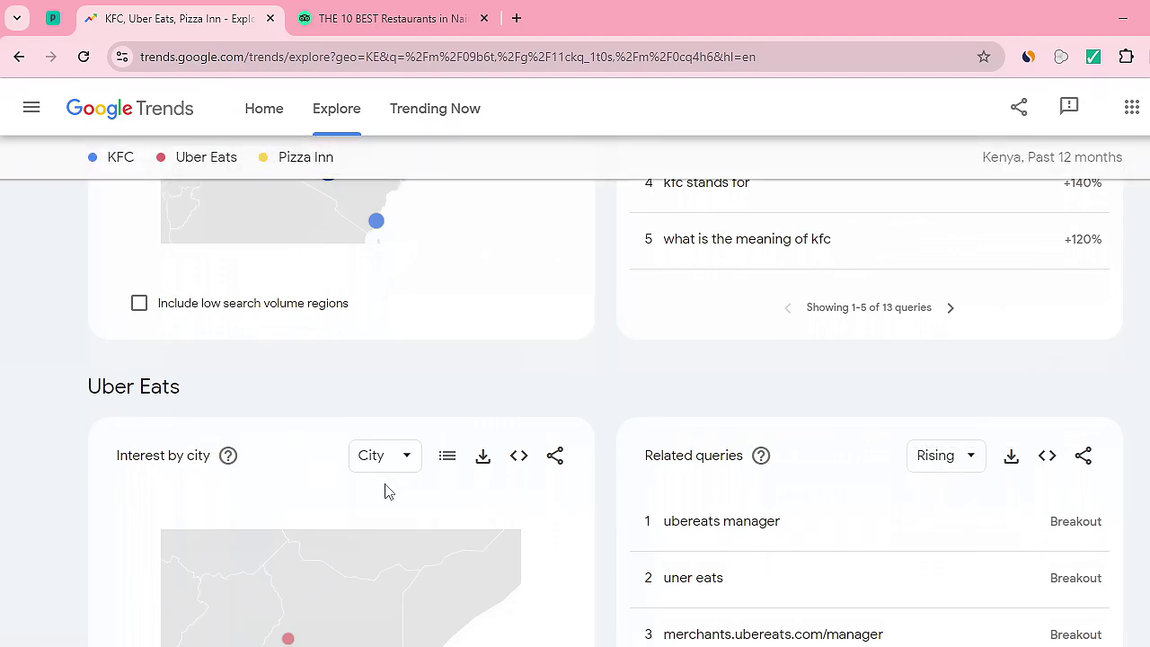
scroll(575, 404, up, 3)
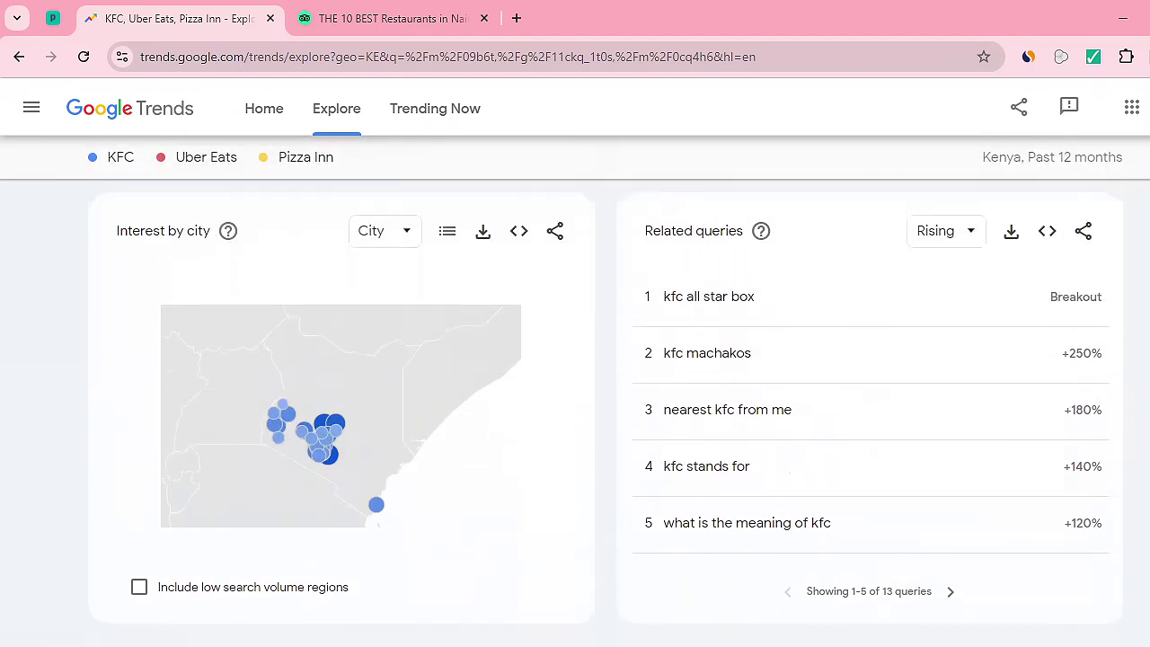
scroll(575, 404, down, 2)
scroll(574, 404, down, 4)
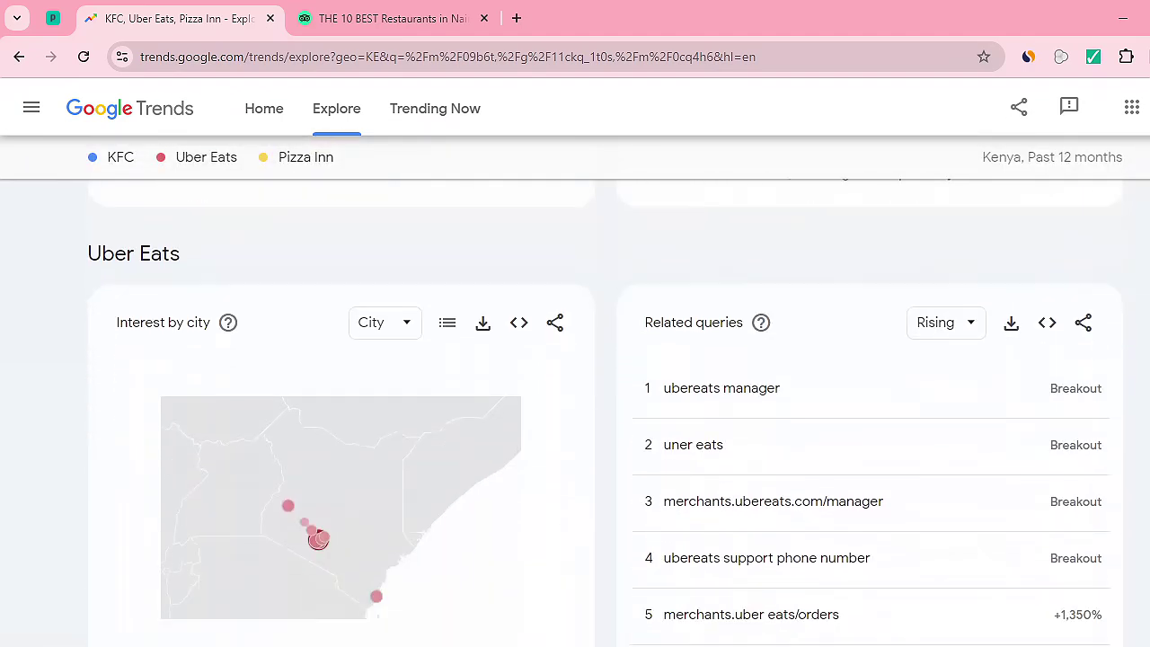
scroll(575, 404, down, 1)
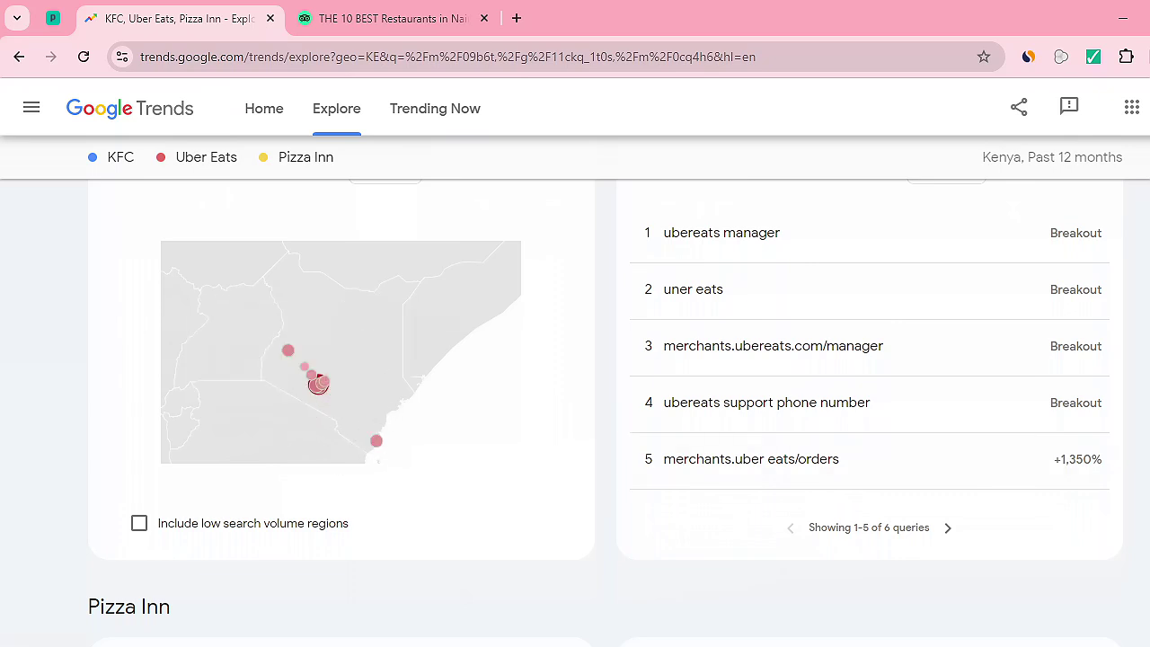
Step: Review Pizza Inn's city map and queries, then return to the KFC, Uber Eats, Pizza Inn Interest over time chart
scroll(605, 412, down, 1)
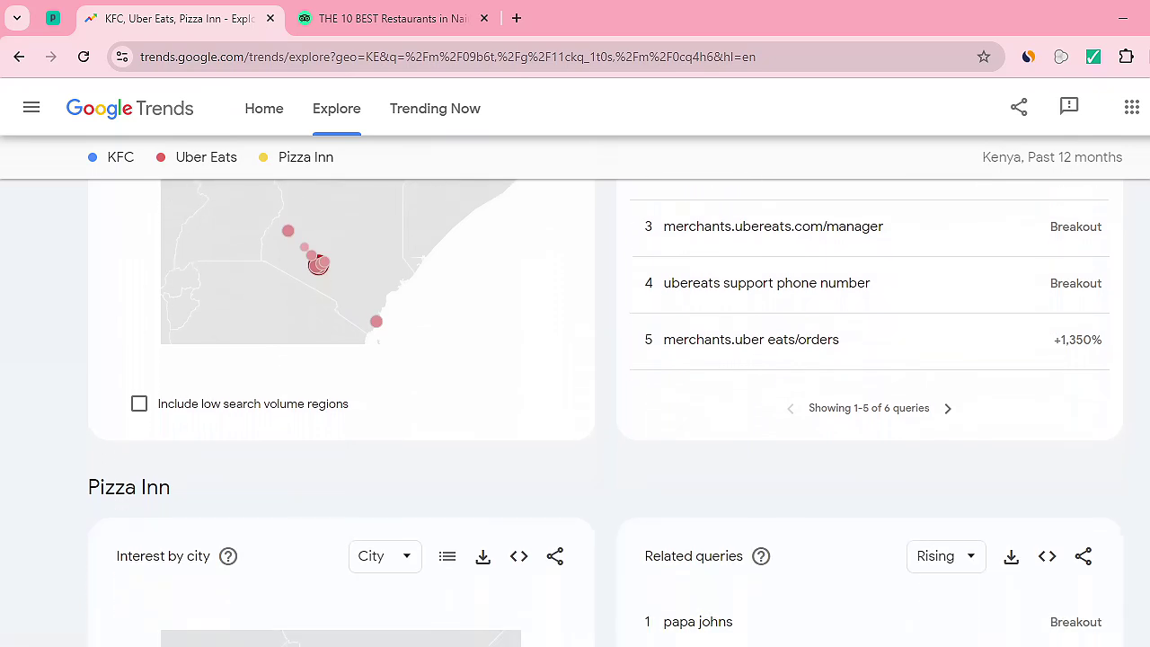
scroll(605, 411, down, 2)
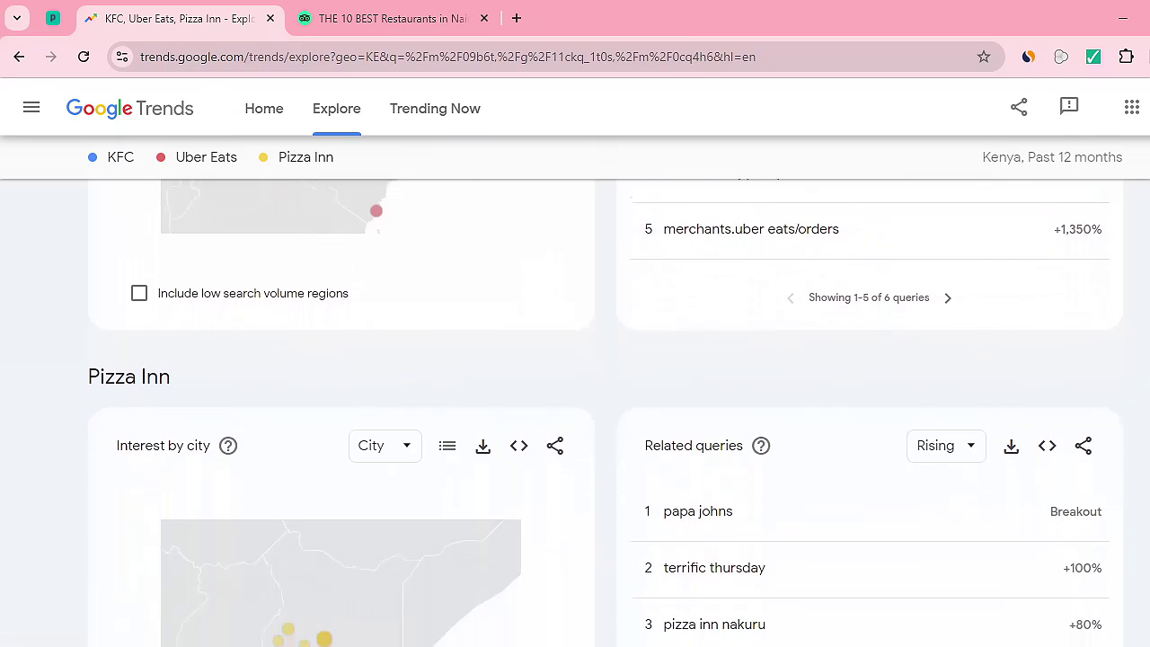
scroll(605, 411, down, 1)
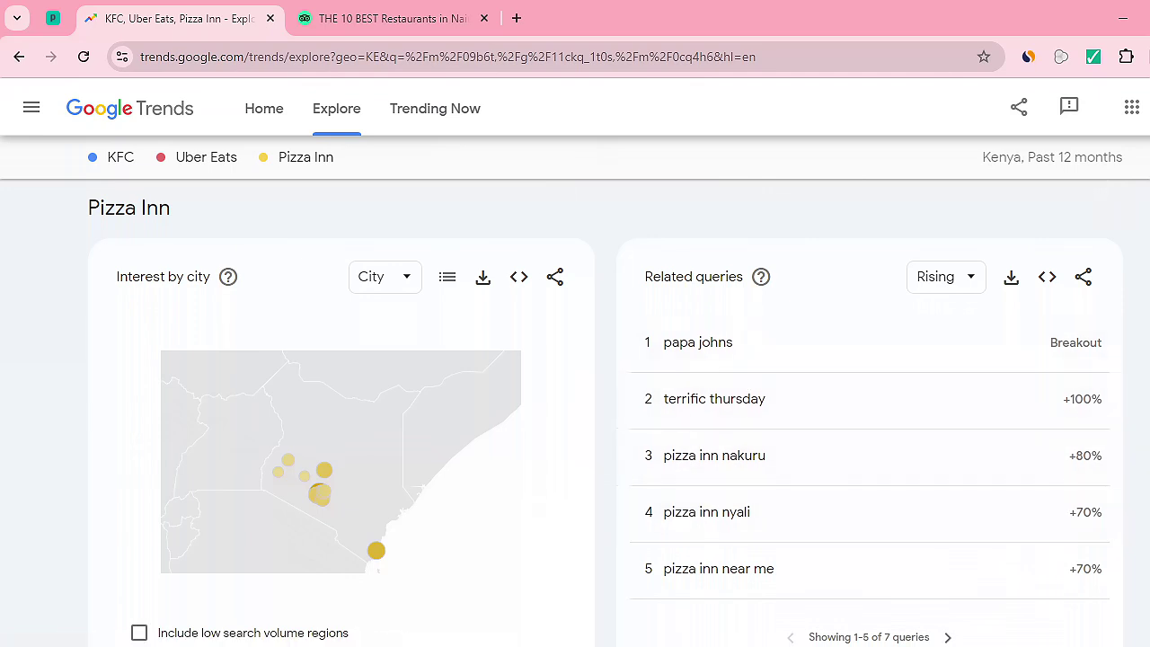
scroll(823, 372, down, 1)
scroll(605, 410, up, 2)
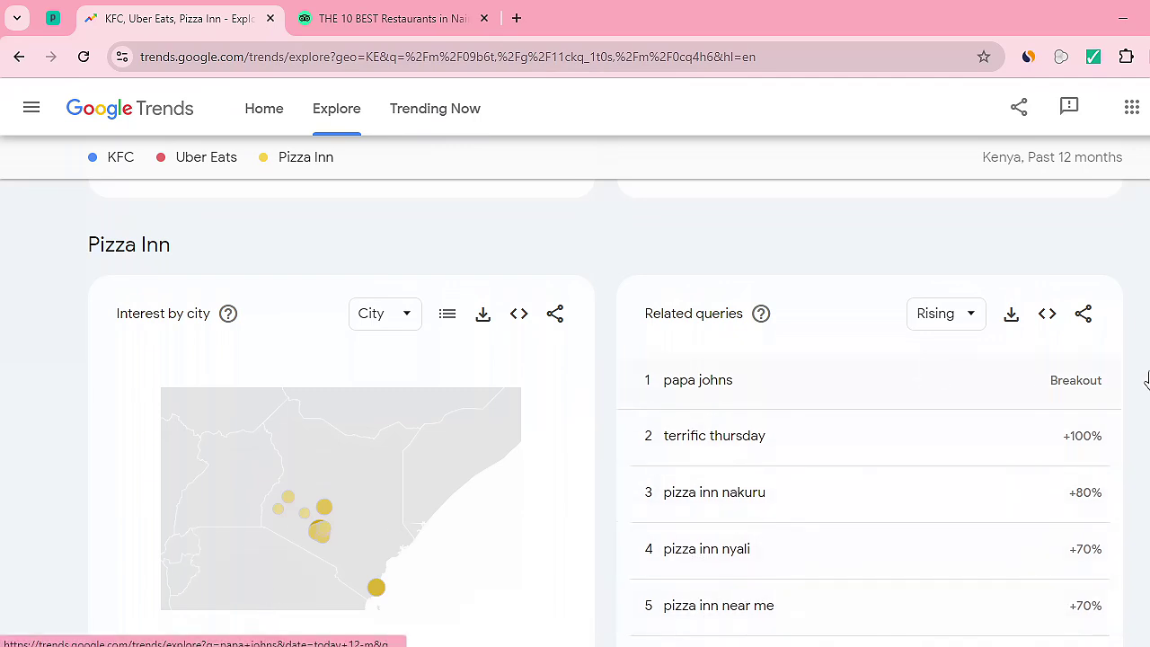
scroll(575, 404, down, 1)
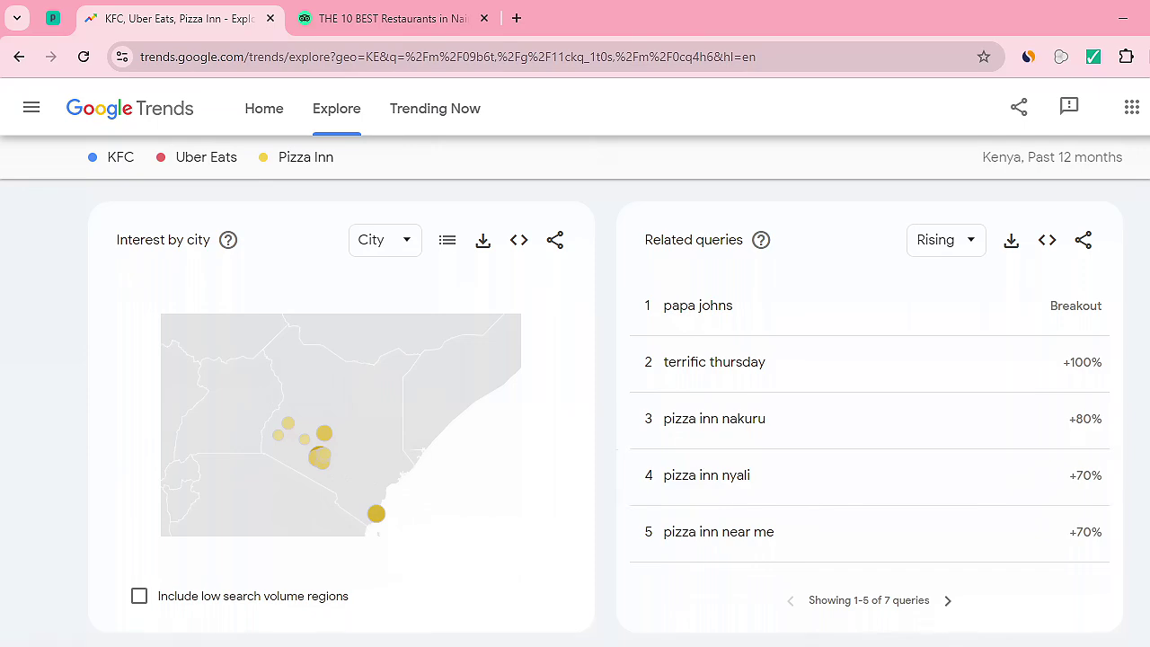
scroll(575, 404, up, 8)
scroll(575, 405, up, 12)
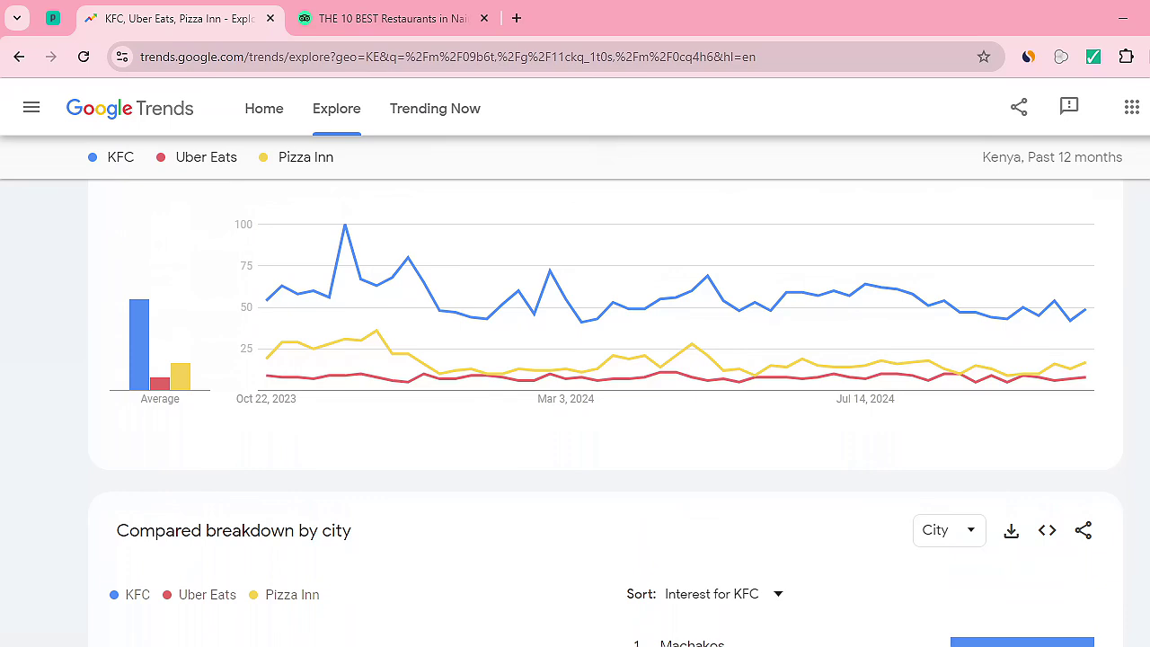
Step: Bring up the compared city breakdown, where Machakos ranks first of 32 Kenyan cities
scroll(575, 404, up, 1)
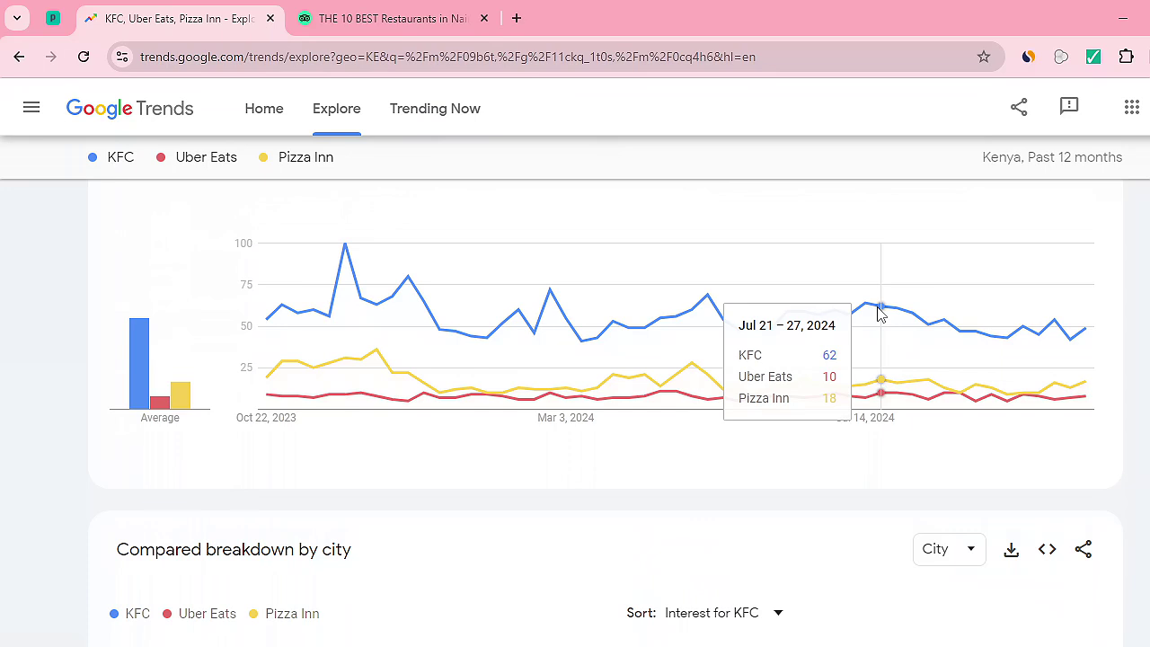
scroll(575, 404, down, 6)
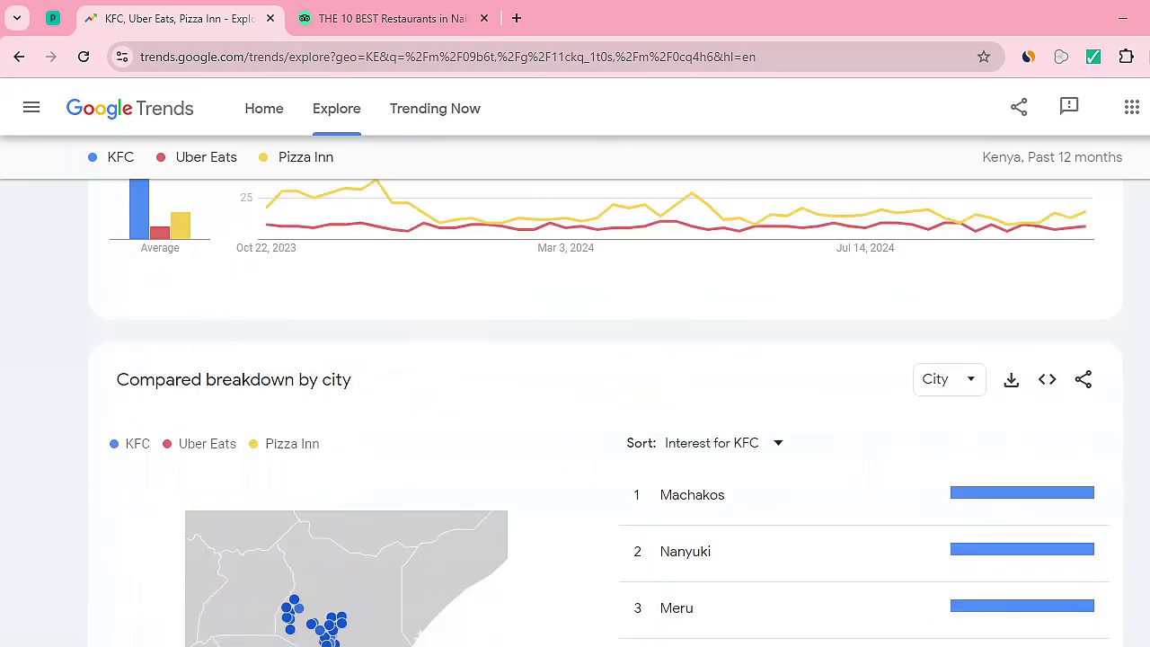
scroll(575, 404, down, 5)
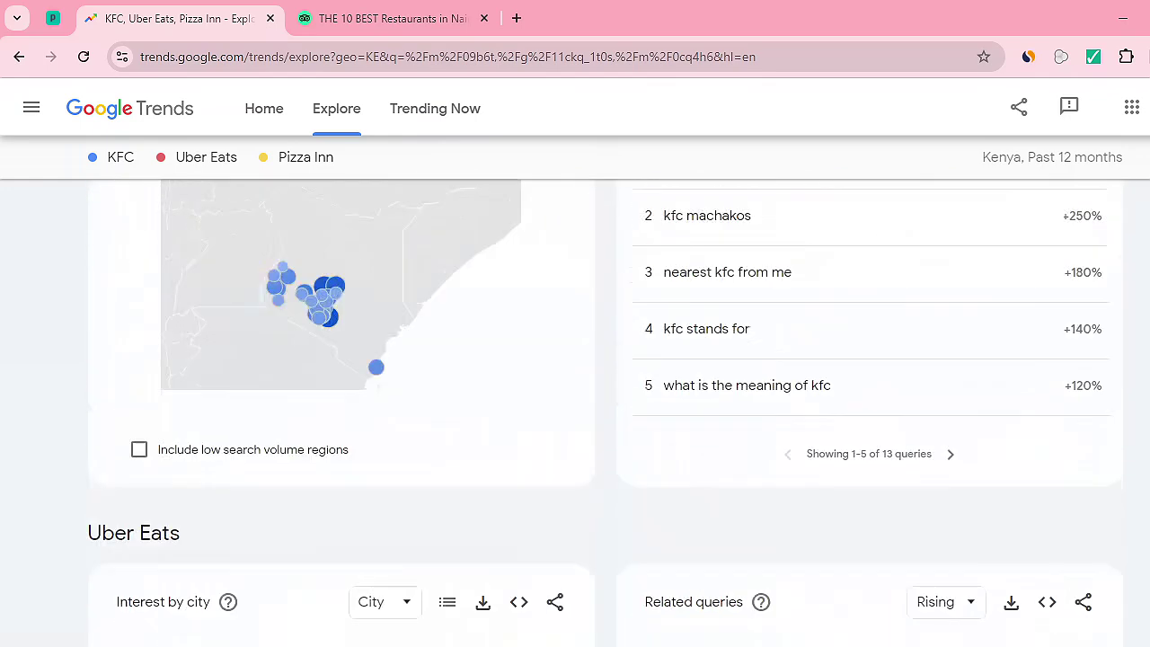
scroll(575, 405, up, 10)
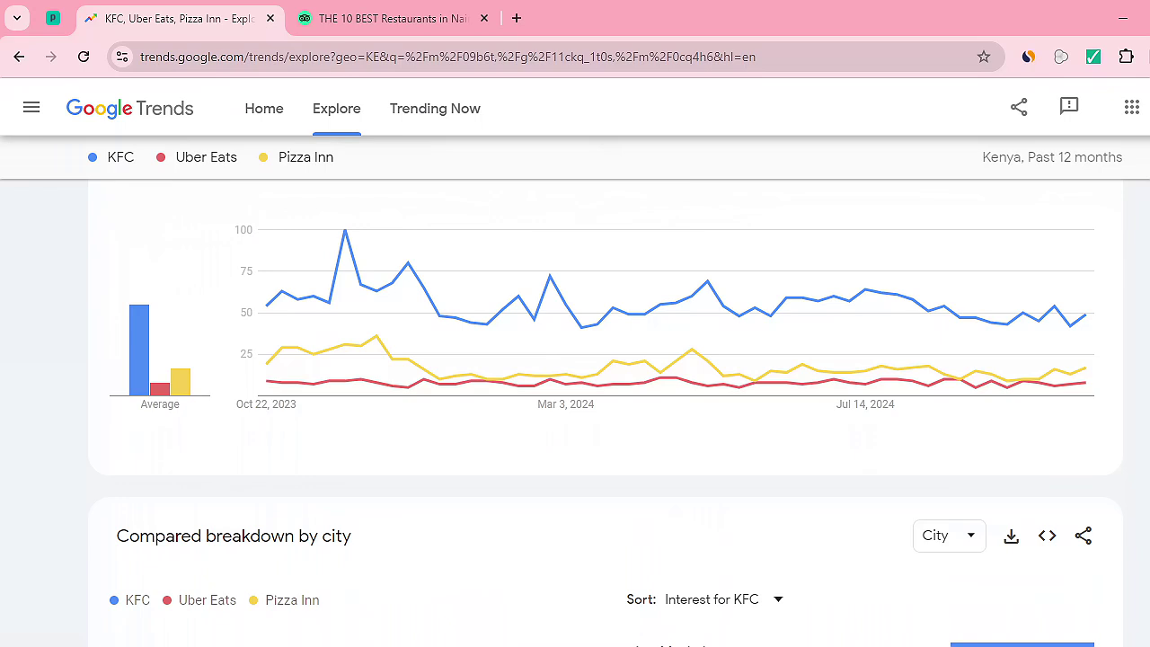
scroll(606, 422, up, 3)
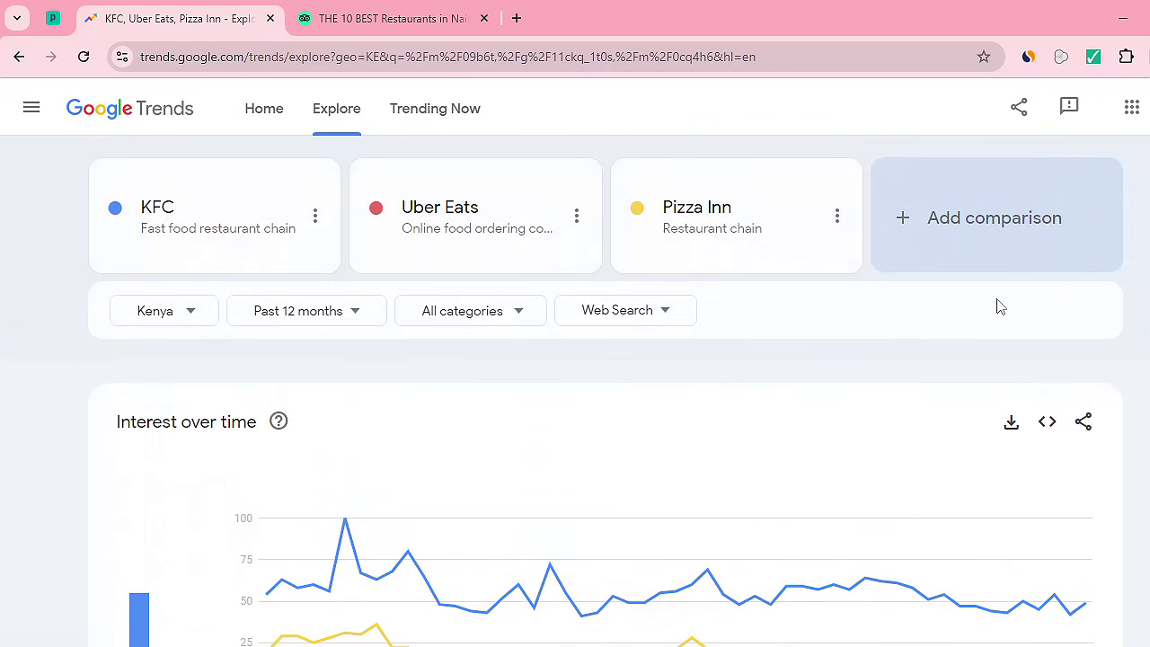
scroll(606, 422, down, 2)
scroll(605, 422, up, 2)
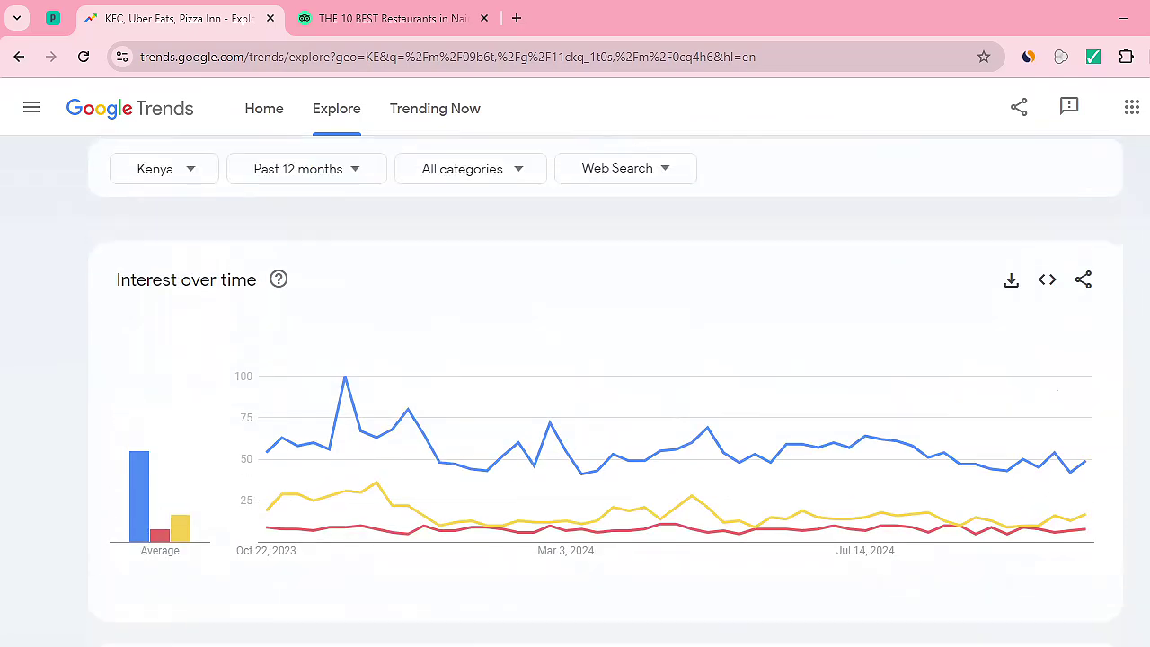
scroll(575, 391, down, 7)
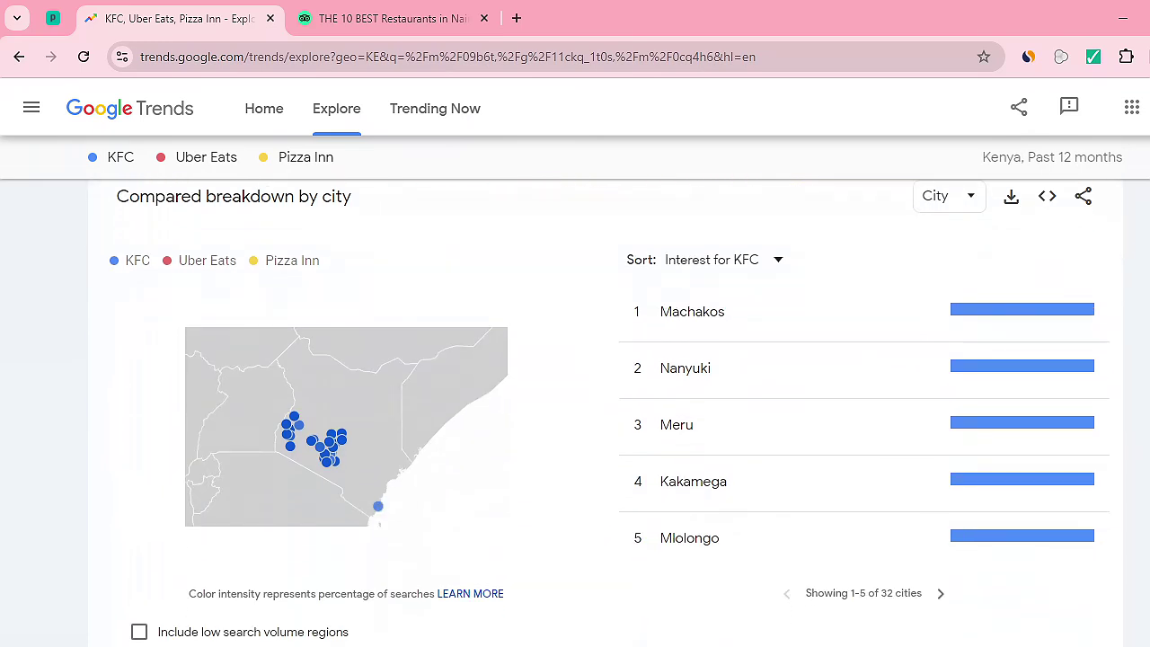
Step: Browse each term's city map and queries, then return to the 12-month chart with KFC peaking at 100
scroll(575, 391, down, 1)
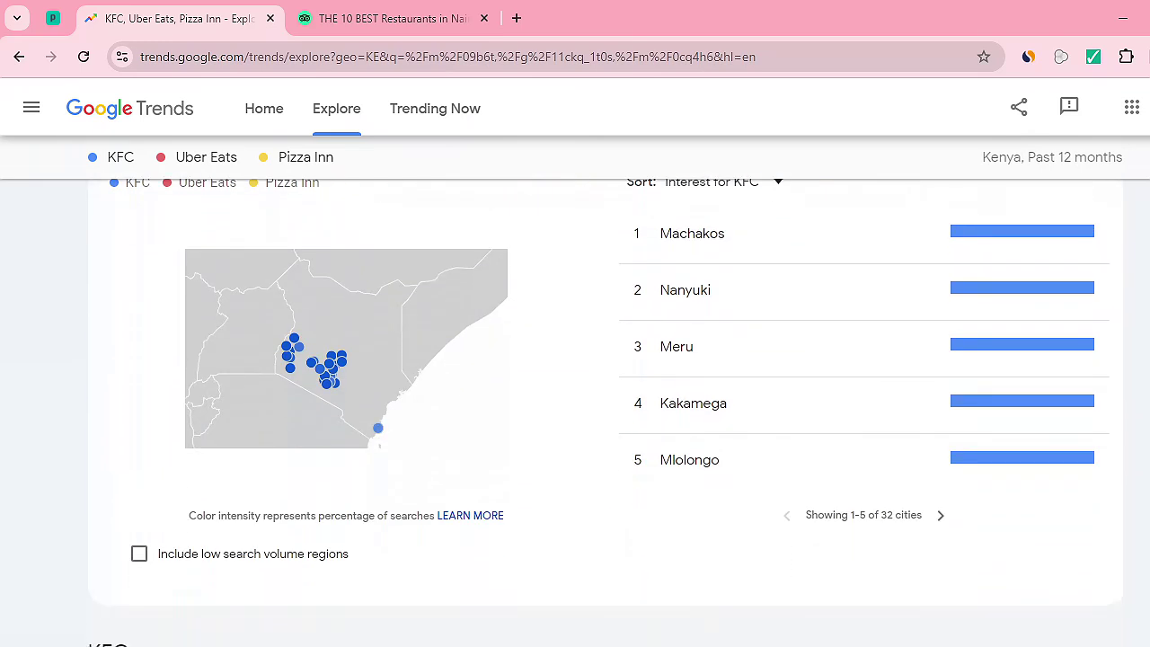
scroll(575, 391, up, 1)
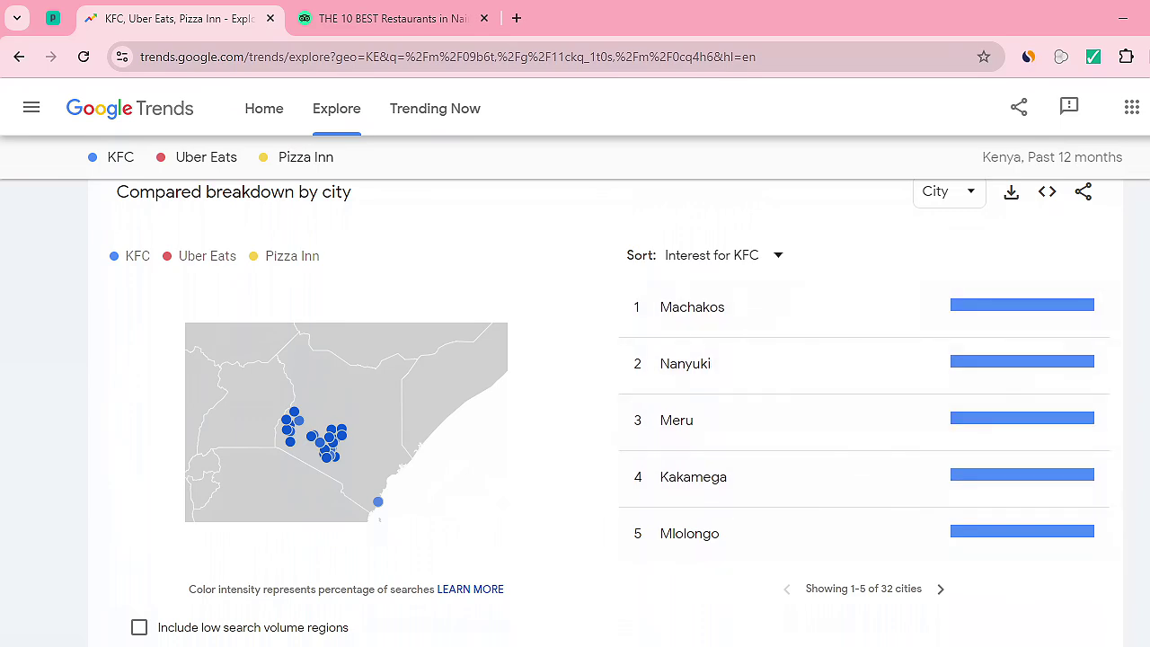
scroll(610, 407, down, 1)
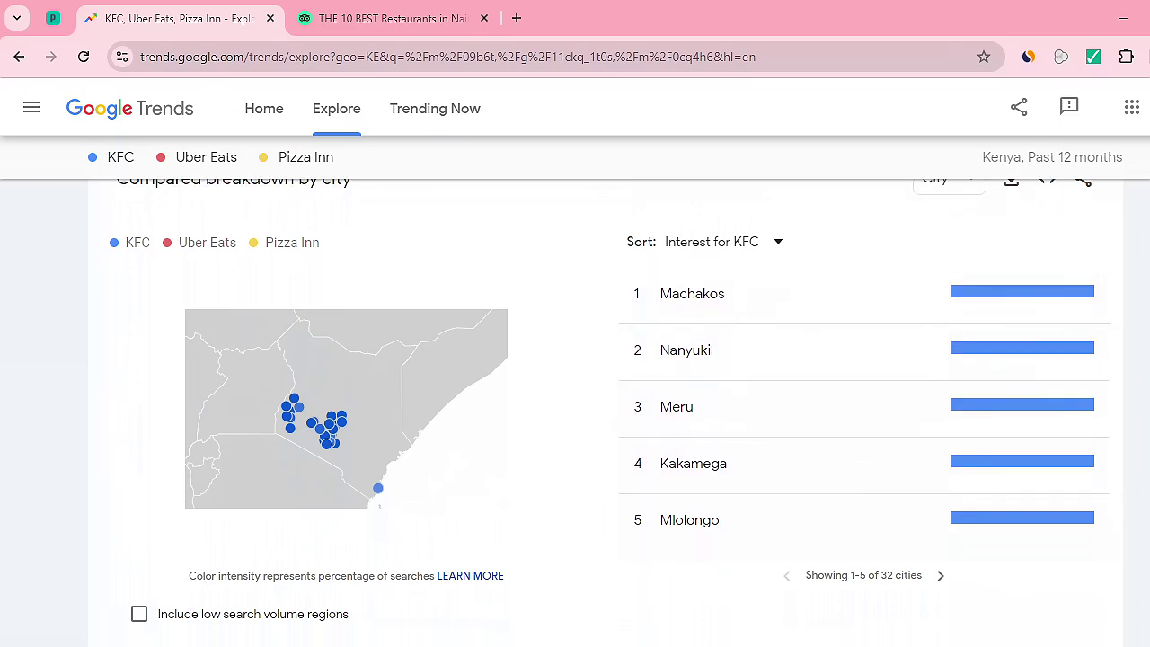
scroll(610, 407, down, 1)
scroll(610, 407, up, 1)
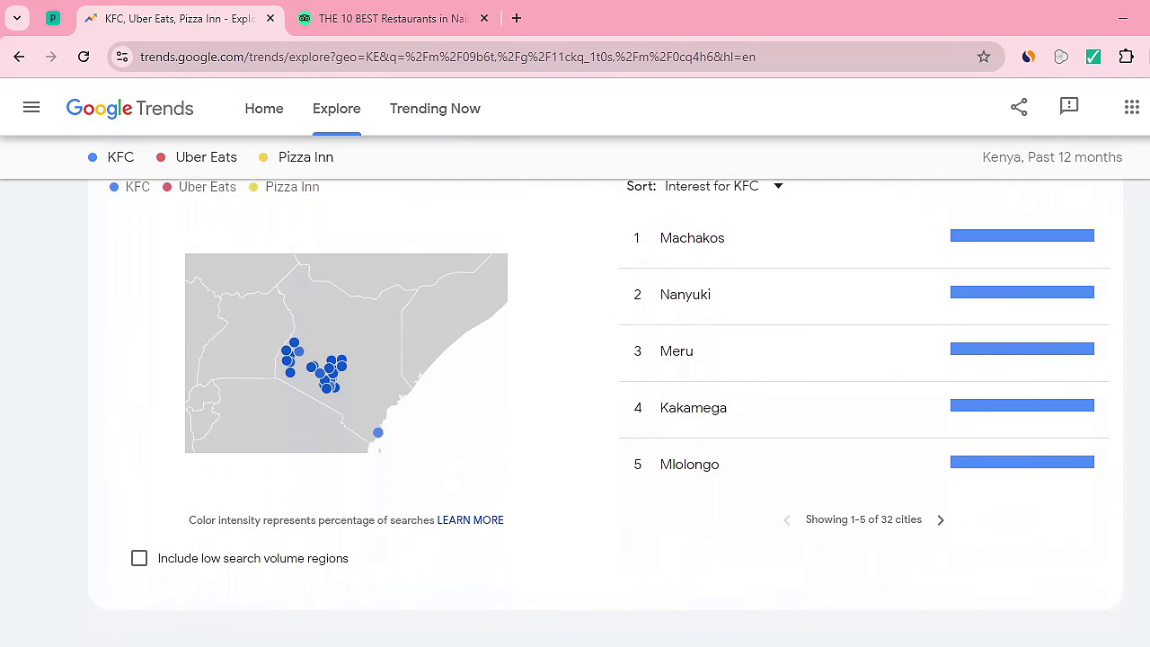
scroll(775, 291, down, 6)
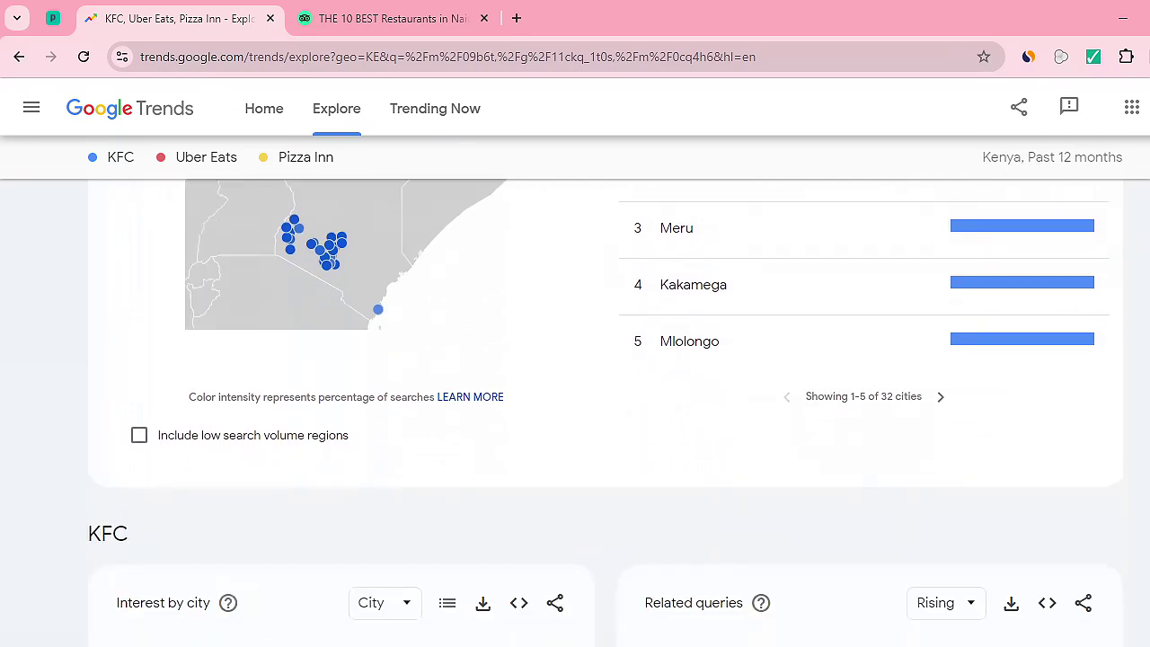
scroll(605, 410, down, 10)
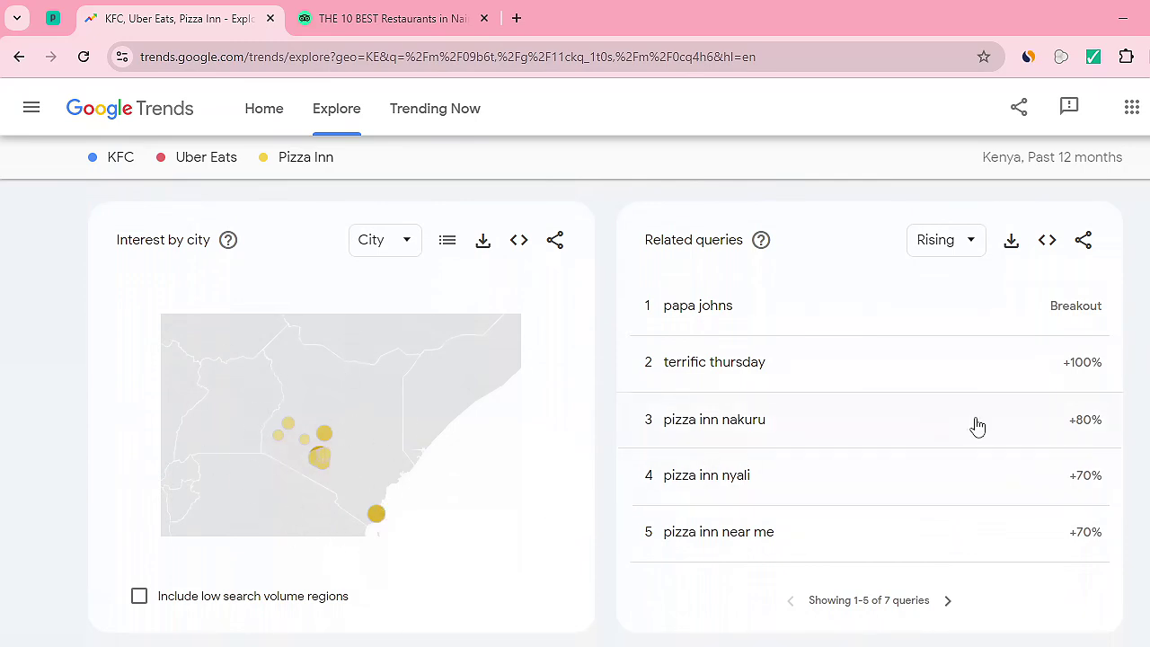
scroll(605, 413, up, 15)
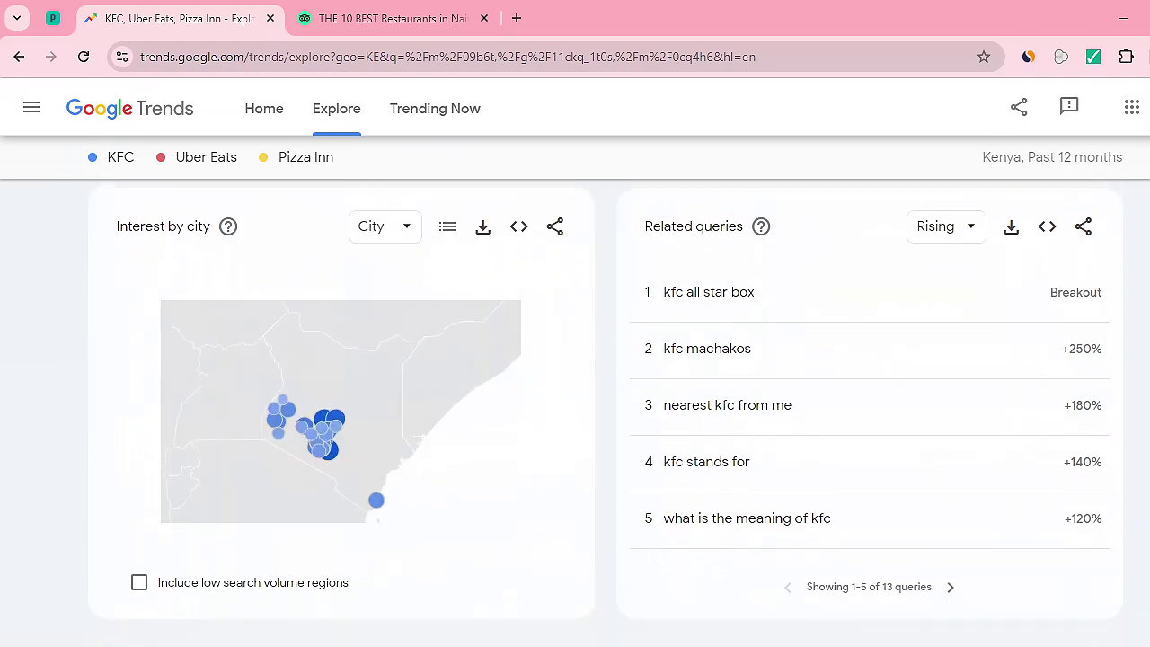
scroll(475, 419, up, 1)
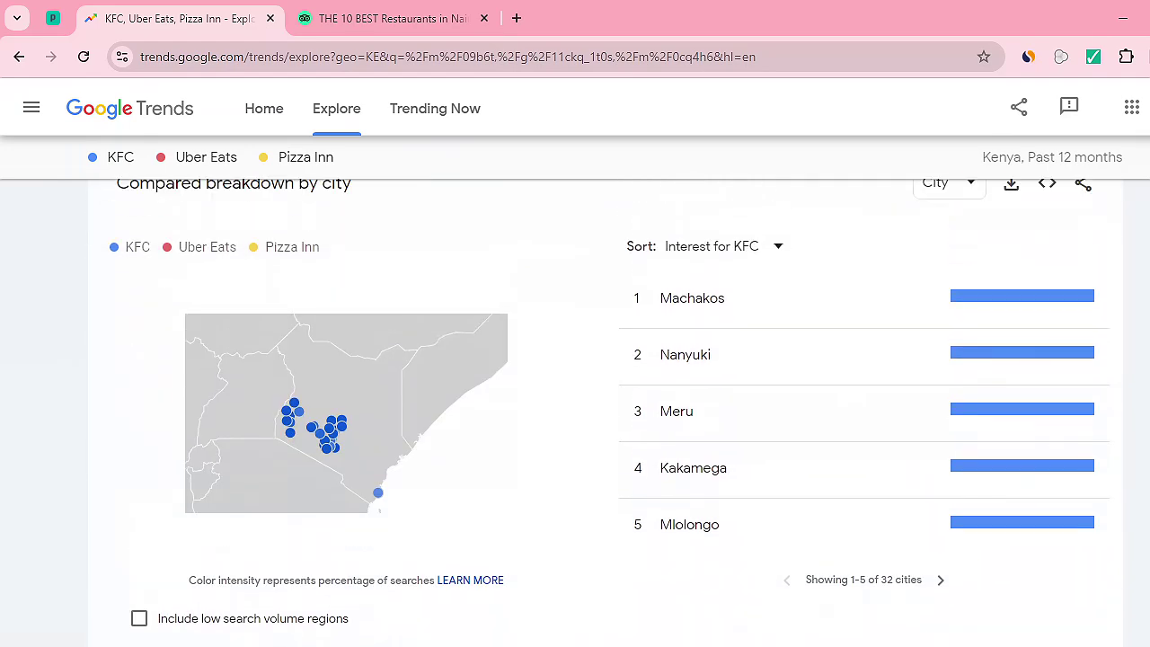
scroll(575, 404, up, 5)
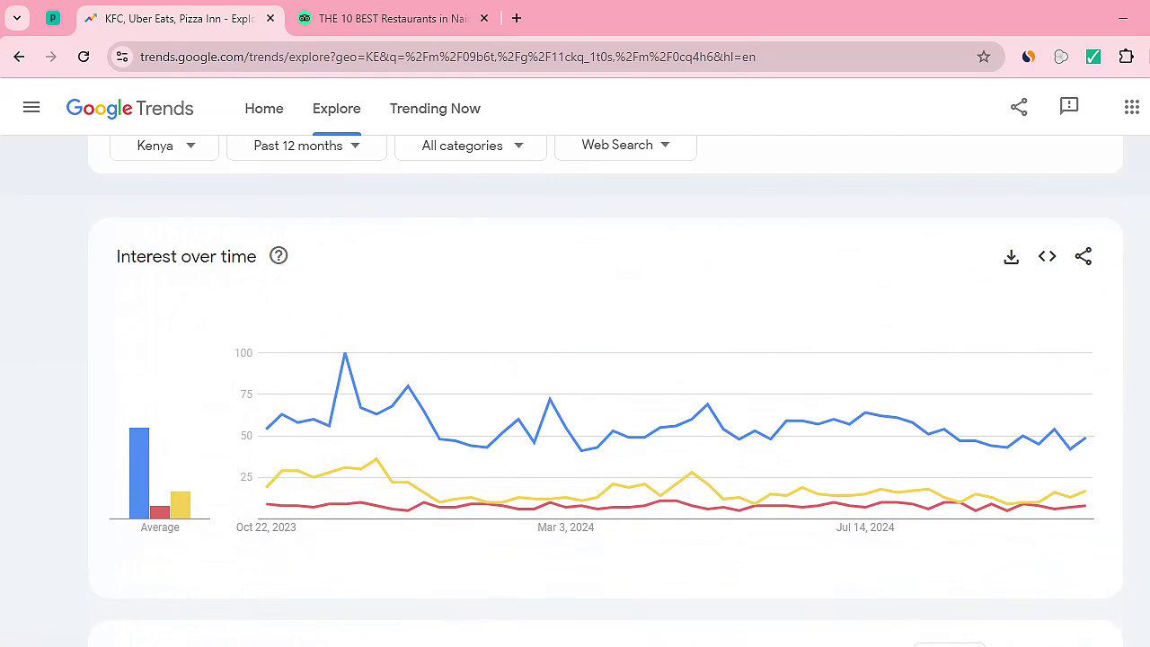
Step: Return to the top showing KFC, Uber Eats and Pizza Inn terms with Kenya, Past 12 months filters
scroll(605, 391, up, 2)
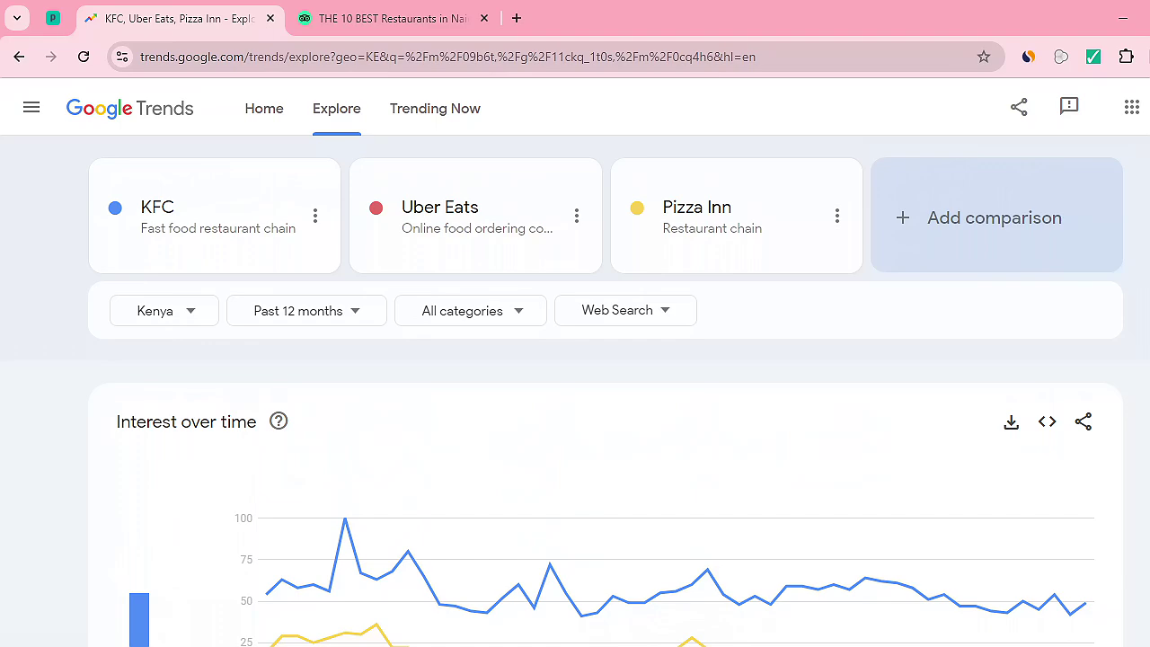
scroll(575, 395, down, 12)
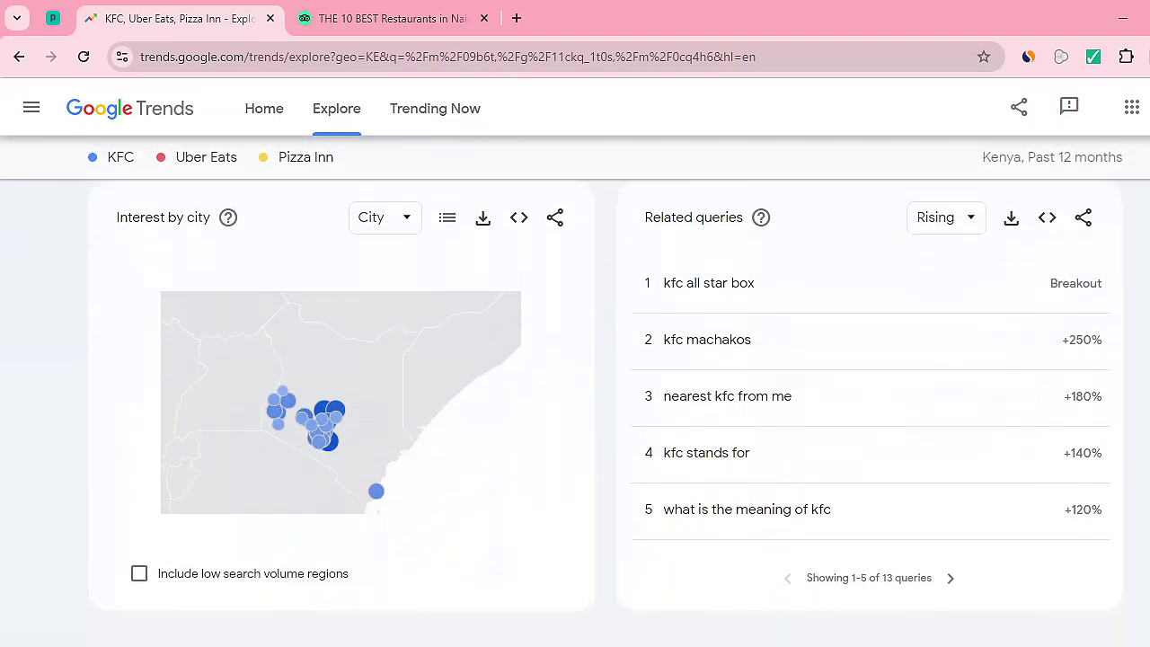
scroll(575, 395, down, 5)
scroll(575, 395, up, 15)
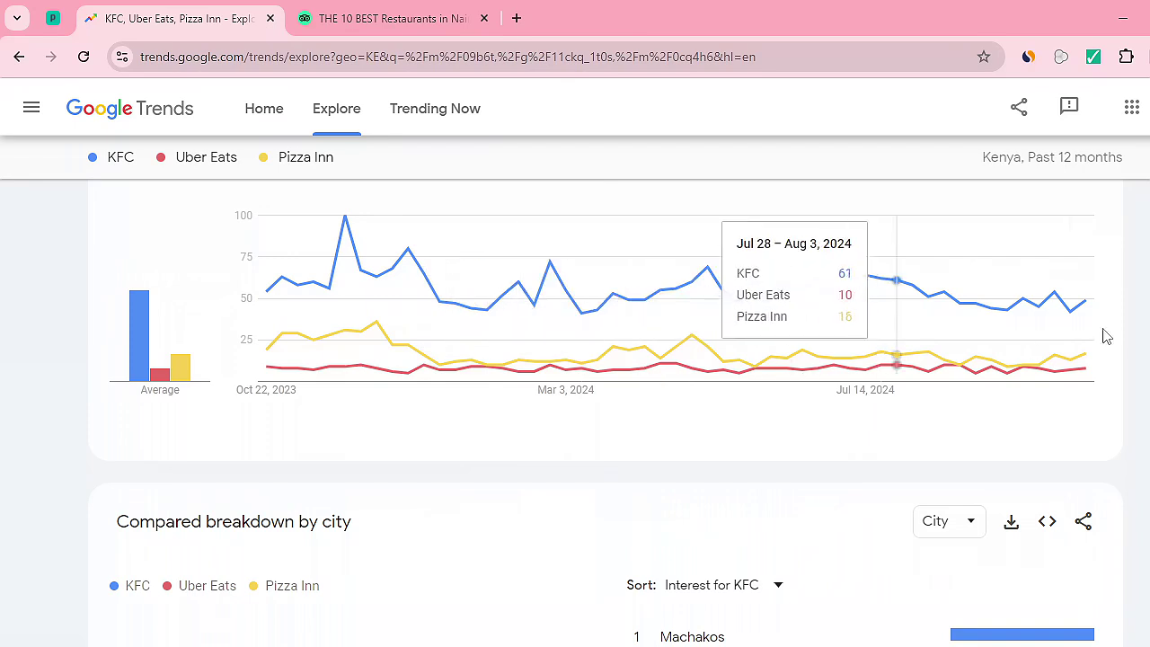
scroll(563, 225, up, 4)
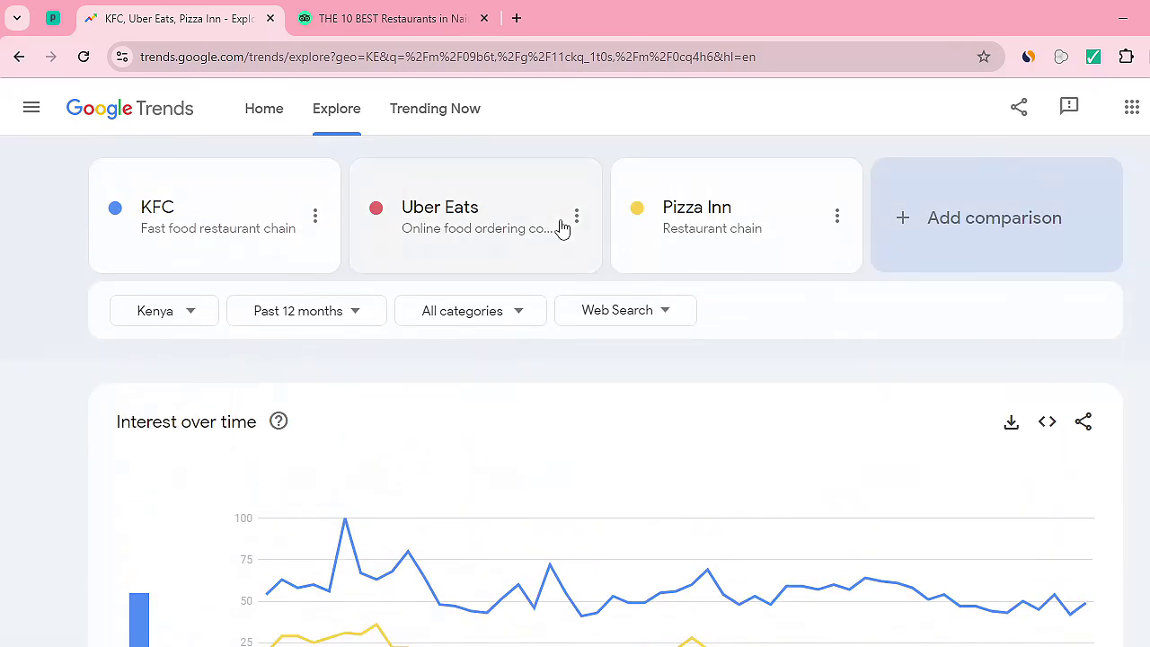